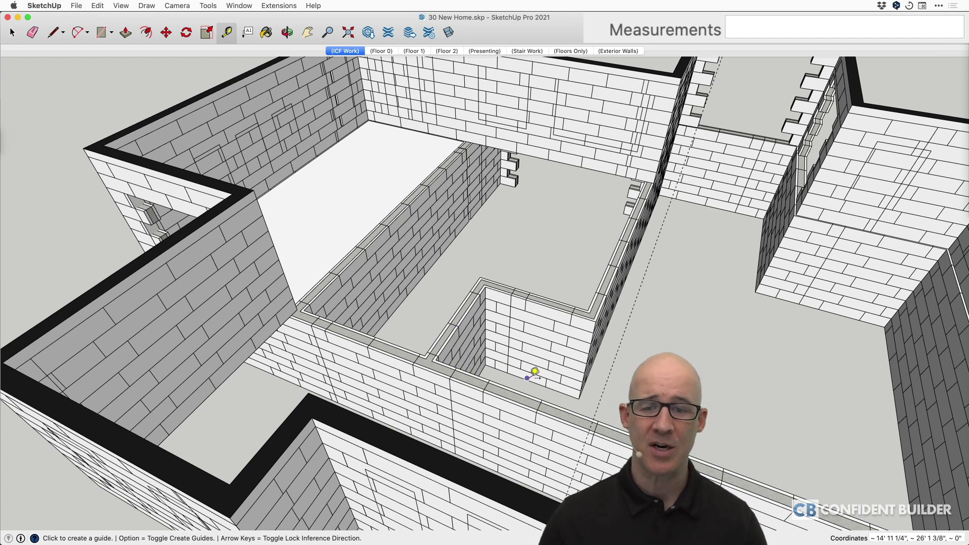
Review the house model in the ICF Work, Stair Work and Presenting scenes, ending on the Stair Work scene
{"action": "mouse_move", "coordinate": [545, 352]}
{"action": "middle_mouse_down"}
{"action": "mouse_move", "coordinate": [536, 350]}
{"action": "mouse_move", "coordinate": [542, 365]}
{"action": "middle_mouse_up"}
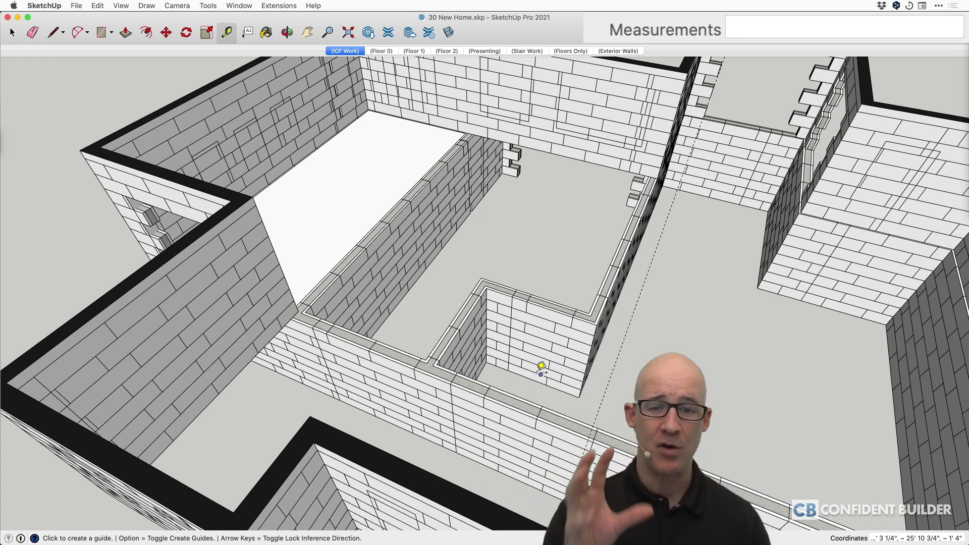
{"action": "scroll", "coordinate": [541, 366], "scroll_direction": "up", "scroll_amount": 5}
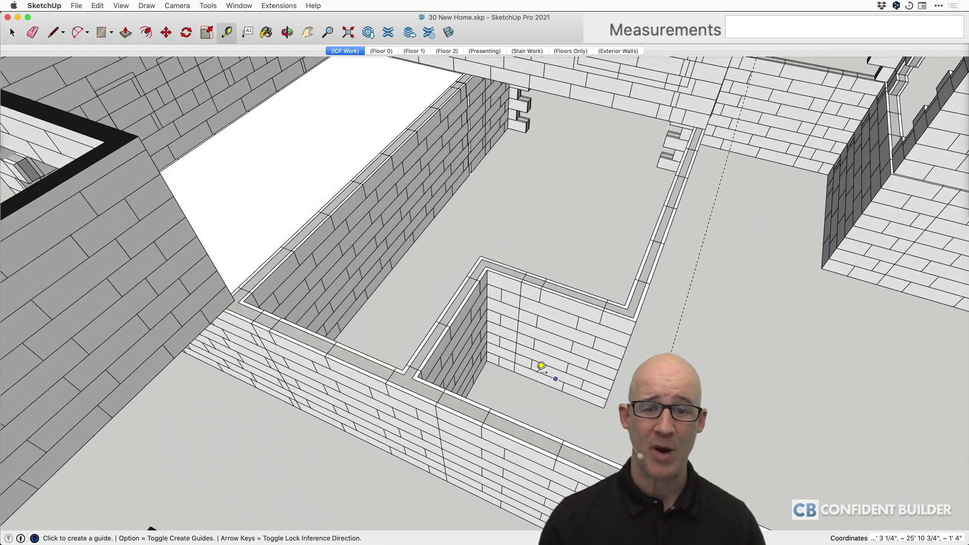
{"action": "scroll", "coordinate": [541, 365], "scroll_direction": "down", "scroll_amount": 2}
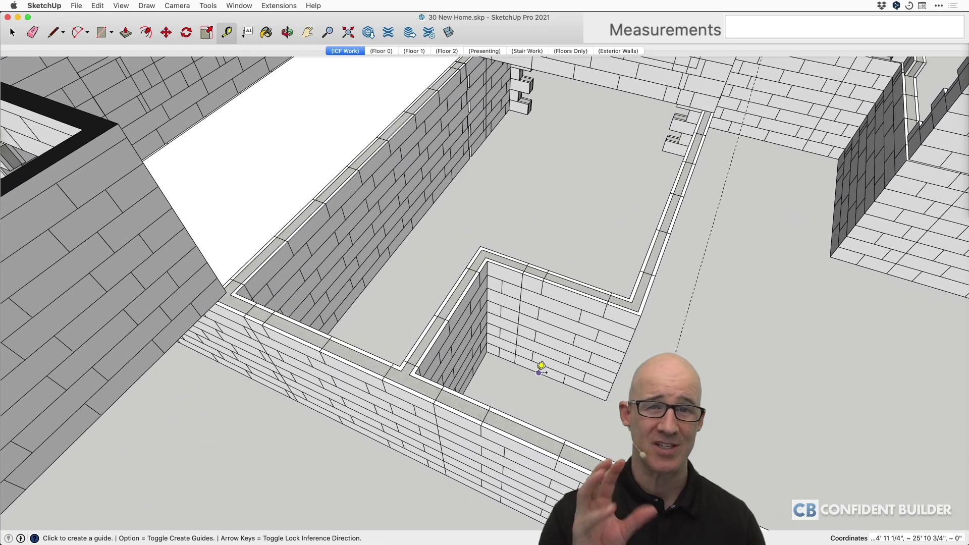
{"action": "scroll", "coordinate": [542, 365], "scroll_direction": "down", "scroll_amount": 5}
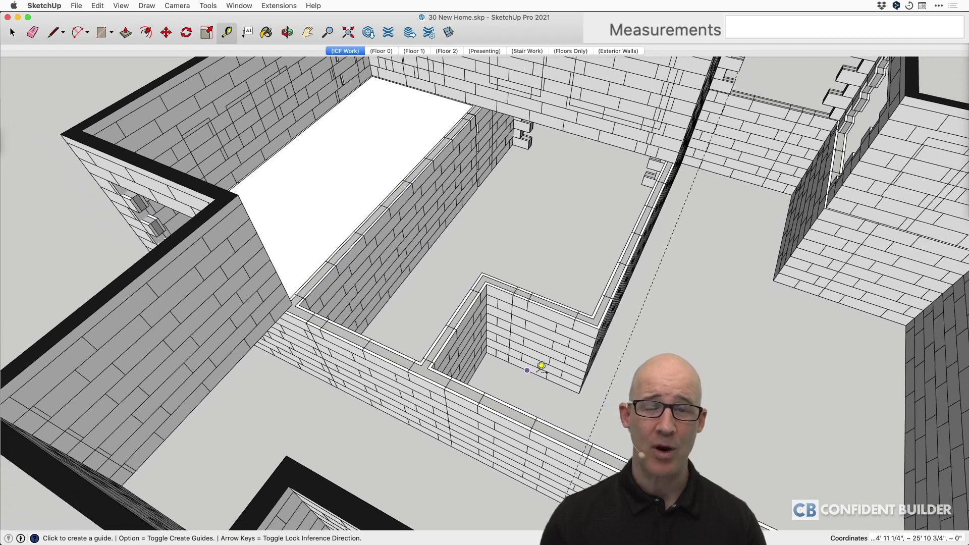
{"action": "scroll", "coordinate": [542, 366], "scroll_direction": "down", "scroll_amount": 3}
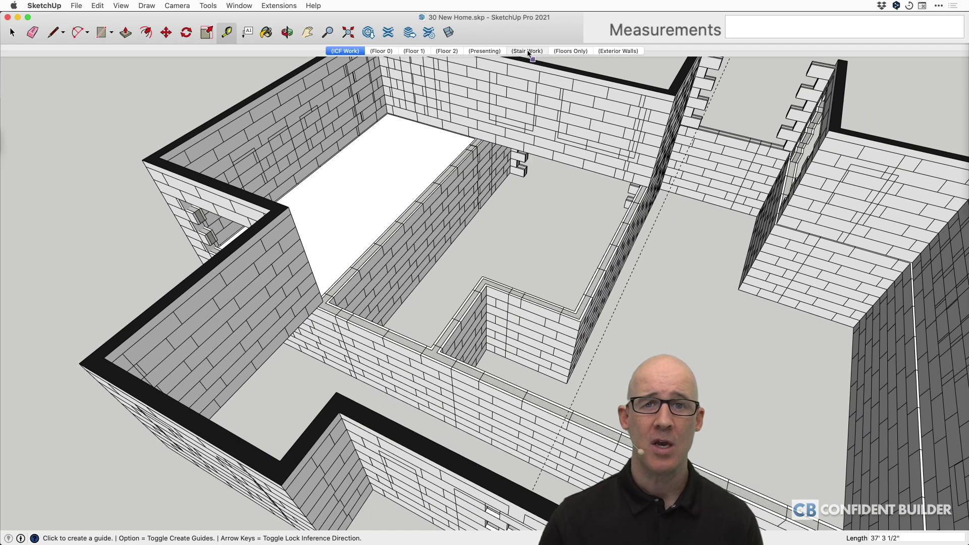
{"action": "left_click", "coordinate": [527, 51]}
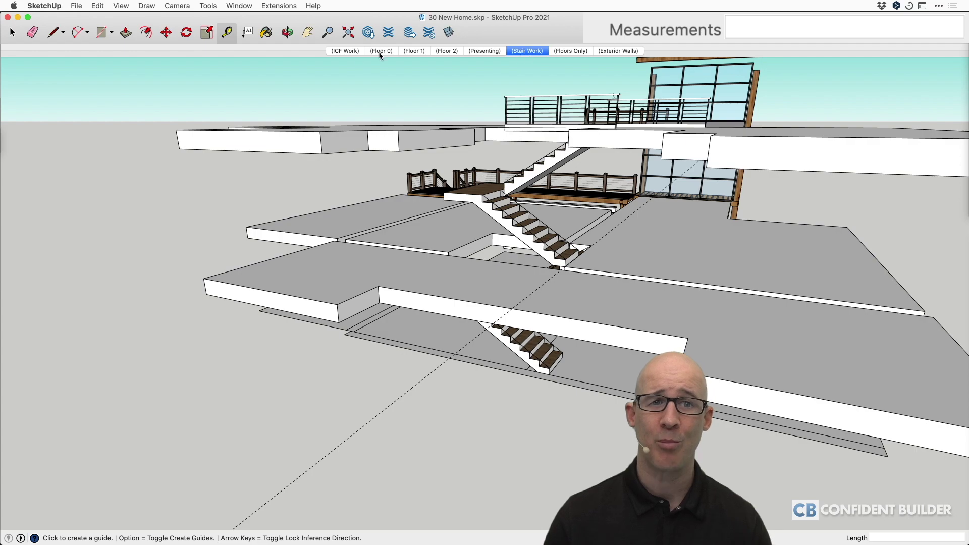
{"action": "left_click", "coordinate": [483, 51]}
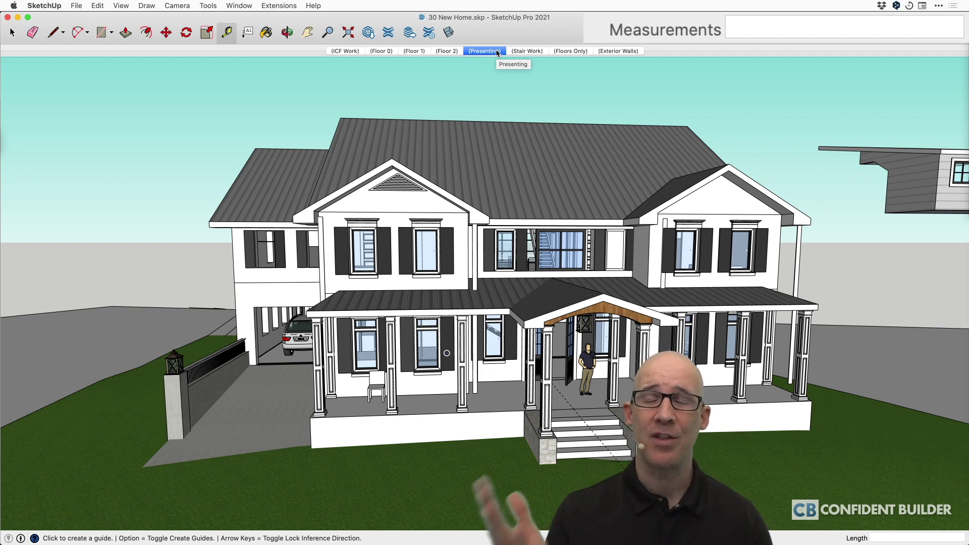
{"action": "left_click", "coordinate": [538, 52]}
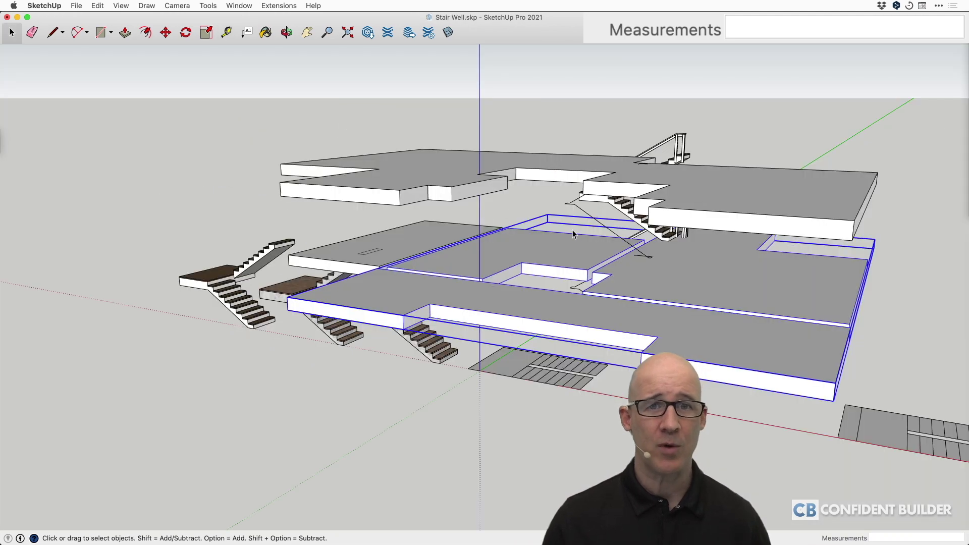
Clear the selection of the middle floor slab and show the Instant STAIR tool palette
{"action": "left_click", "coordinate": [731, 154]}
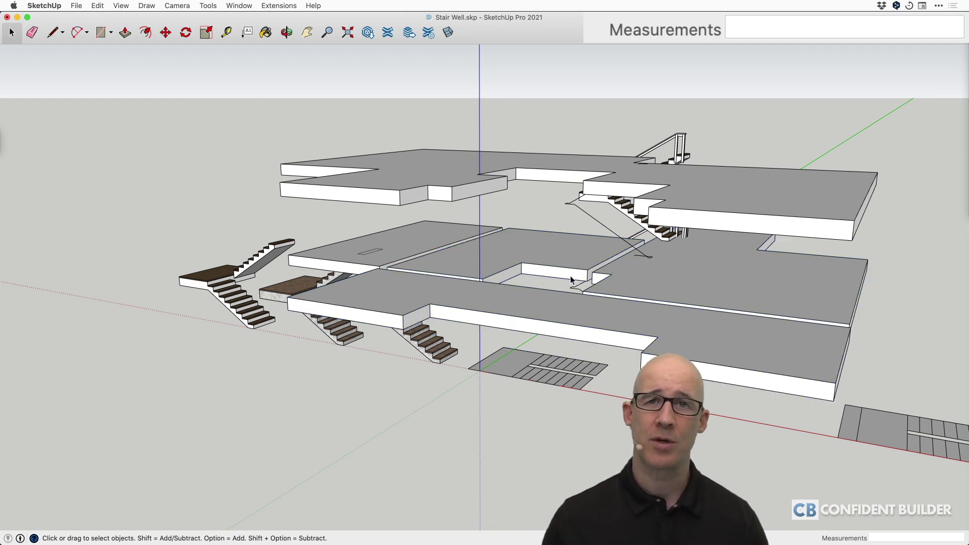
{"action": "middle_click_drag", "start_coordinate": [570, 276], "coordinate": [569, 297]}
{"action": "scroll", "coordinate": [569, 297], "scroll_direction": "up", "scroll_amount": 3}
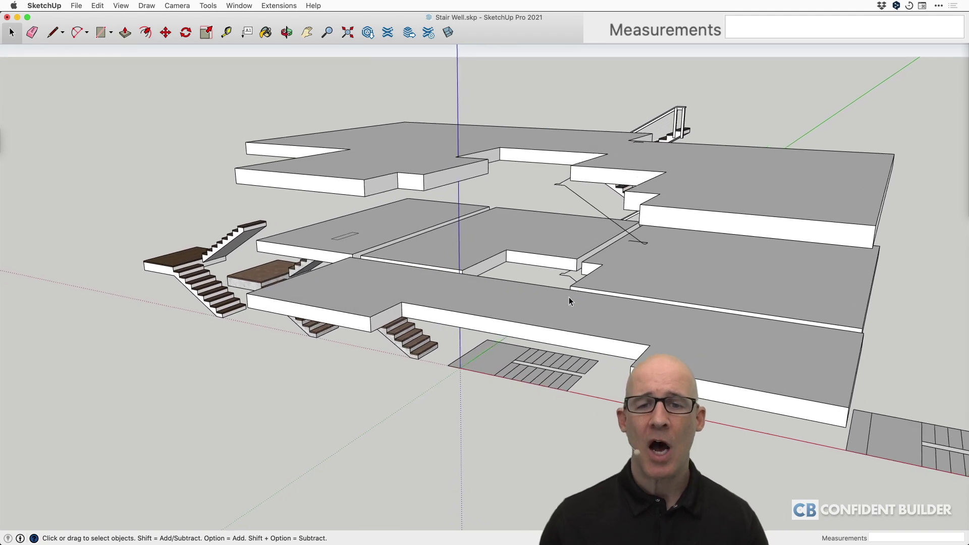
{"action": "scroll", "coordinate": [568, 297], "scroll_direction": "up", "scroll_amount": 2}
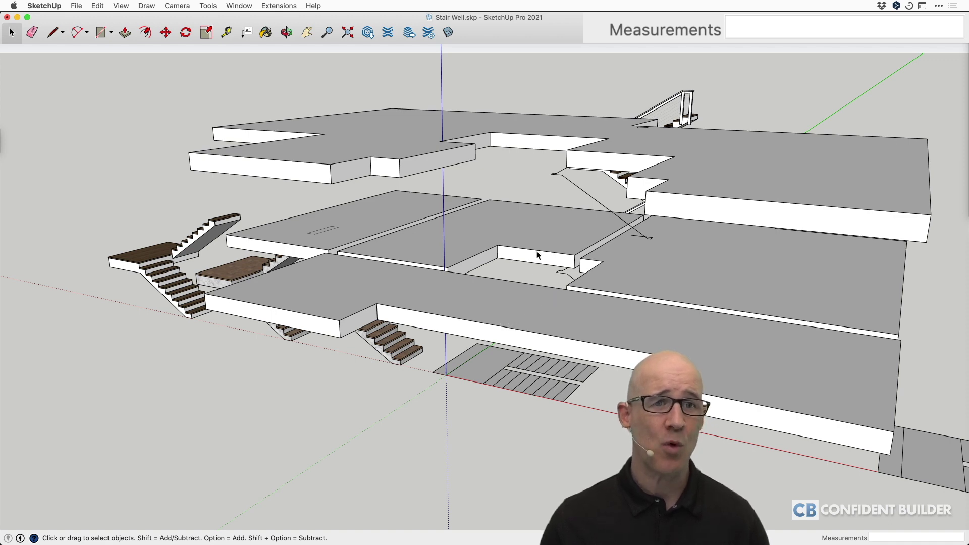
{"action": "left_click", "coordinate": [122, 6]}
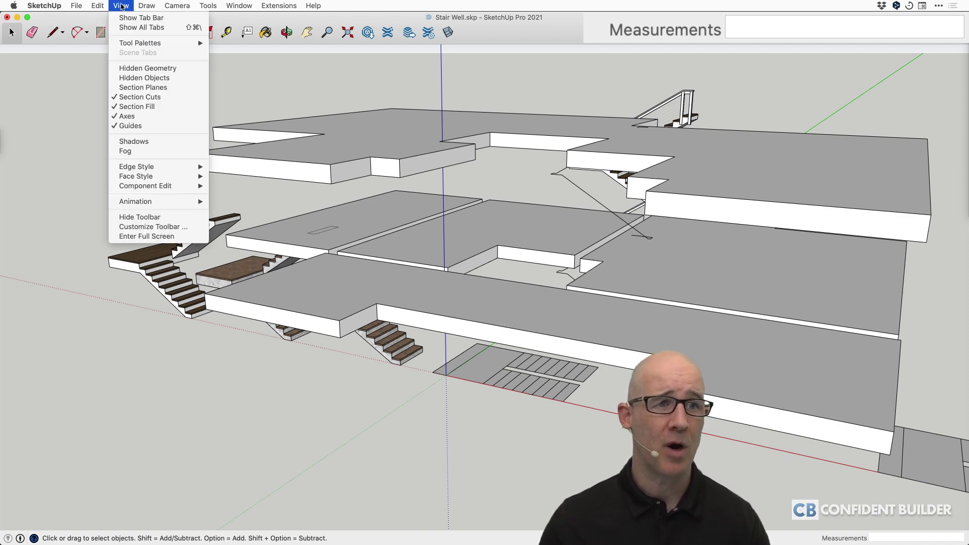
{"action": "mouse_move", "coordinate": [137, 43]}
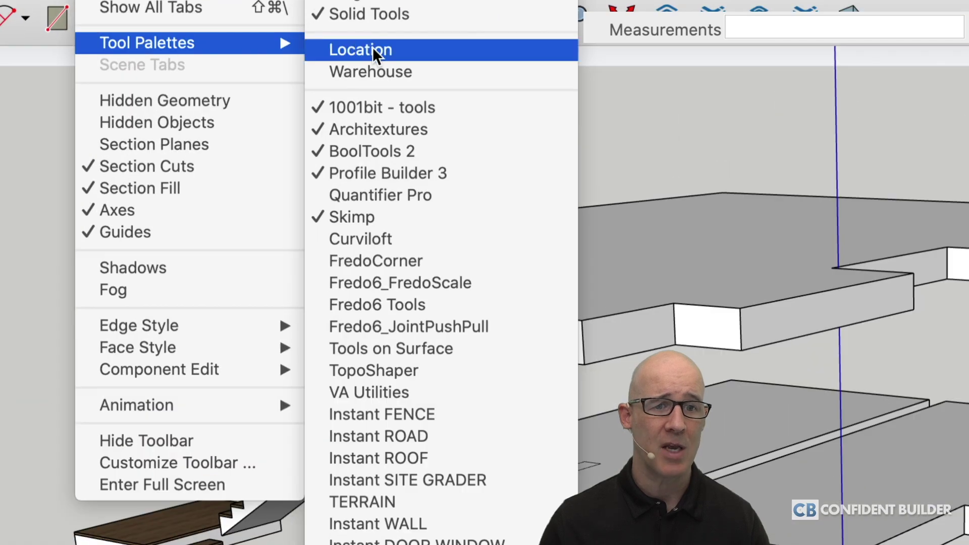
{"action": "scroll", "coordinate": [425, 315], "scroll_direction": "down", "scroll_amount": 2}
{"action": "scroll", "coordinate": [425, 313], "scroll_direction": "down", "scroll_amount": 5}
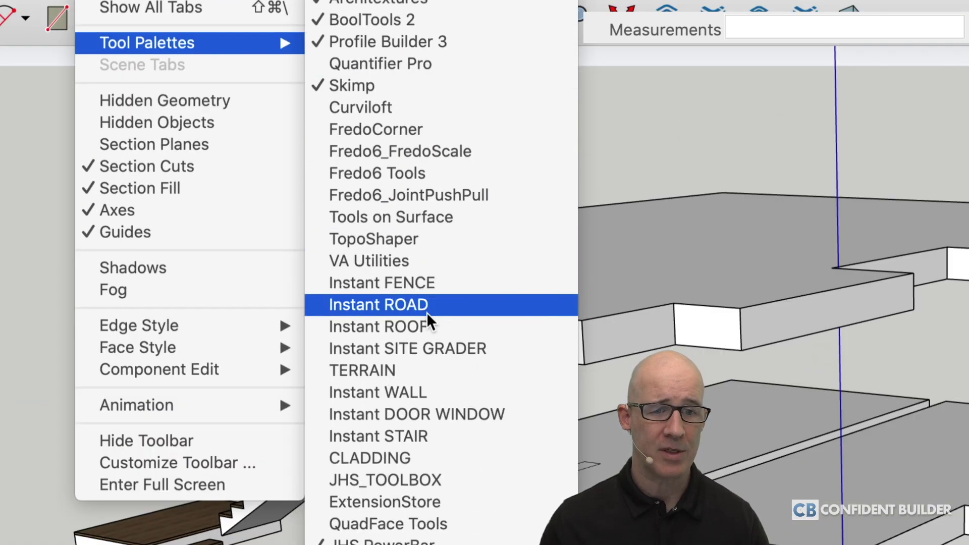
{"action": "scroll", "coordinate": [434, 209], "scroll_direction": "down", "scroll_amount": 1}
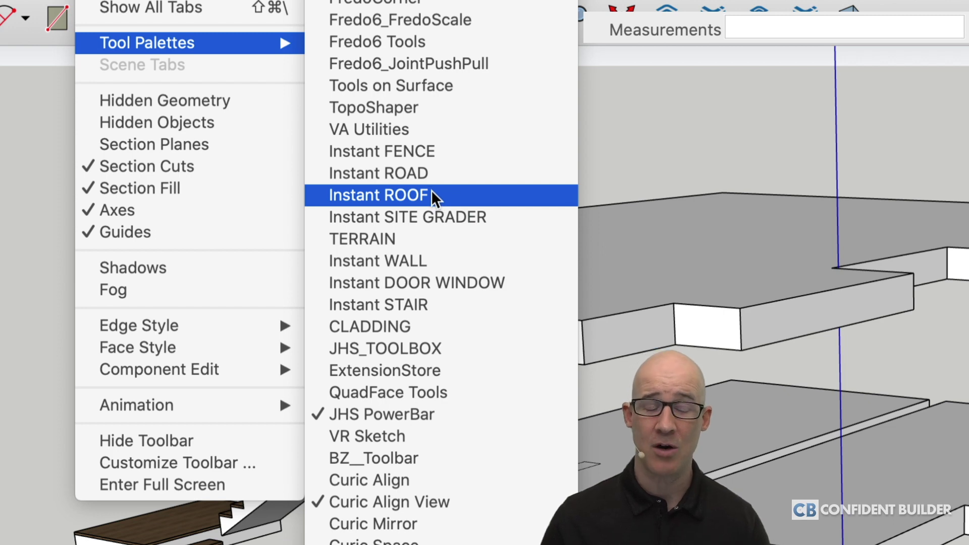
{"action": "scroll", "coordinate": [432, 192], "scroll_direction": "down", "scroll_amount": 2}
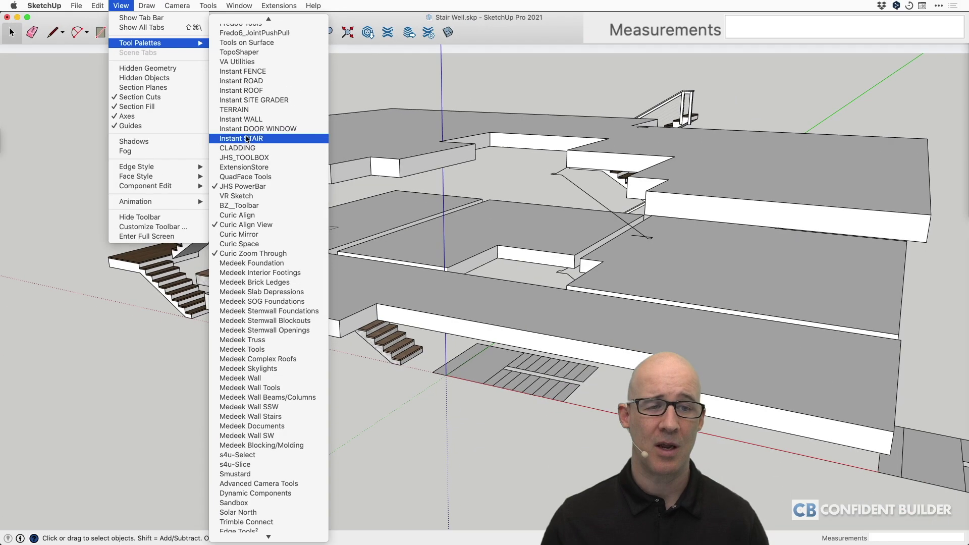
{"action": "left_click", "coordinate": [392, 261]}
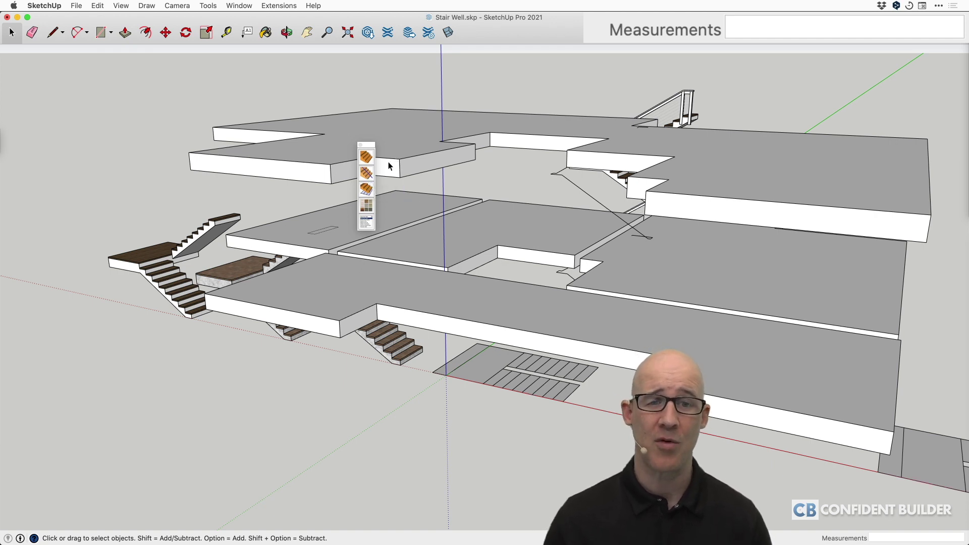
Switch to Safari and review the Instant Stair extension page with its stair types, features and yearly subscription
{"action": "key", "text": "super+Tab"}
{"action": "key", "text": "super+Tab"}
{"action": "key", "text": "super+Tab"}
{"action": "key", "text": "super+Tab"}
{"action": "key", "text": "super+Tab"}
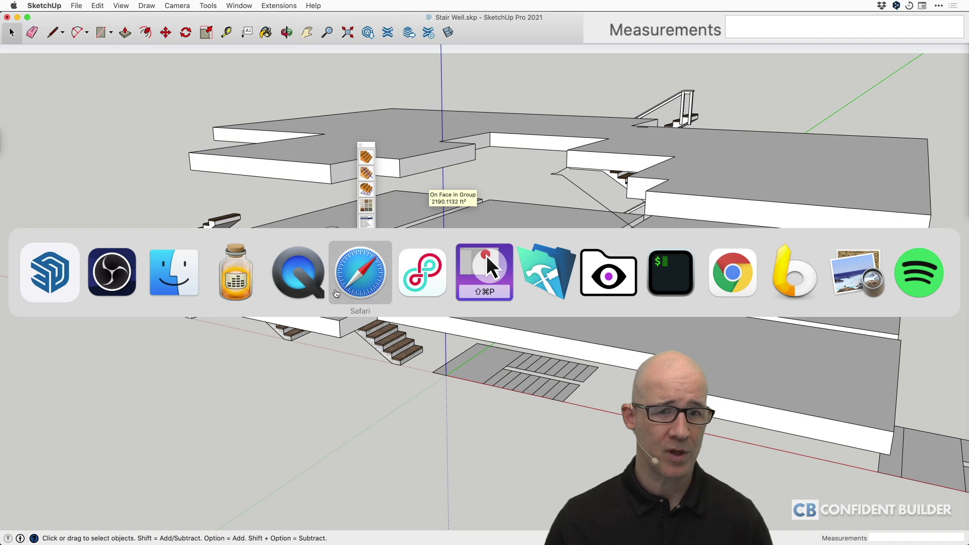
{"action": "scroll", "coordinate": [493, 232], "scroll_direction": "up", "scroll_amount": 1}
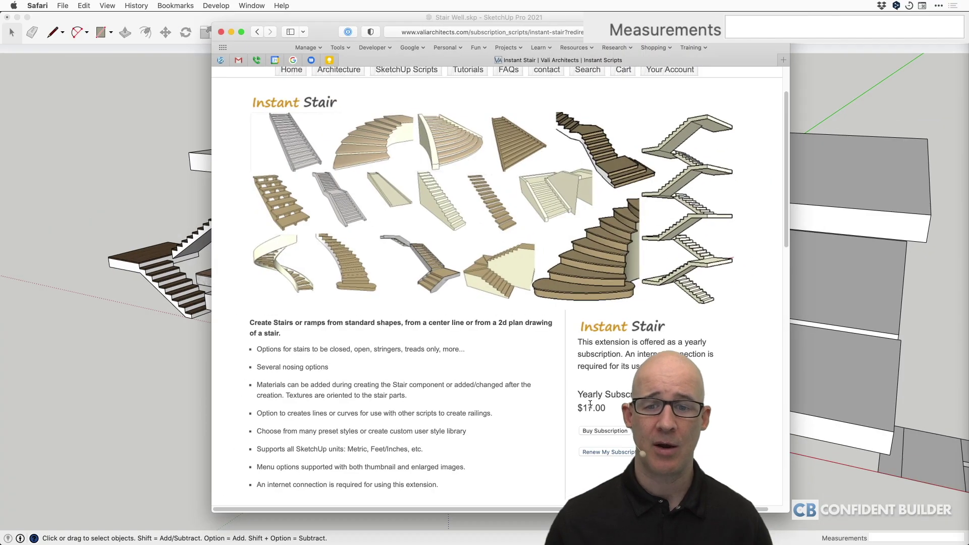
{"action": "left_click_drag", "start_coordinate": [660, 33], "coordinate": [451, 27]}
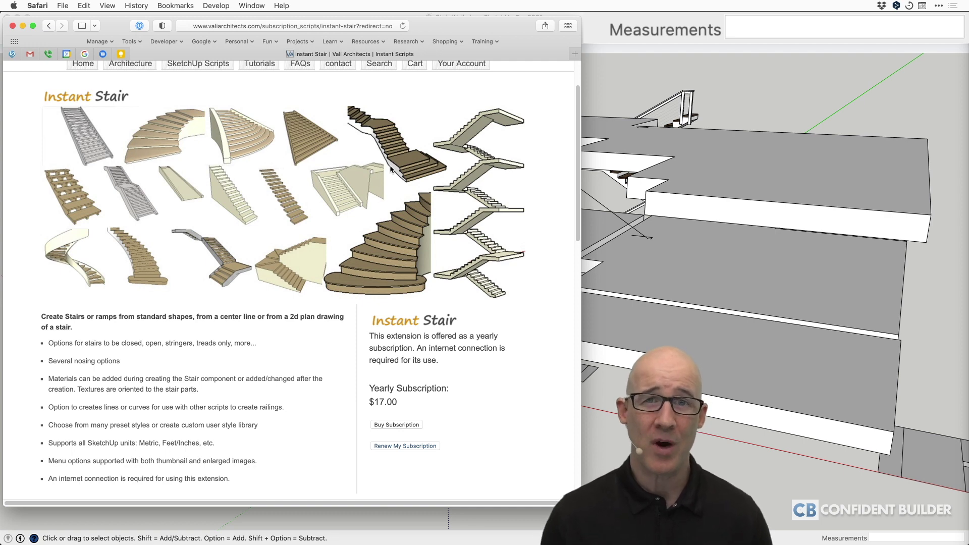
{"action": "left_click_drag", "start_coordinate": [426, 24], "coordinate": [508, 28]}
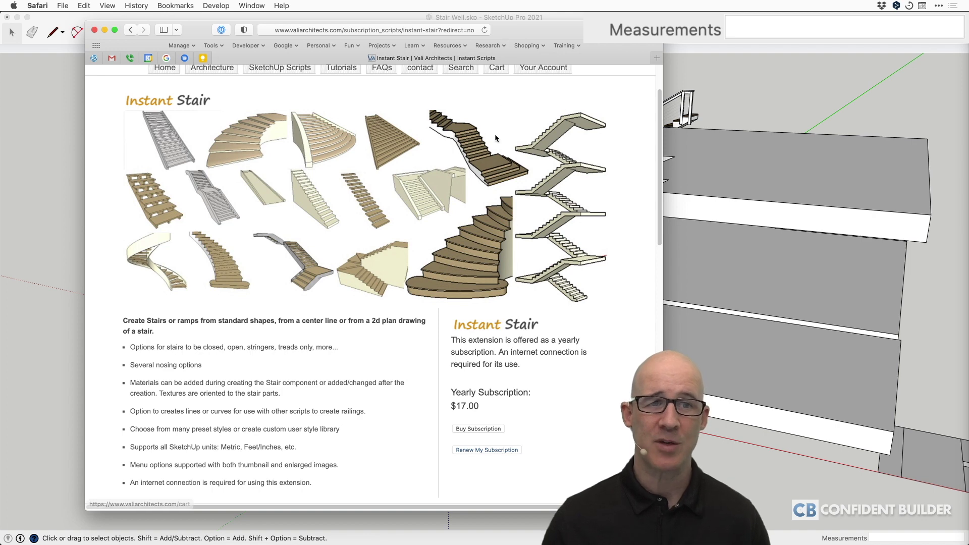
{"action": "scroll", "coordinate": [495, 133], "scroll_direction": "up", "scroll_amount": 2}
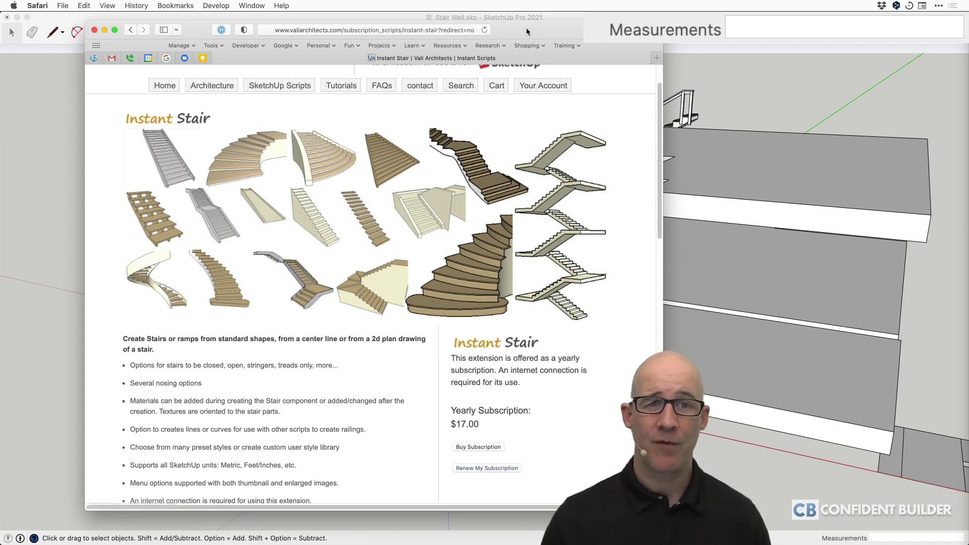
Open the Vali Architects SketchUp Scripts page to review the Instant Architecture bundle, and return to SketchUp
{"action": "left_click", "coordinate": [280, 85]}
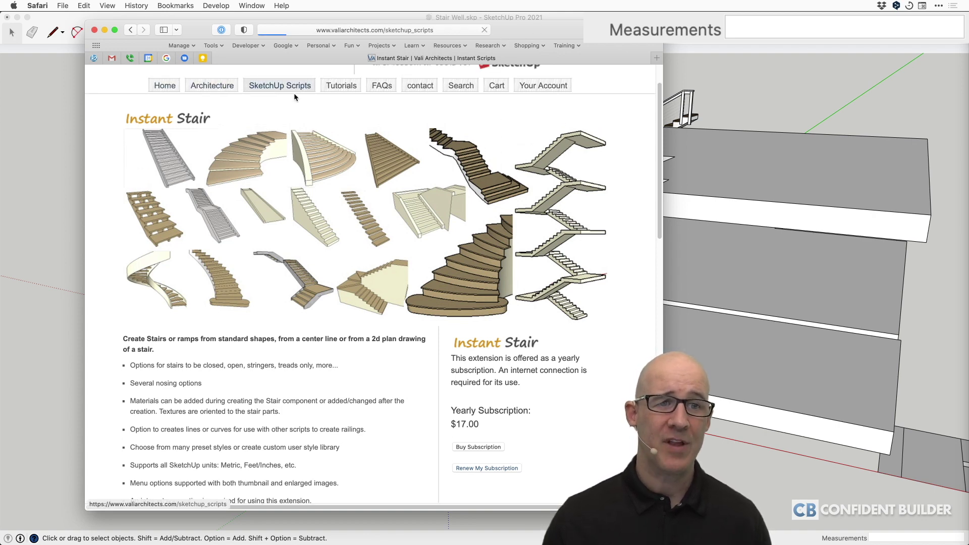
{"action": "mouse_move", "coordinate": [519, 35]}
{"action": "left_mouse_down"}
{"action": "mouse_move", "coordinate": [641, 45]}
{"action": "mouse_move", "coordinate": [670, 37]}
{"action": "left_mouse_up"}
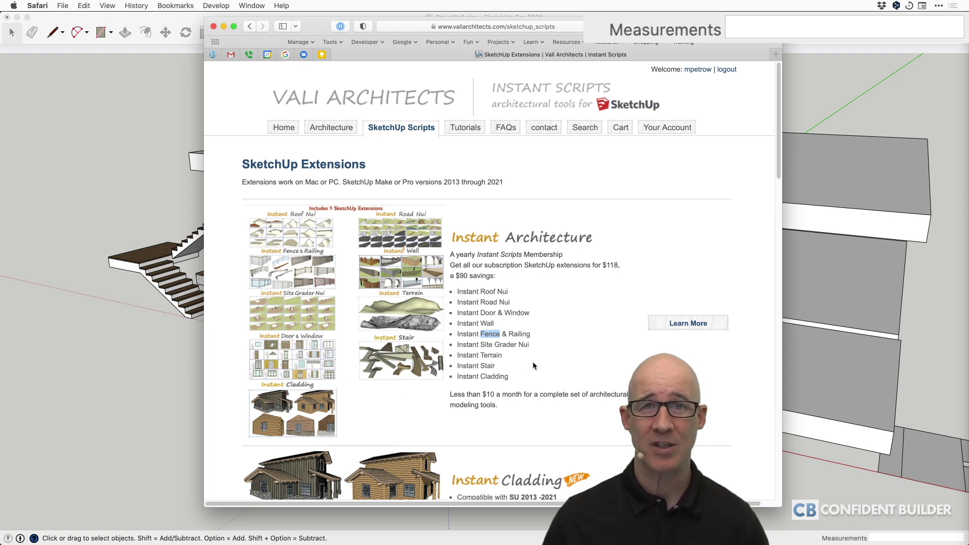
{"action": "key", "text": "super+Tab"}
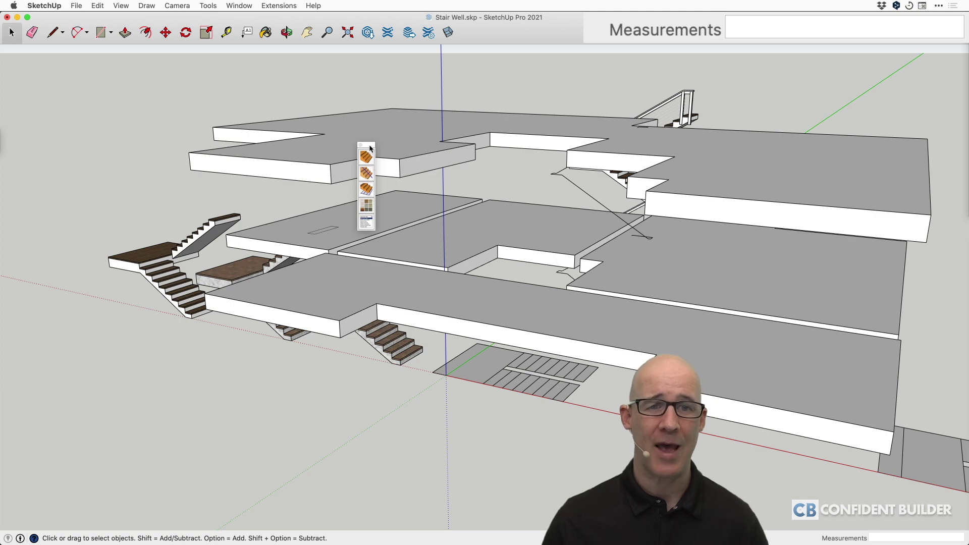
Reposition the floating Instant Stair palette beside the bottom treads of the existing stair nearest the origin
{"action": "left_click_drag", "start_coordinate": [370, 148], "coordinate": [426, 337]}
{"action": "scroll", "coordinate": [439, 376], "scroll_direction": "up", "scroll_amount": 10}
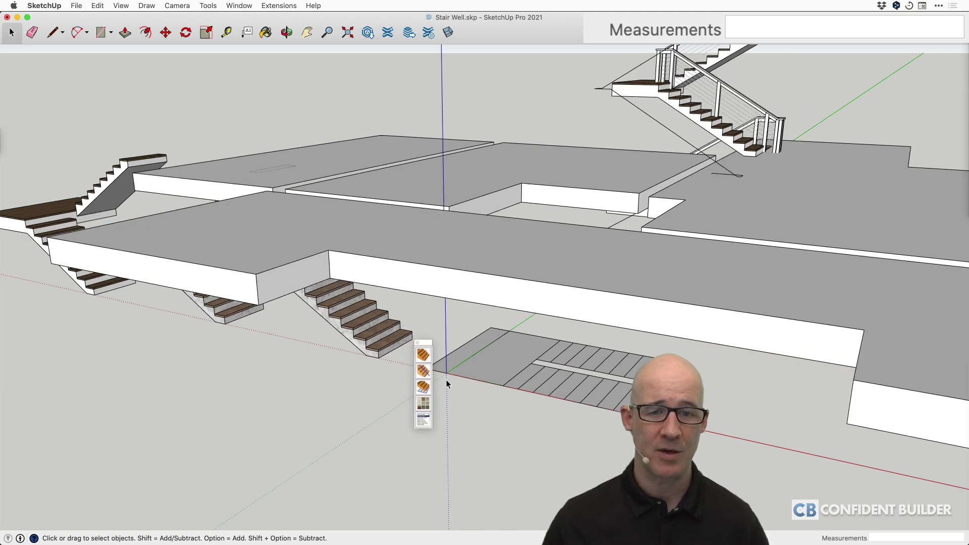
{"action": "middle_click_drag", "start_coordinate": [465, 379], "coordinate": [526, 379]}
{"action": "left_click_drag", "start_coordinate": [431, 348], "coordinate": [438, 306]}
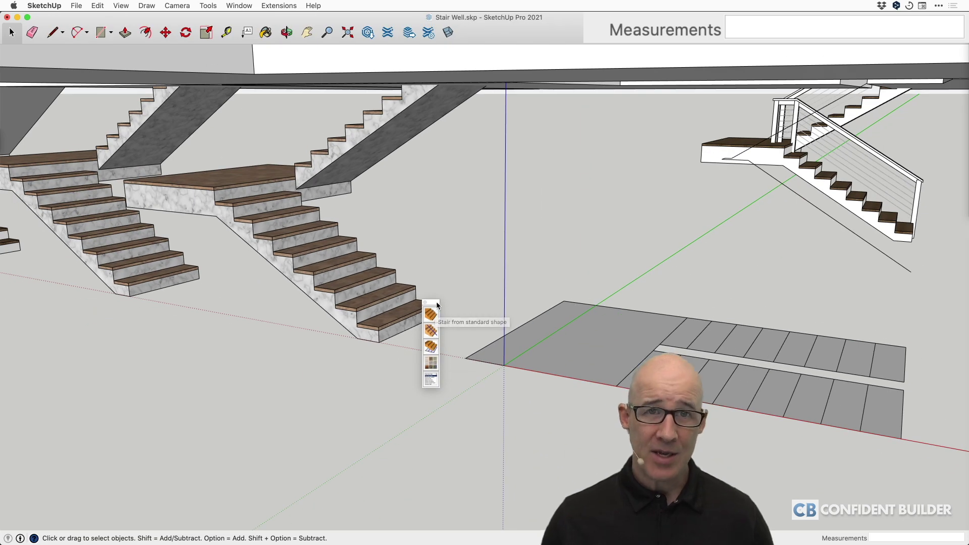
{"action": "left_click_drag", "start_coordinate": [437, 304], "coordinate": [406, 294]}
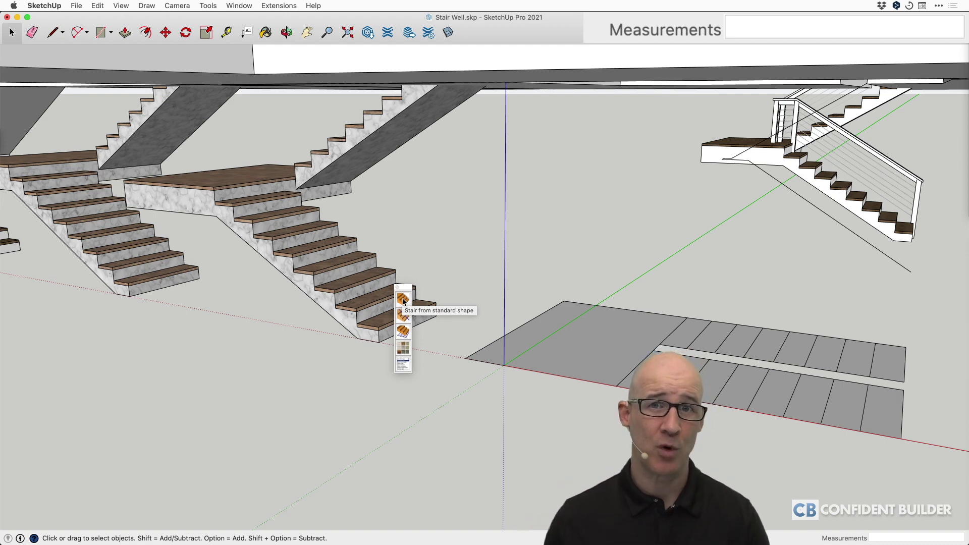
Measure the width of the stairwell opening along its upper edge, from corner to corner, with the Tape Measure
{"action": "middle_click_drag", "start_coordinate": [403, 302], "coordinate": [611, 286]}
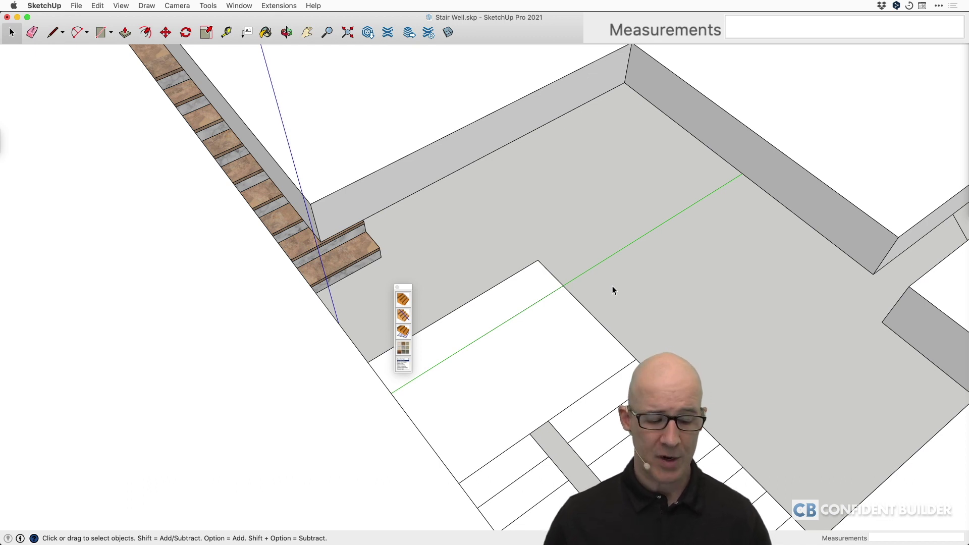
{"action": "middle_click_drag", "start_coordinate": [627, 181], "coordinate": [595, 168]}
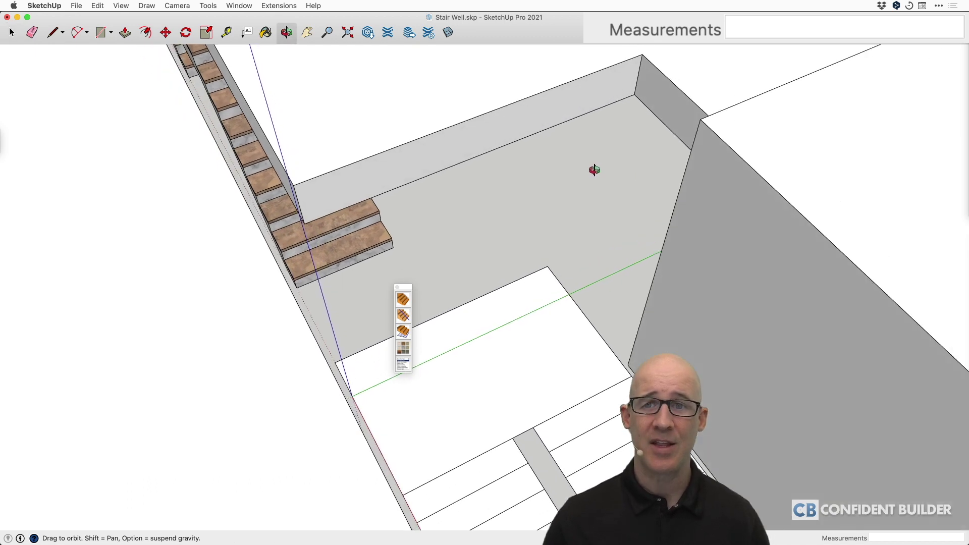
{"action": "key", "text": "t"}
{"action": "left_click", "coordinate": [642, 54]}
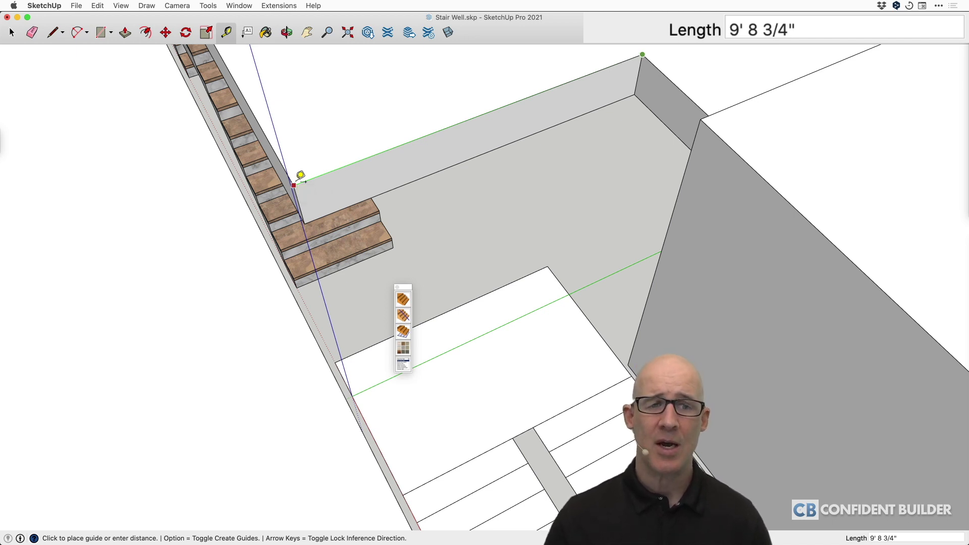
{"action": "left_click", "coordinate": [300, 175]}
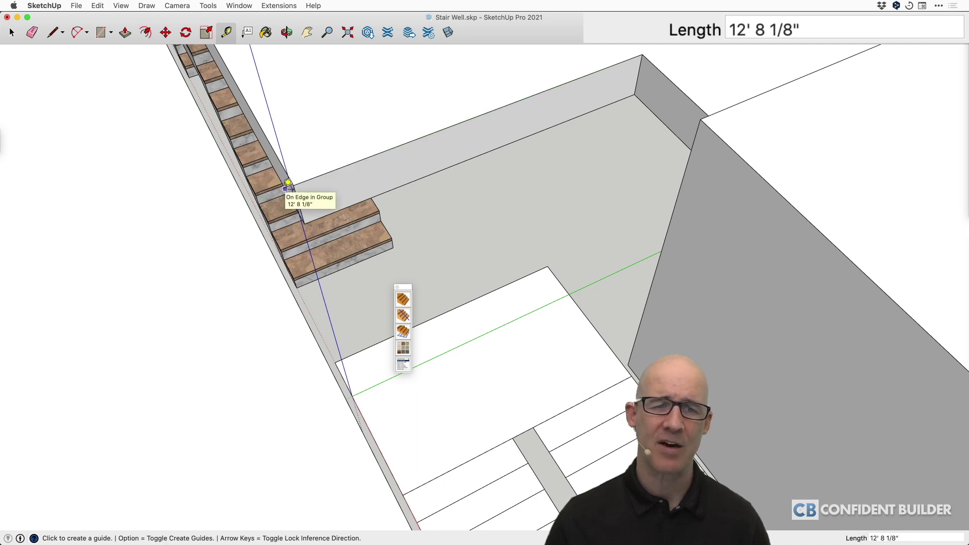
{"action": "key", "text": "space"}
Examine the 2D stair plan drawn on the ground at the origin, beneath the floor slabs
{"action": "scroll", "coordinate": [333, 219], "scroll_direction": "down", "scroll_amount": 5}
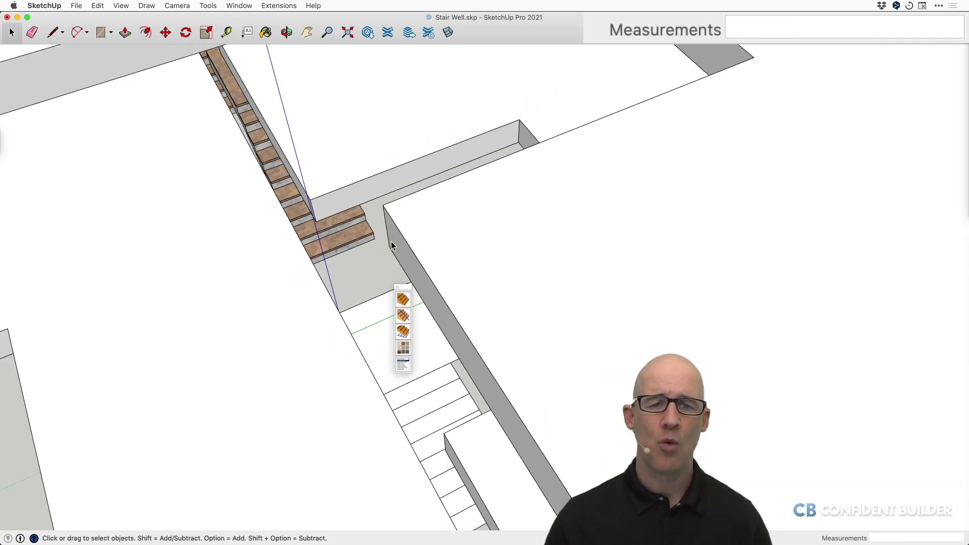
{"action": "middle_click_drag", "start_coordinate": [411, 250], "coordinate": [495, 212]}
{"action": "scroll", "coordinate": [429, 326], "scroll_direction": "down", "scroll_amount": 3}
{"action": "middle_click_drag", "start_coordinate": [404, 460], "coordinate": [498, 350]}
{"action": "scroll", "coordinate": [445, 432], "scroll_direction": "down", "scroll_amount": 1}
{"action": "scroll", "coordinate": [444, 431], "scroll_direction": "down", "scroll_amount": 5}
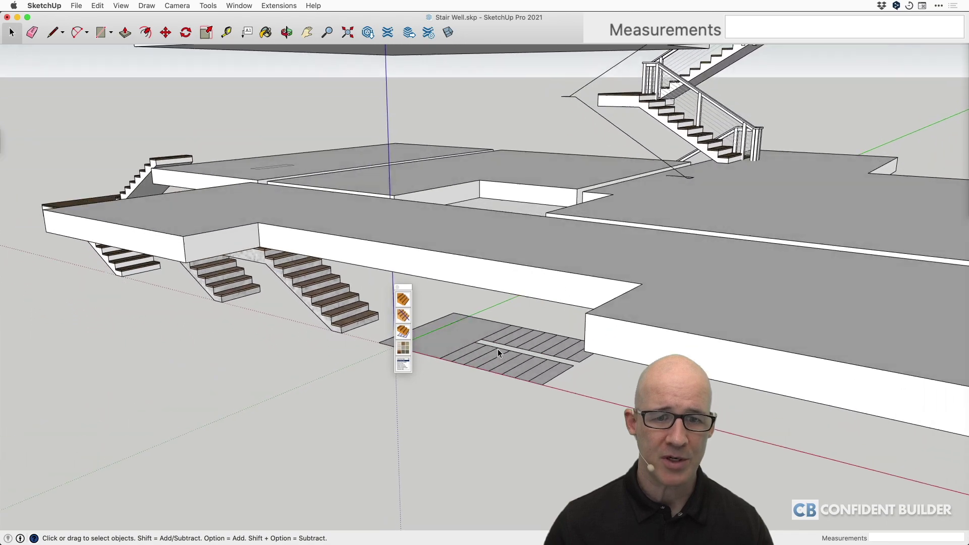
{"action": "scroll", "coordinate": [498, 348], "scroll_direction": "up", "scroll_amount": 3}
{"action": "scroll", "coordinate": [499, 348], "scroll_direction": "up", "scroll_amount": 4}
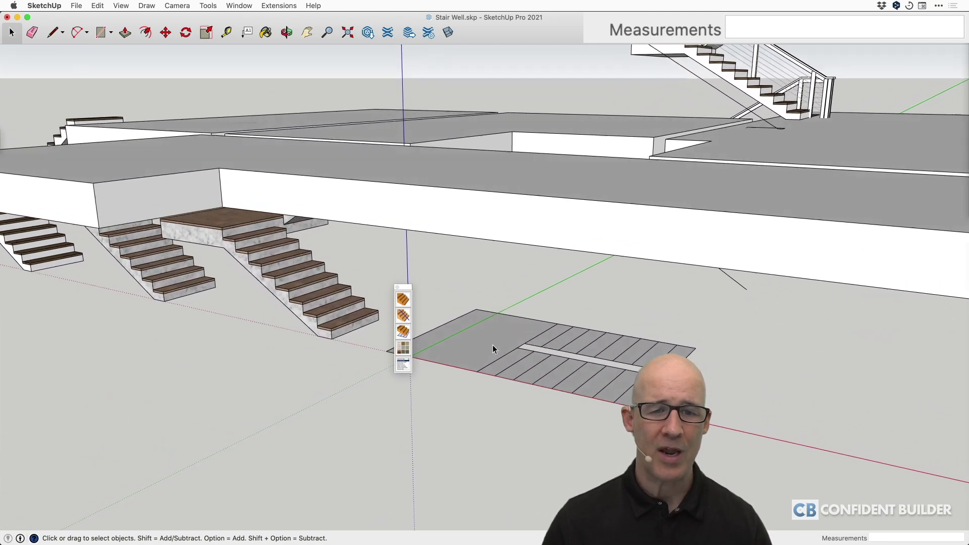
Open the Instant Stair general settings and view the style thumbnails of the In Model library
{"action": "left_click", "coordinate": [403, 300]}
{"action": "left_click_drag", "start_coordinate": [336, 55], "coordinate": [427, 56]}
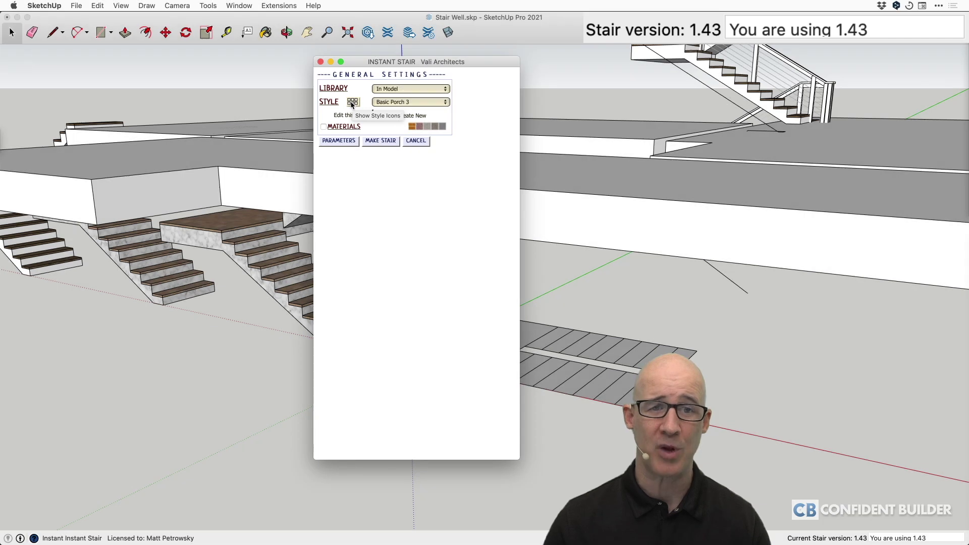
{"action": "left_click", "coordinate": [352, 103]}
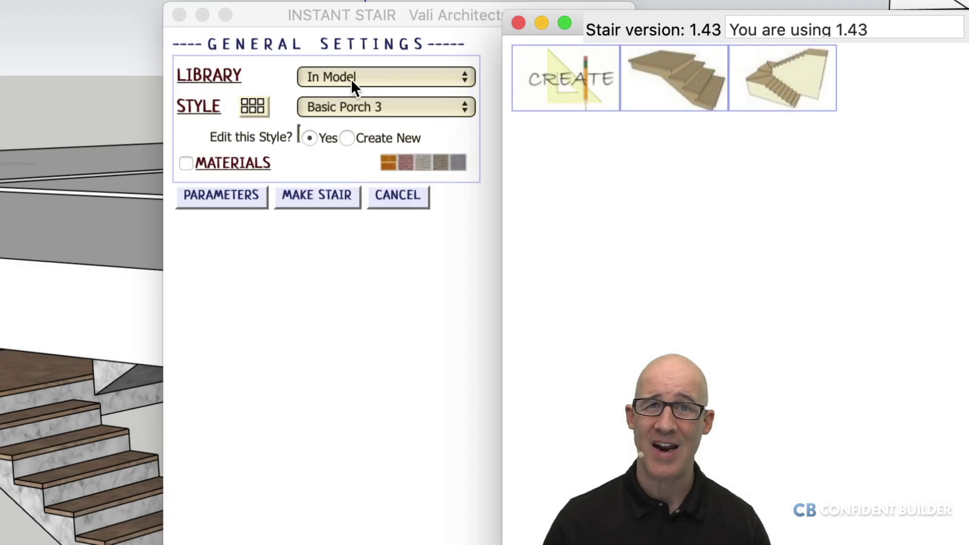
{"action": "left_click", "coordinate": [518, 23]}
Switch the stair library to Presets and open its style thumbnails in a smaller gallery window
{"action": "left_click", "coordinate": [387, 81]}
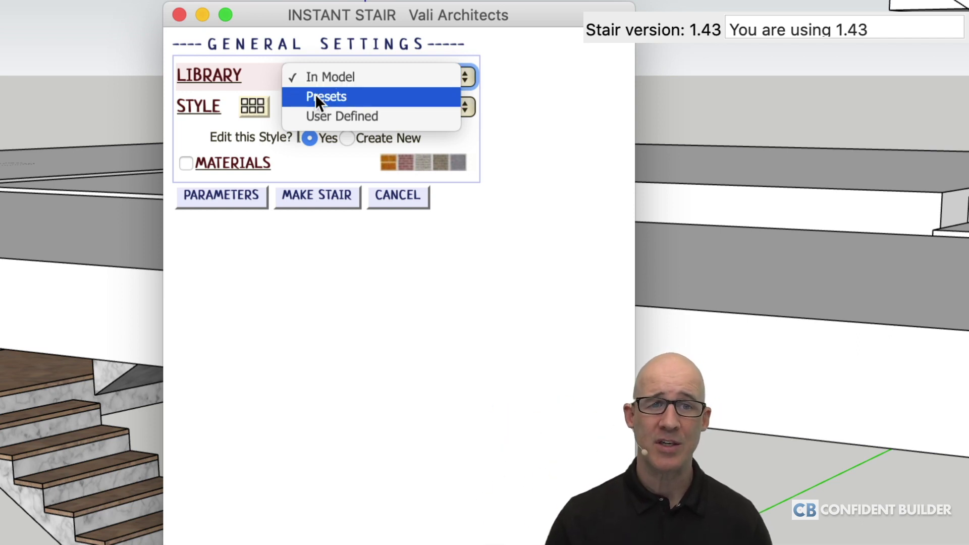
{"action": "left_click", "coordinate": [336, 99]}
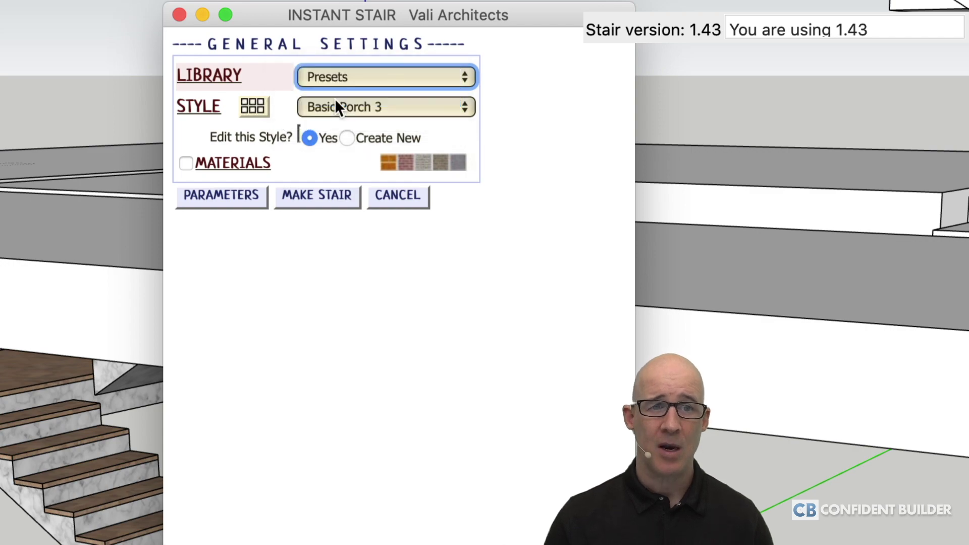
{"action": "left_click", "coordinate": [260, 106]}
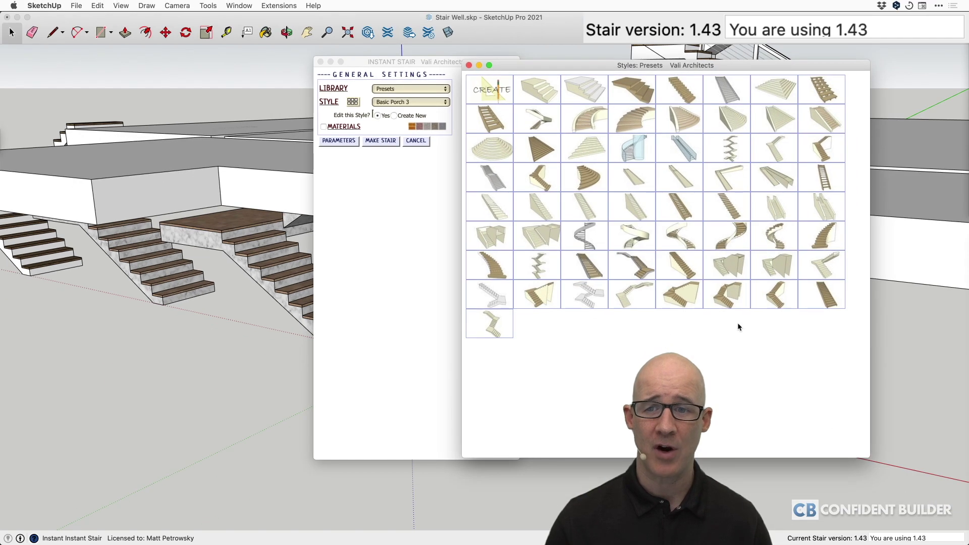
{"action": "left_click_drag", "start_coordinate": [869, 458], "coordinate": [857, 358]}
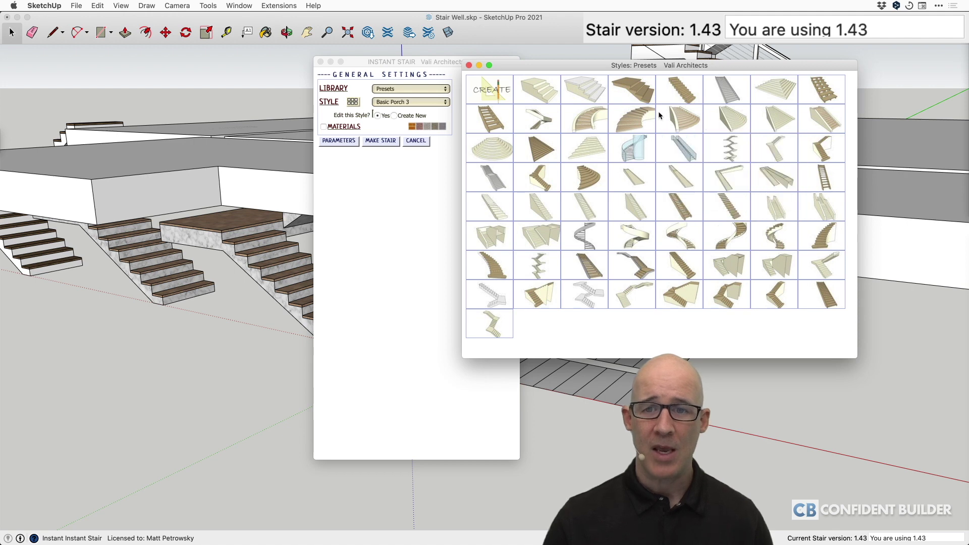
Arrange the settings and preset gallery side by side, and examine stair styles such as Winder 1, Winder 2 and Basic Porch 3
{"action": "mouse_move", "coordinate": [636, 123]}
{"action": "mouse_move", "coordinate": [591, 251]}
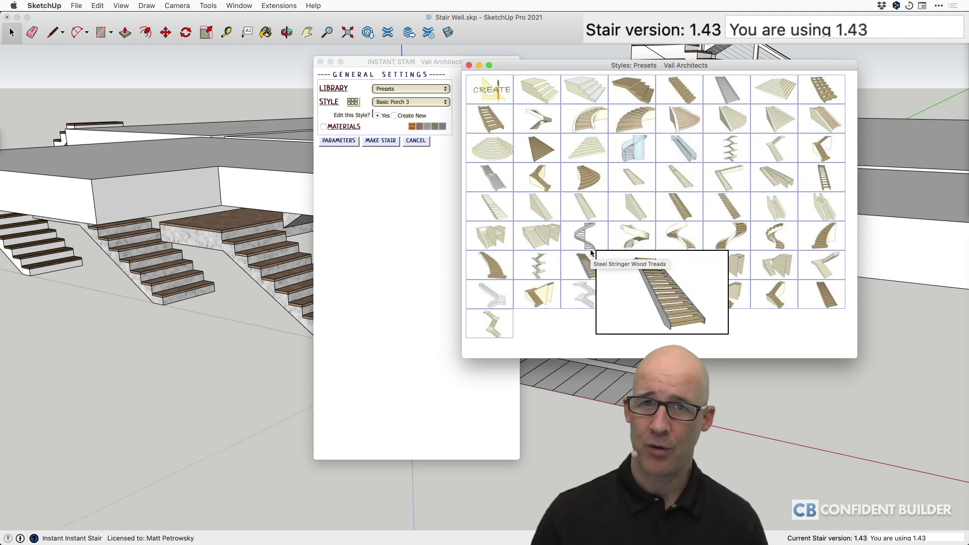
{"action": "left_click_drag", "start_coordinate": [547, 66], "coordinate": [623, 84]}
{"action": "left_click_drag", "start_coordinate": [483, 63], "coordinate": [325, 69]}
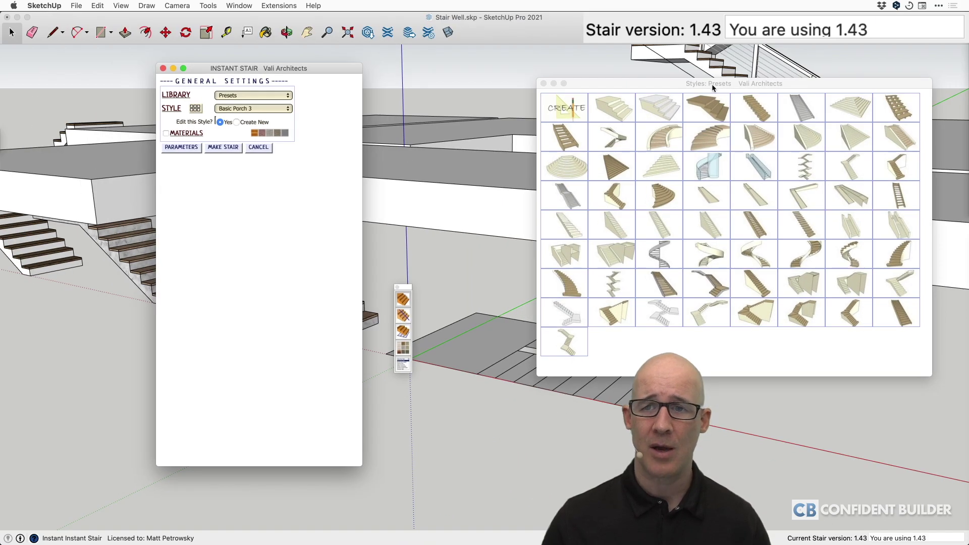
{"action": "left_click_drag", "start_coordinate": [712, 84], "coordinate": [564, 53]}
{"action": "mouse_move", "coordinate": [576, 289]}
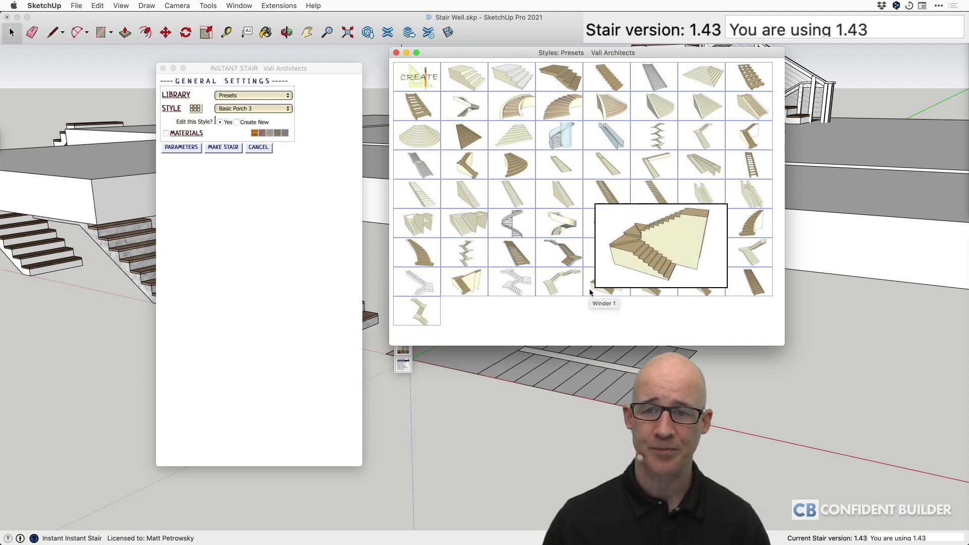
{"action": "mouse_move", "coordinate": [653, 294]}
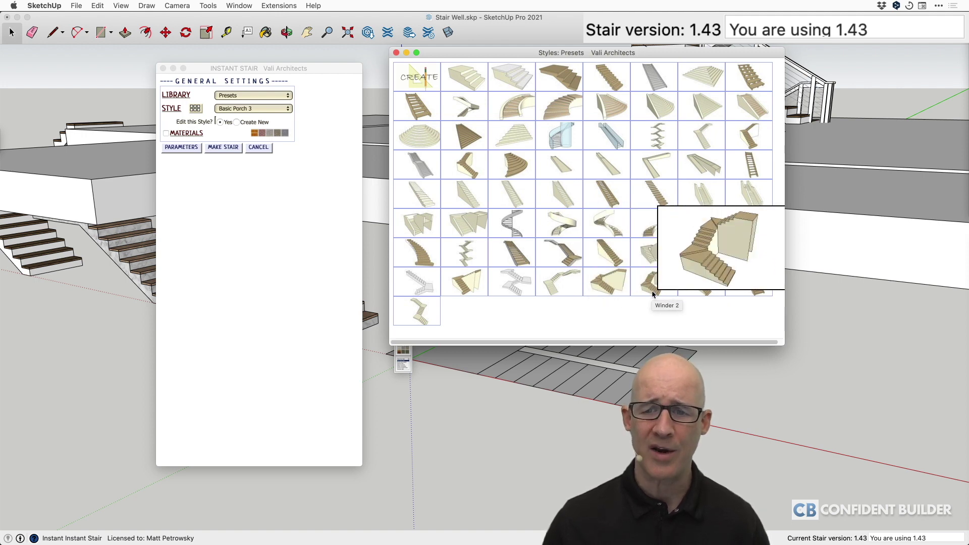
{"action": "mouse_move", "coordinate": [565, 72]}
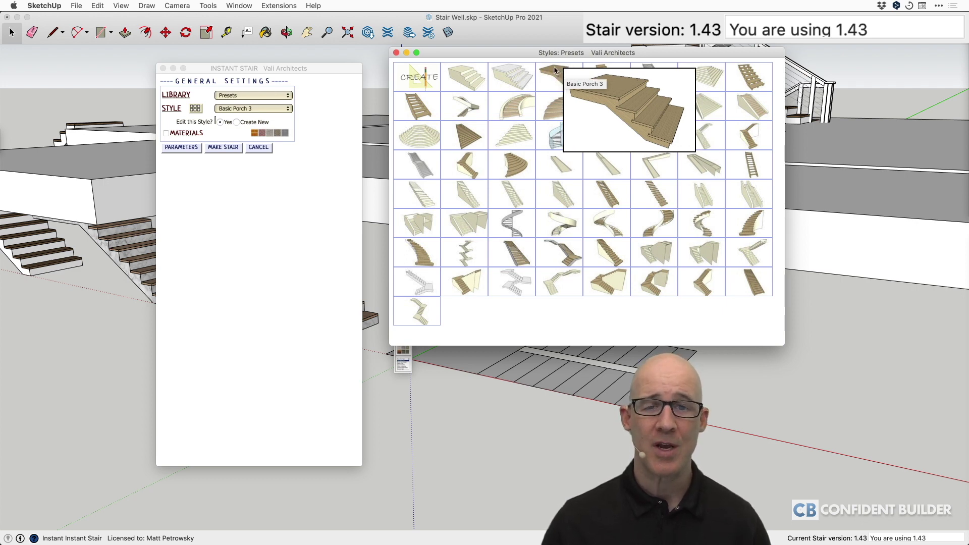
{"action": "left_click", "coordinate": [396, 52]}
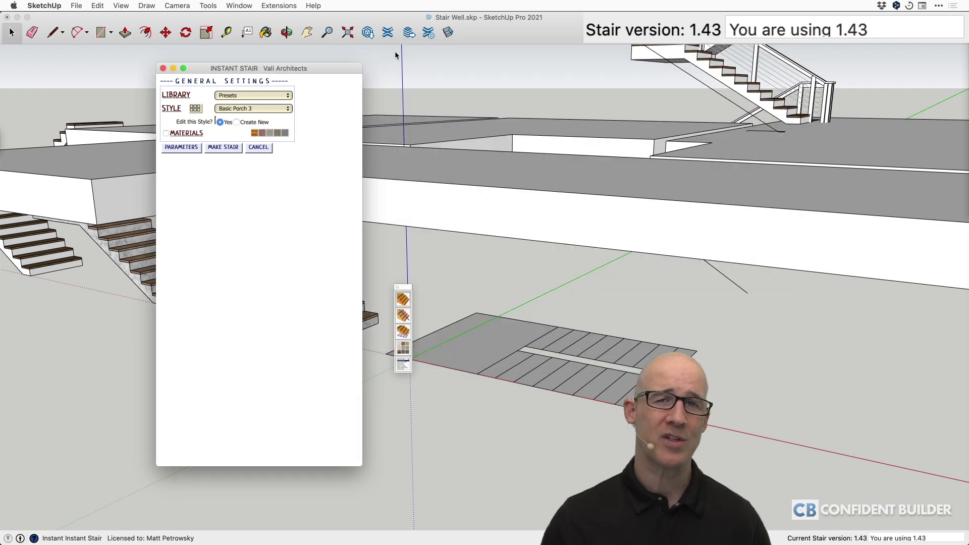
Choose the Basic Porch 3 style from the preset thumbnails and close the gallery
{"action": "left_click", "coordinate": [195, 108]}
{"action": "left_click", "coordinate": [566, 79]}
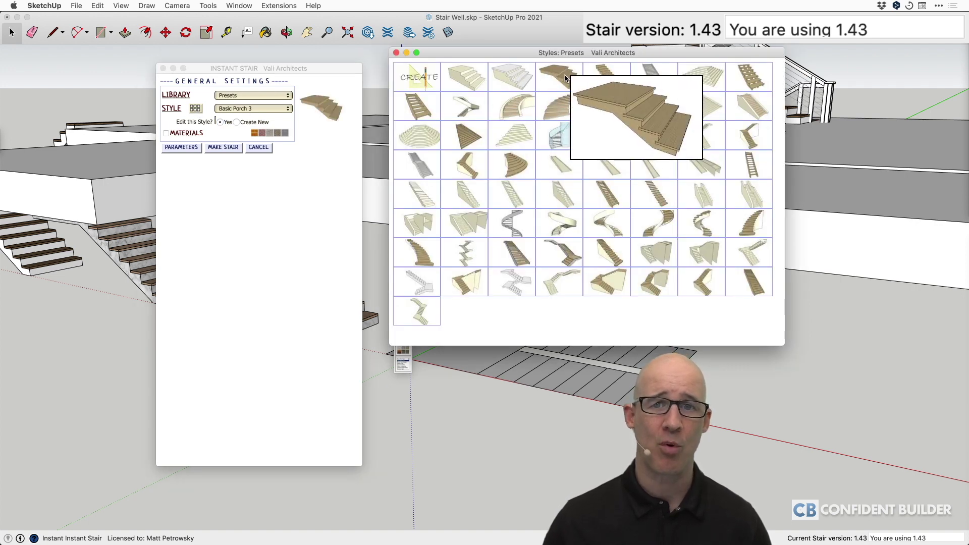
{"action": "left_click", "coordinate": [396, 53]}
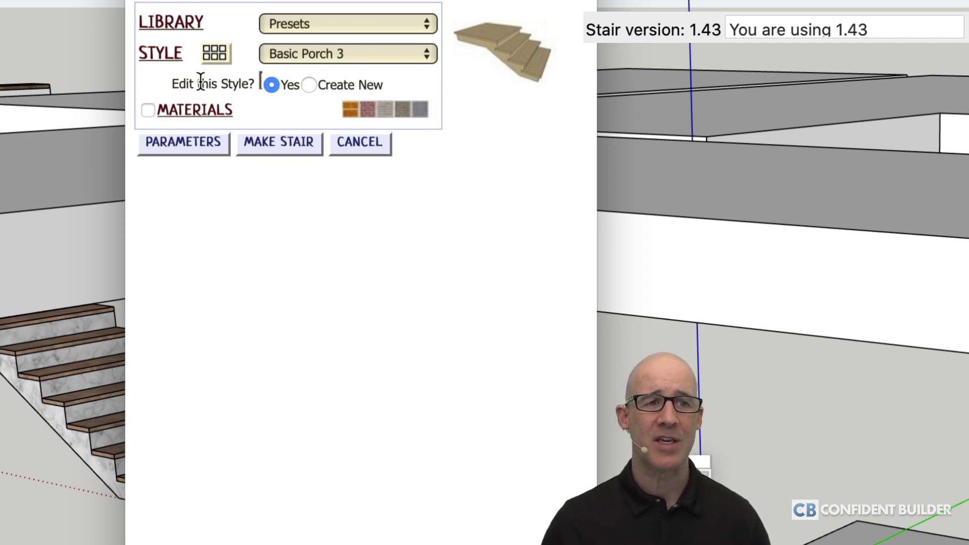
Try the Create New option for the Basic Porch 3 style, and return to editing the existing style
{"action": "left_click_drag", "start_coordinate": [172, 83], "coordinate": [251, 84]}
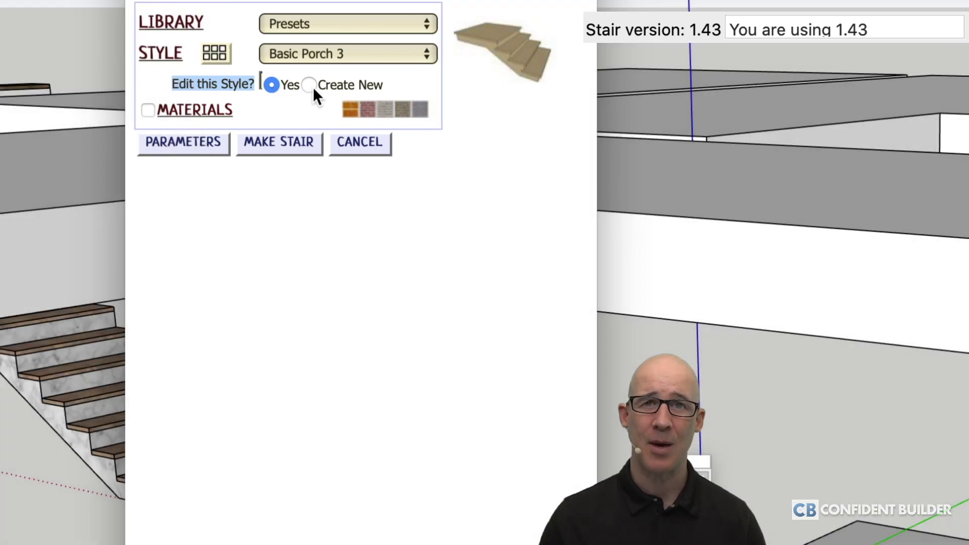
{"action": "left_click", "coordinate": [310, 87]}
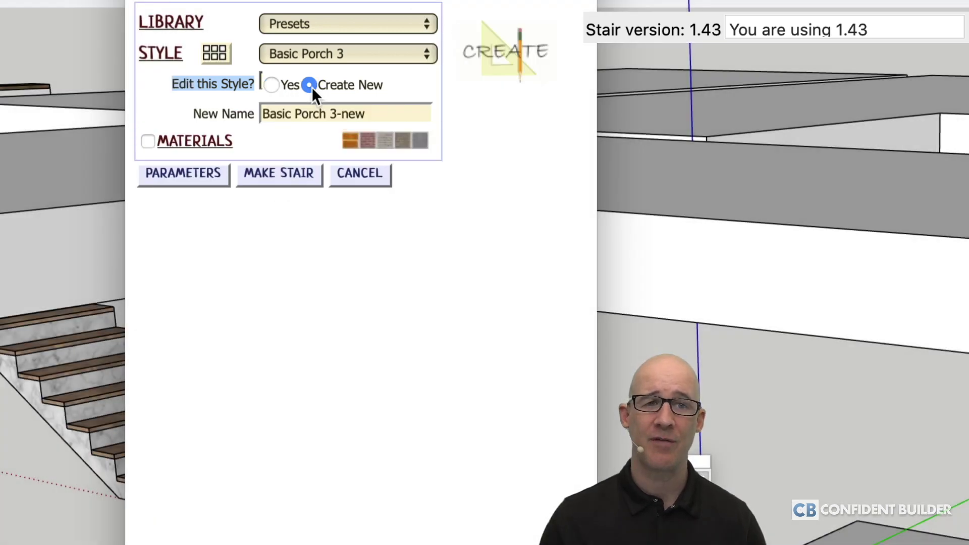
{"action": "left_click", "coordinate": [299, 113]}
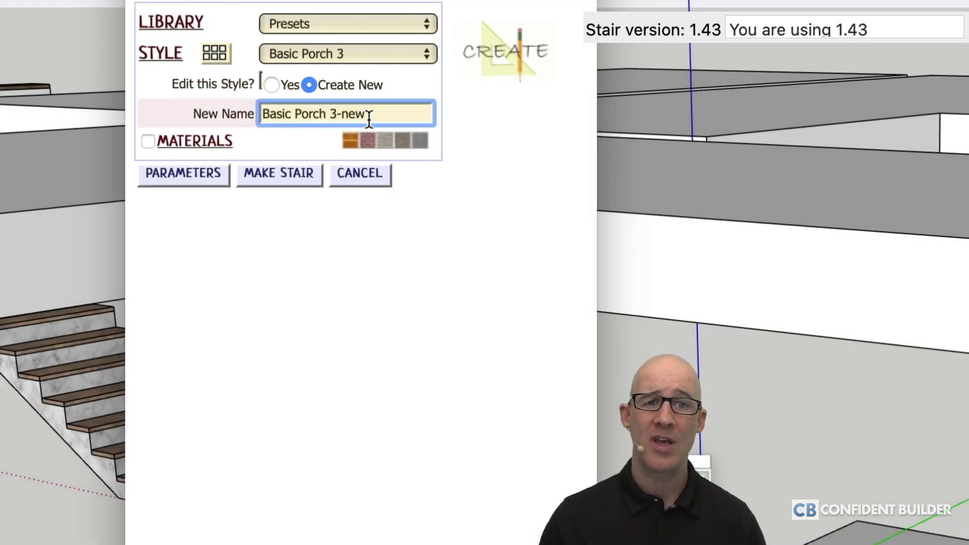
{"action": "left_click_drag", "start_coordinate": [370, 114], "coordinate": [264, 87]}
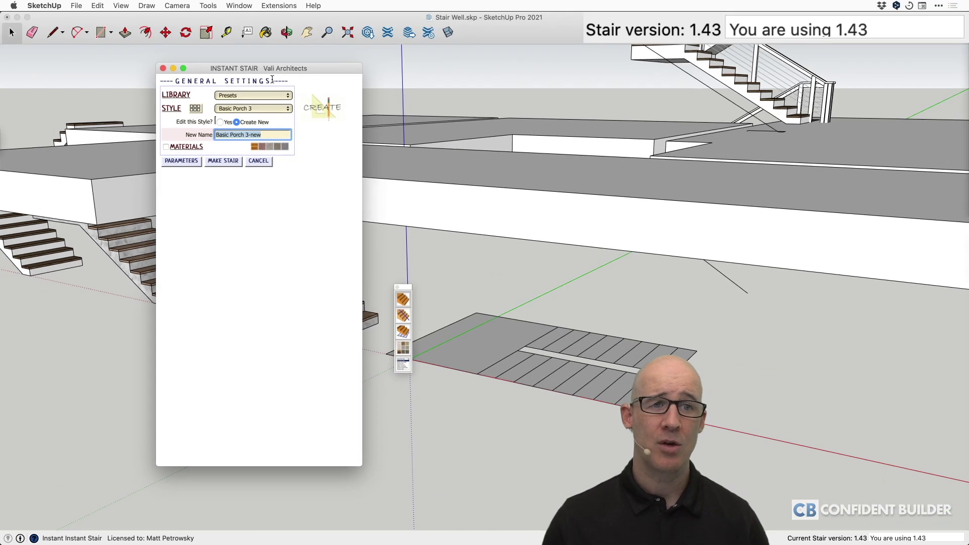
{"action": "left_click_drag", "start_coordinate": [270, 69], "coordinate": [252, 66]}
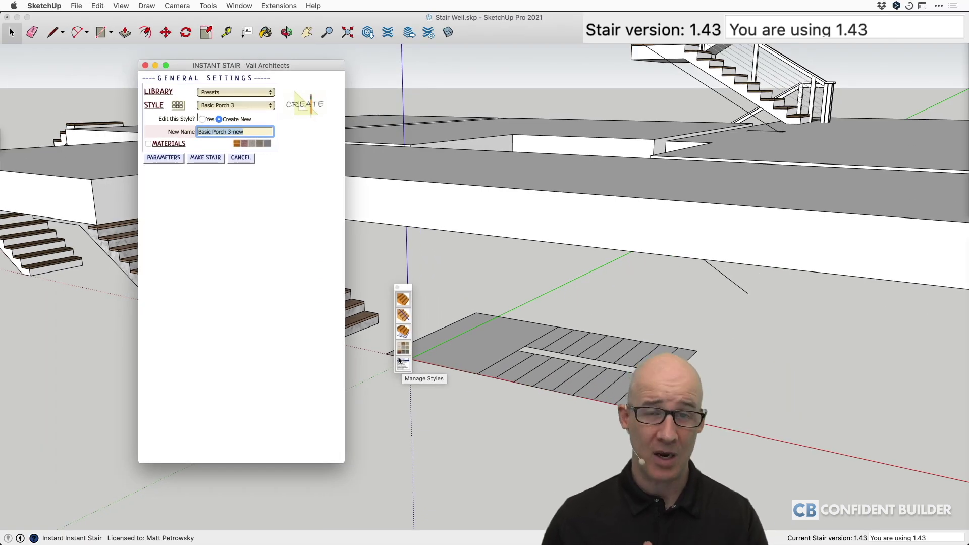
{"action": "left_click_drag", "start_coordinate": [277, 66], "coordinate": [366, 63]}
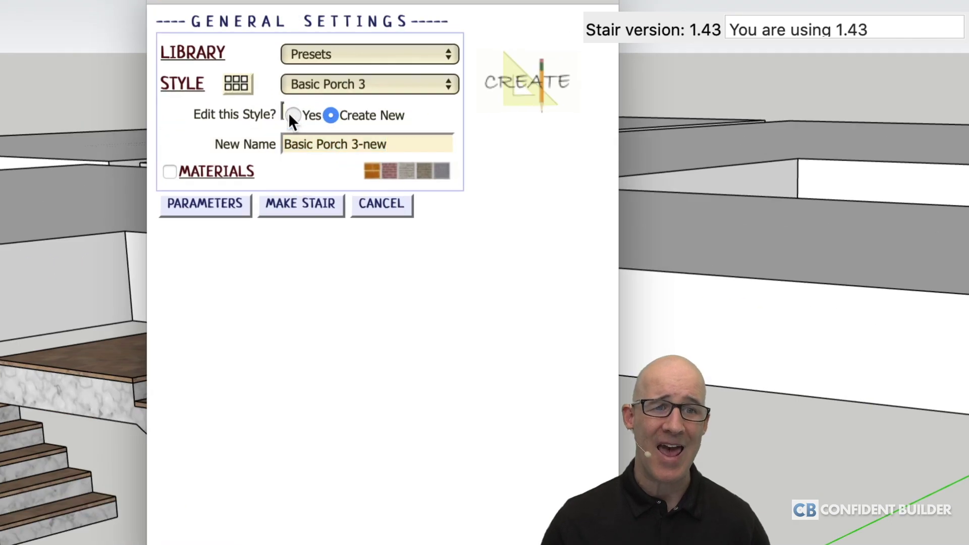
{"action": "left_click", "coordinate": [292, 115]}
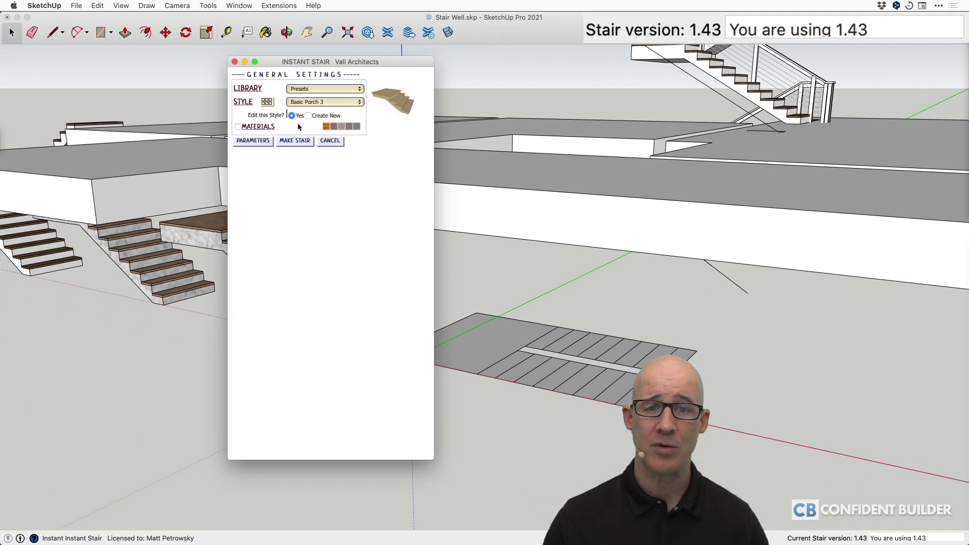
Review the Manage Styles functions, including importing or exporting the user style library, and leave without applying any
{"action": "left_click_drag", "start_coordinate": [392, 57], "coordinate": [307, 65]}
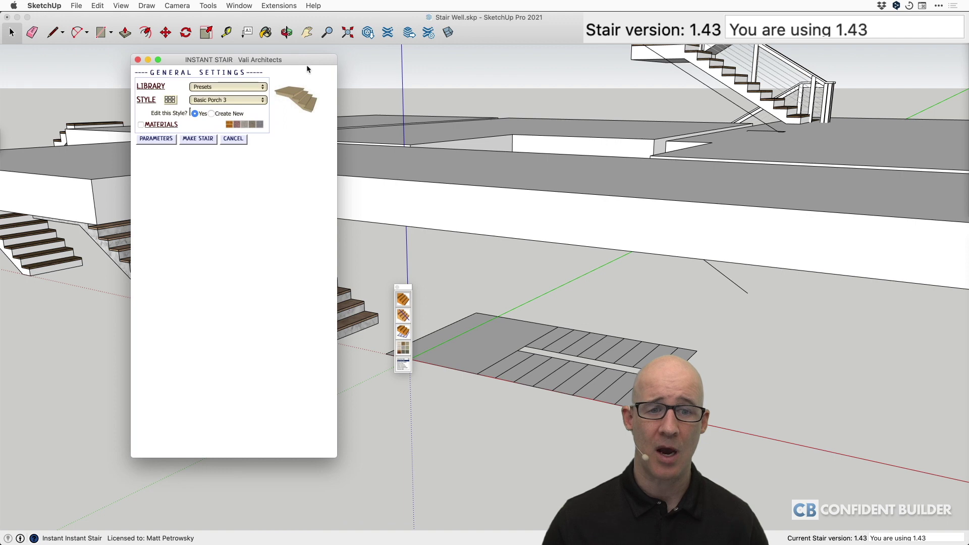
{"action": "left_click", "coordinate": [403, 365]}
{"action": "left_click", "coordinate": [517, 152]}
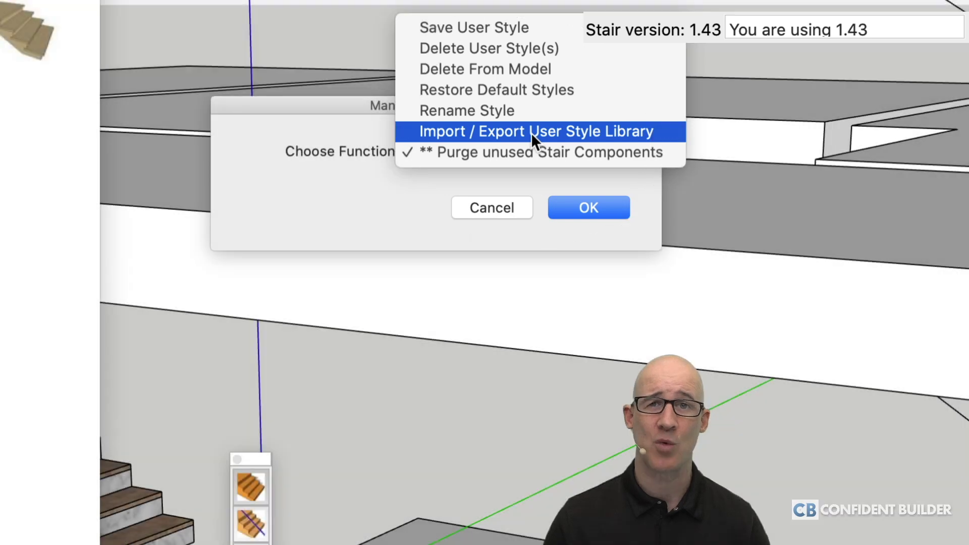
{"action": "left_click", "coordinate": [486, 209]}
{"action": "left_click", "coordinate": [486, 208]}
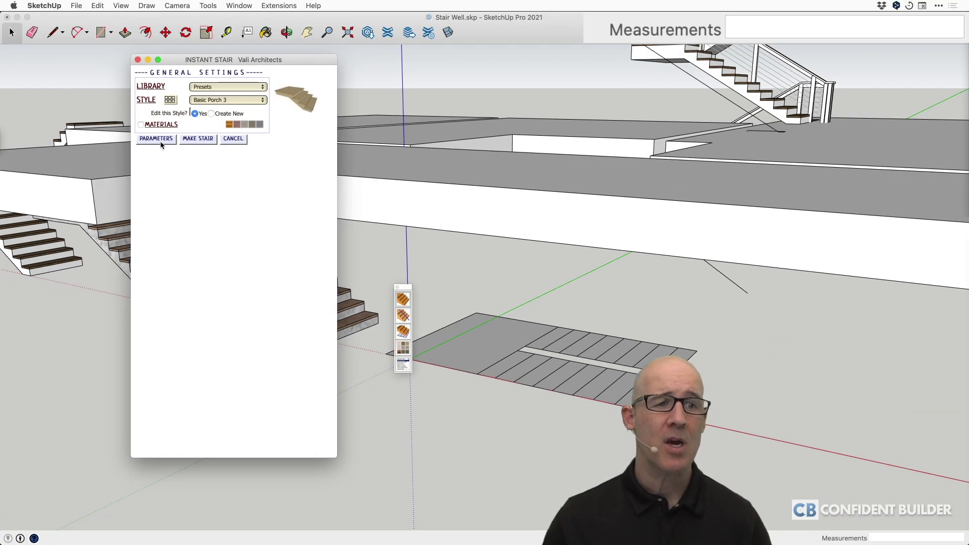
Show the Basic Porch 3 style parameters and enable the material options for treads, risers and stringers
{"action": "left_click_drag", "start_coordinate": [204, 61], "coordinate": [261, 59]}
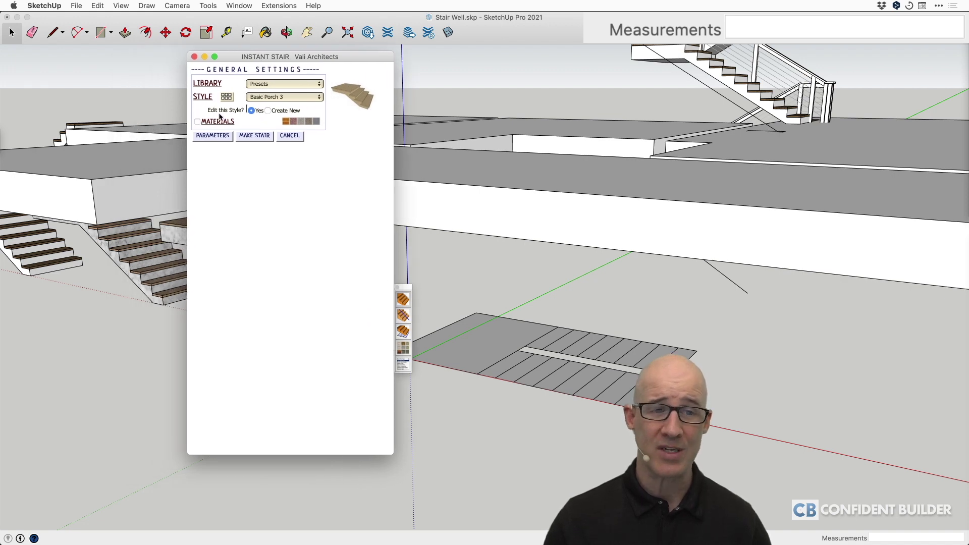
{"action": "left_click", "coordinate": [212, 137]}
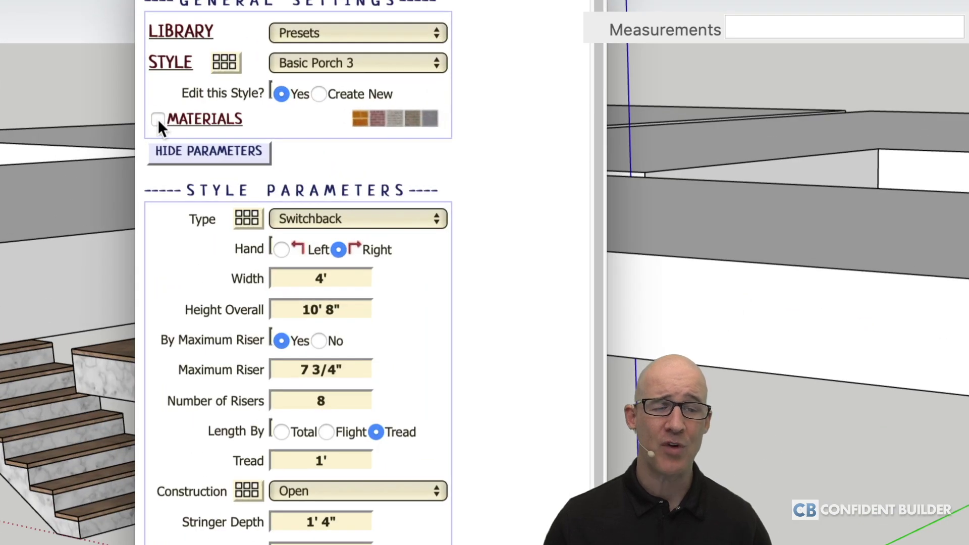
{"action": "left_click", "coordinate": [158, 119]}
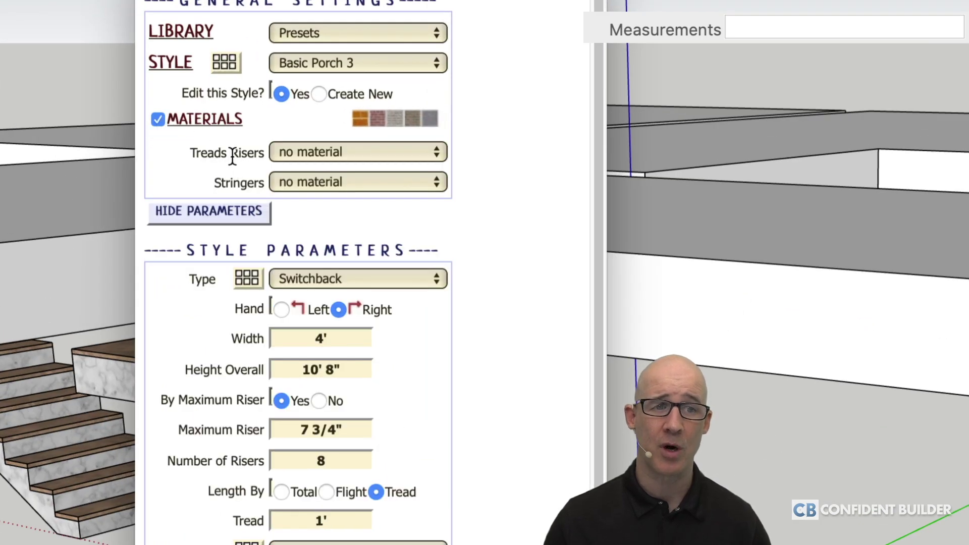
{"action": "double_click", "coordinate": [216, 153]}
{"action": "double_click", "coordinate": [239, 183]}
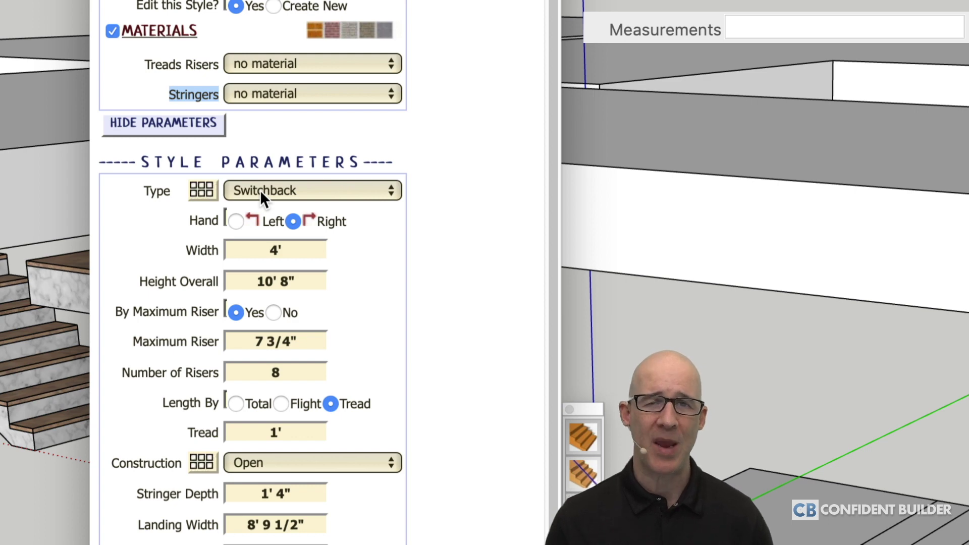
Review the available stair types as a list and as thumbnails, keeping Switchback as the type
{"action": "left_click", "coordinate": [259, 190]}
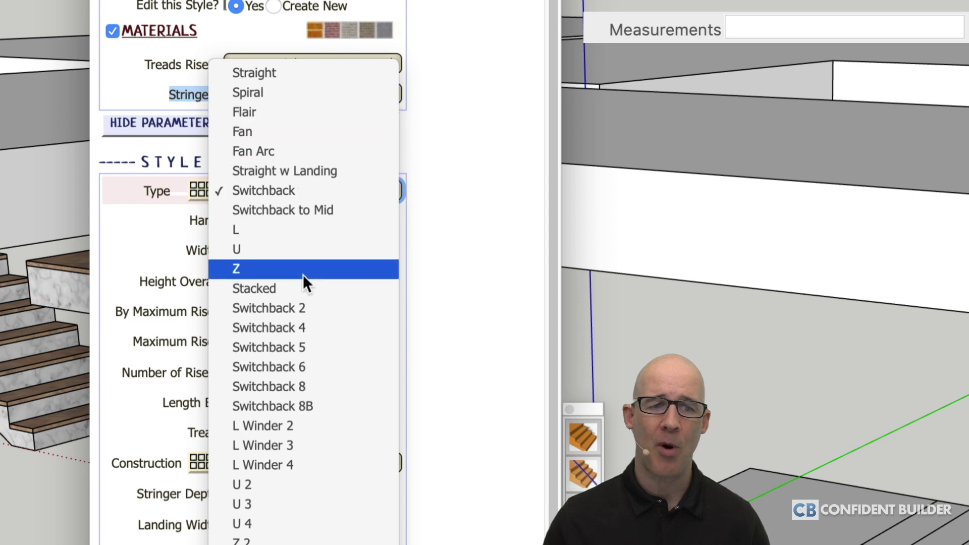
{"action": "left_click", "coordinate": [470, 303]}
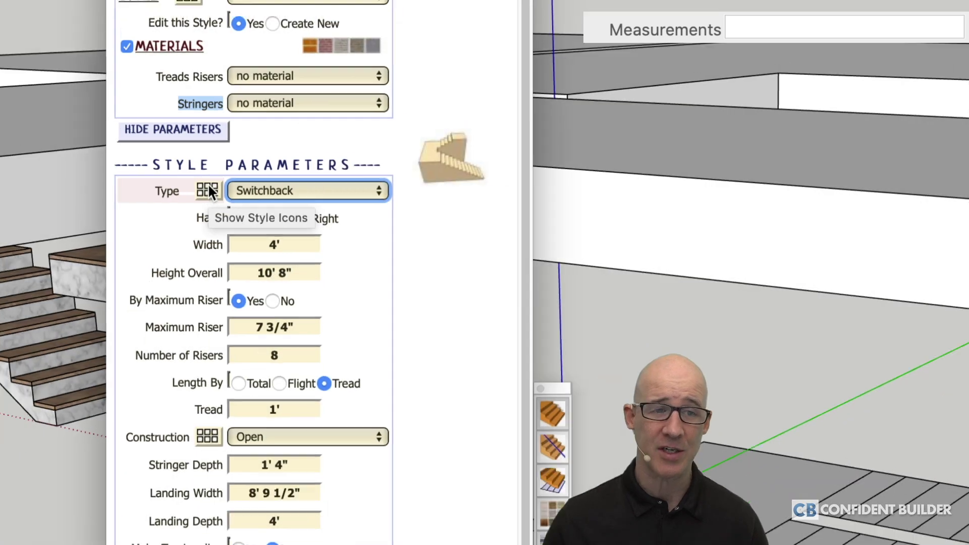
{"action": "left_click", "coordinate": [207, 191]}
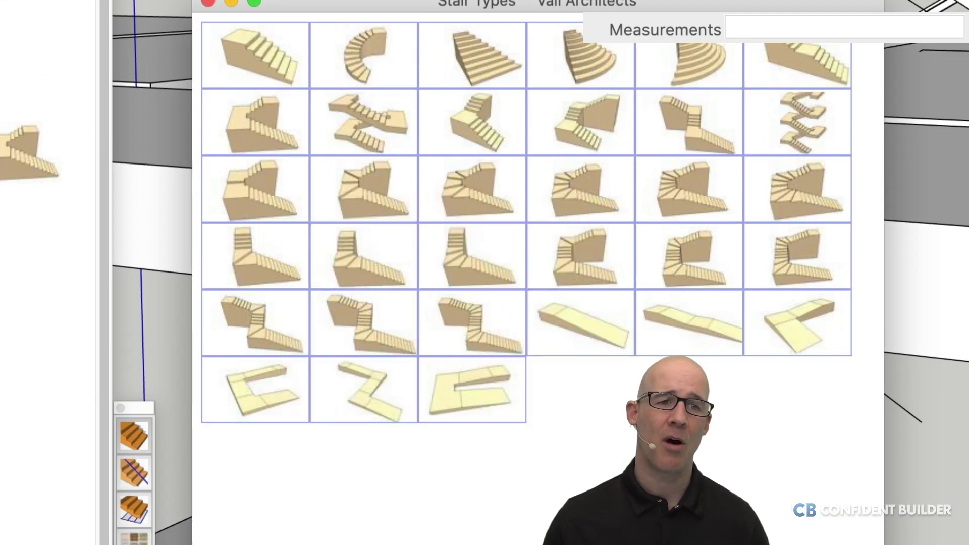
{"action": "mouse_move", "coordinate": [255, 126]}
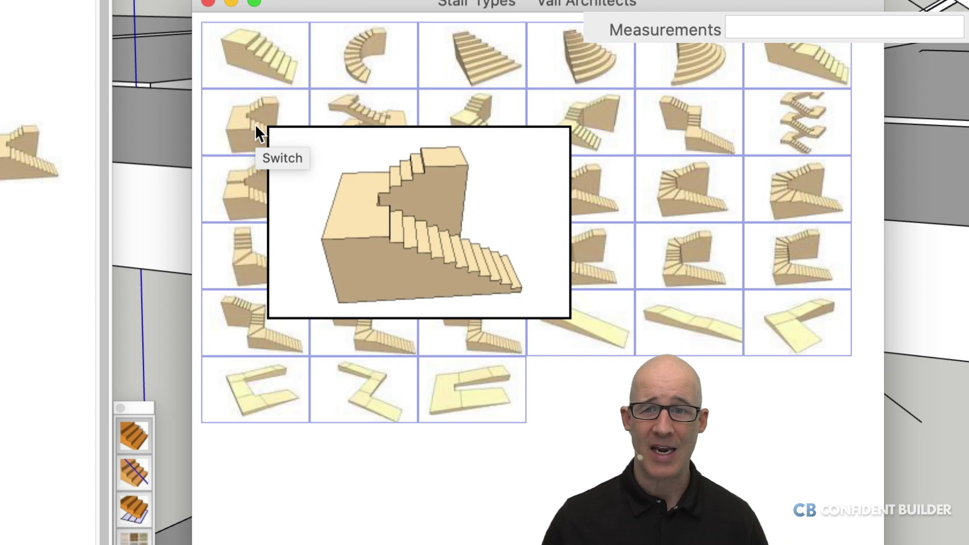
{"action": "mouse_move", "coordinate": [781, 191]}
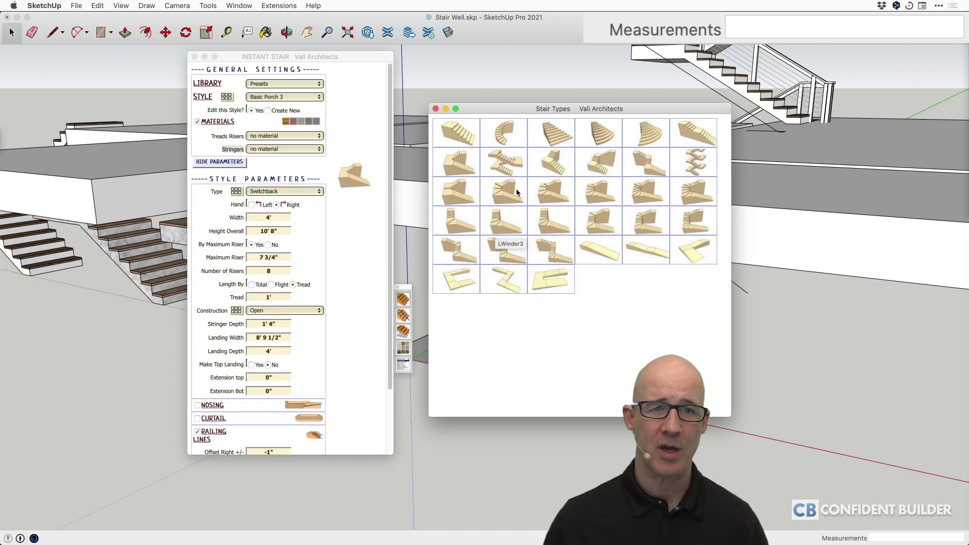
{"action": "left_click", "coordinate": [436, 109]}
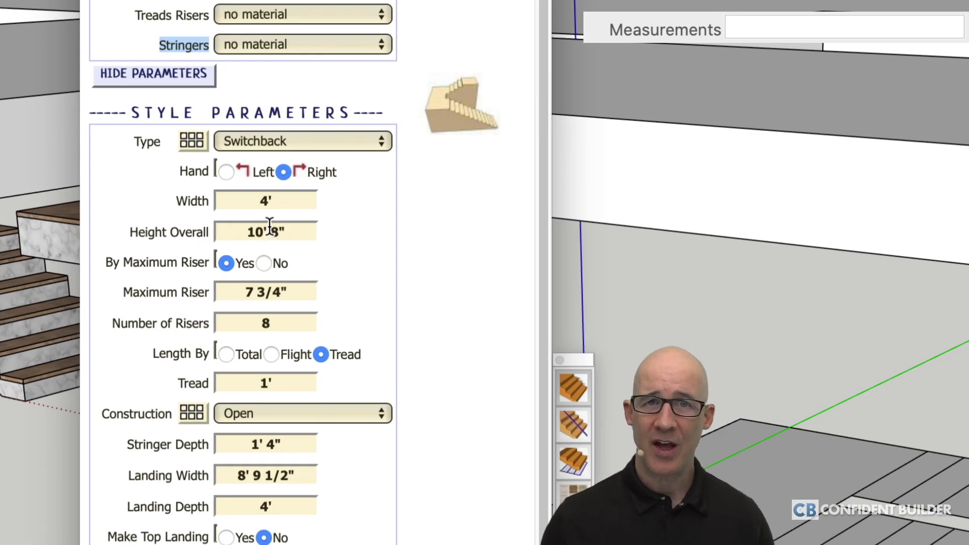
Go through the fields for stair width, overall height, maximum riser and number of risers without changing them
{"action": "left_click", "coordinate": [287, 201]}
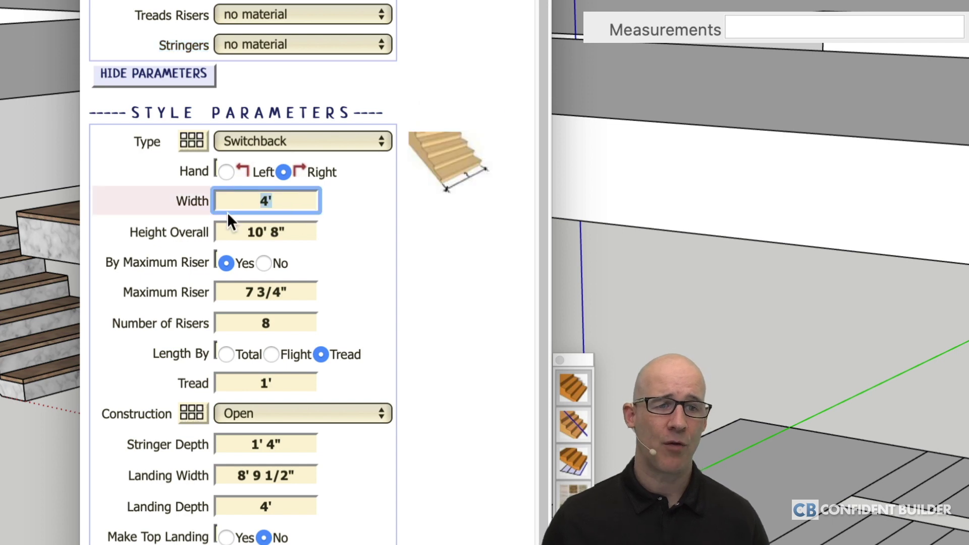
{"action": "left_click", "coordinate": [281, 233]}
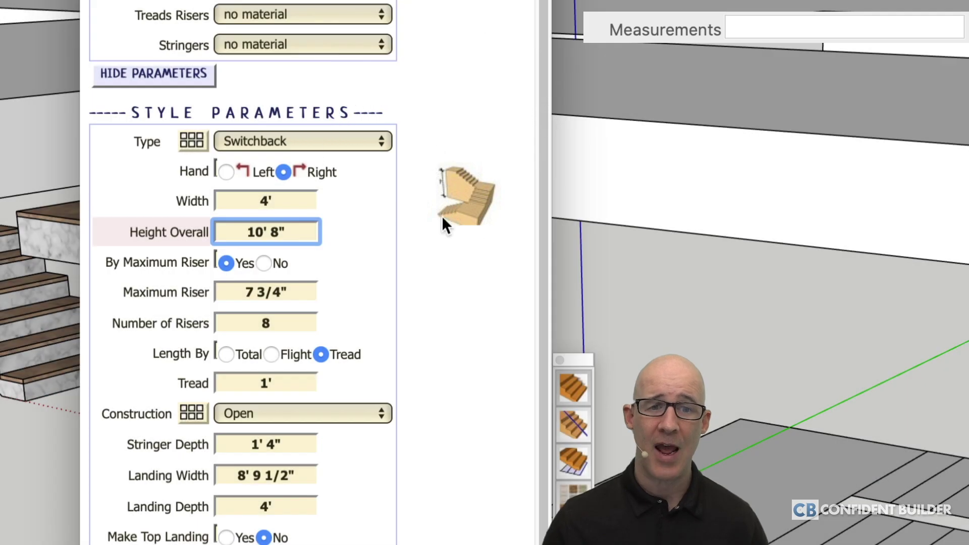
{"action": "left_click", "coordinate": [291, 292]}
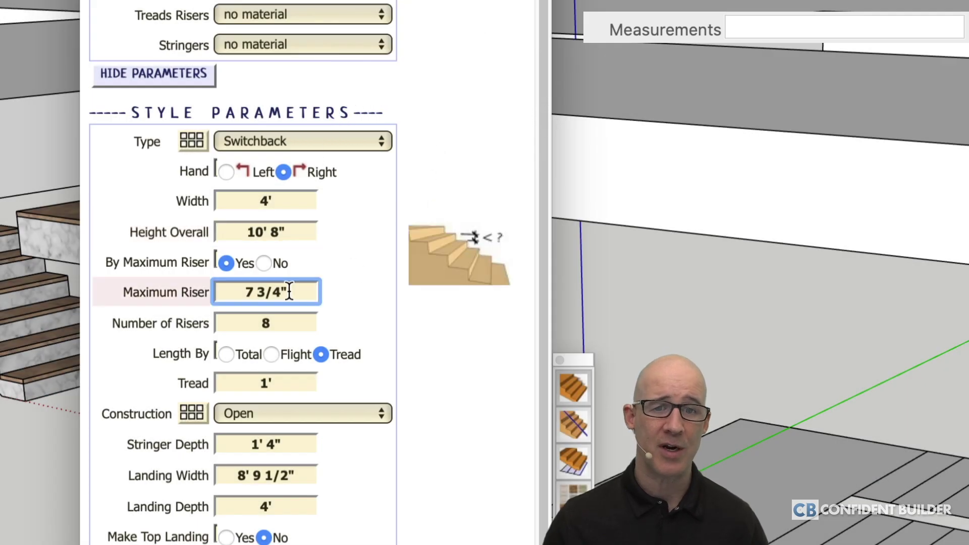
{"action": "left_click", "coordinate": [291, 324]}
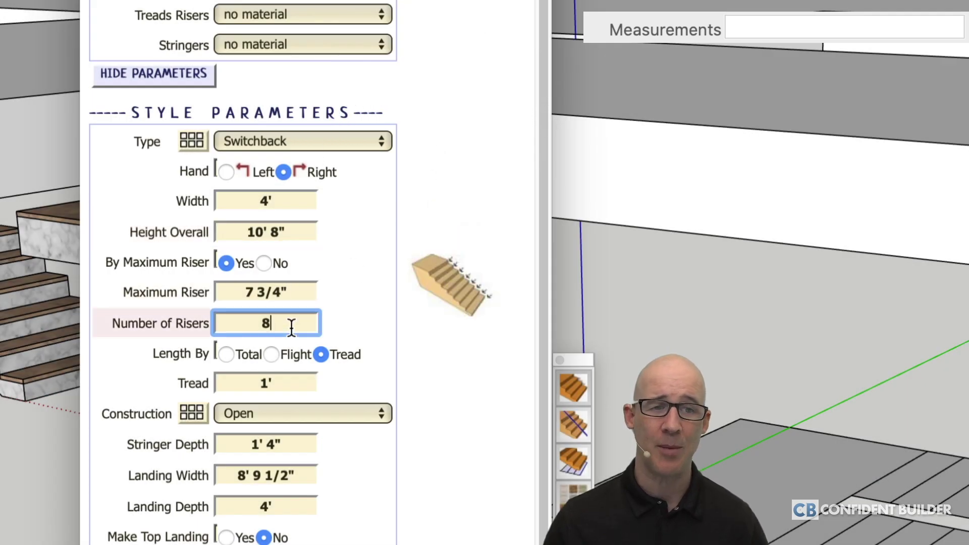
{"action": "left_click", "coordinate": [276, 201]}
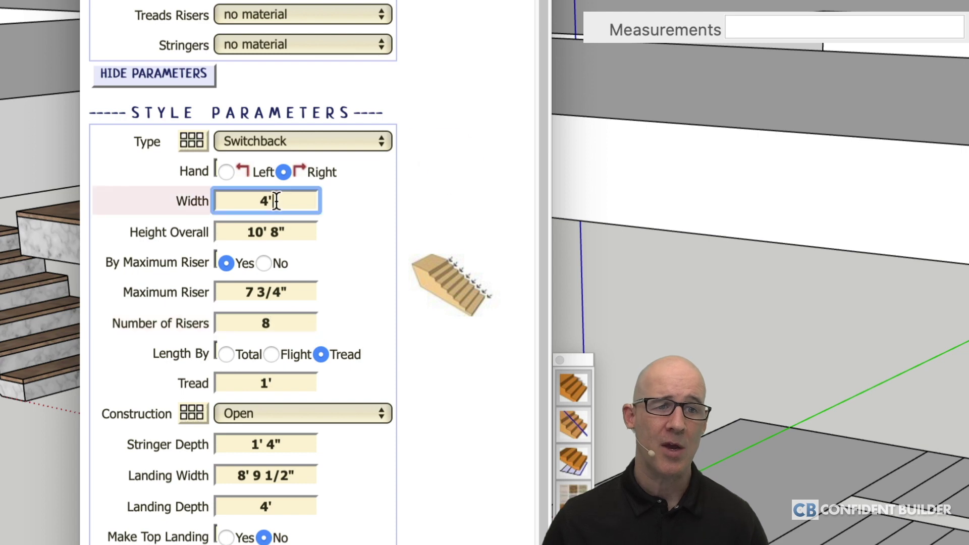
Try the Left hand option for the switchback stair and return it to Right
{"action": "left_click", "coordinate": [226, 171]}
{"action": "left_click", "coordinate": [284, 172]}
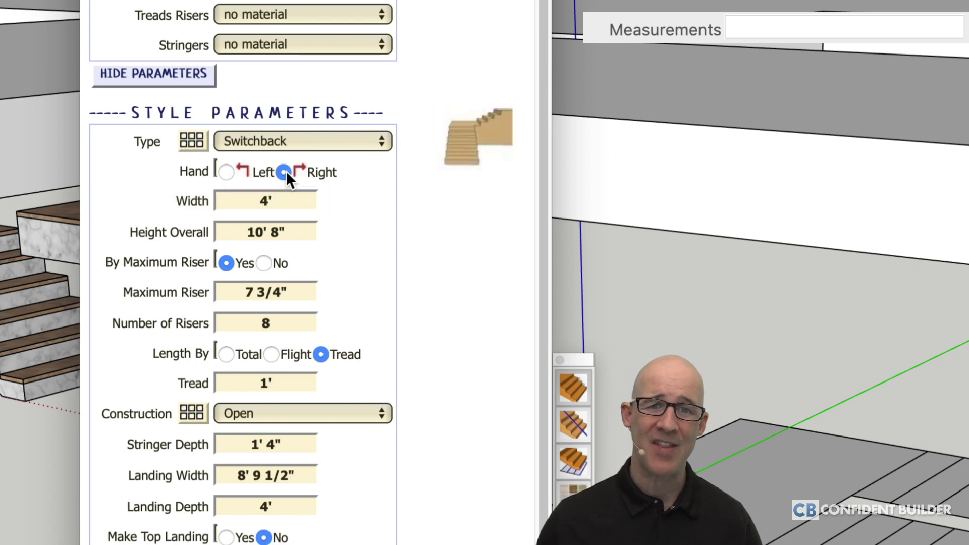
{"action": "left_click", "coordinate": [225, 172]}
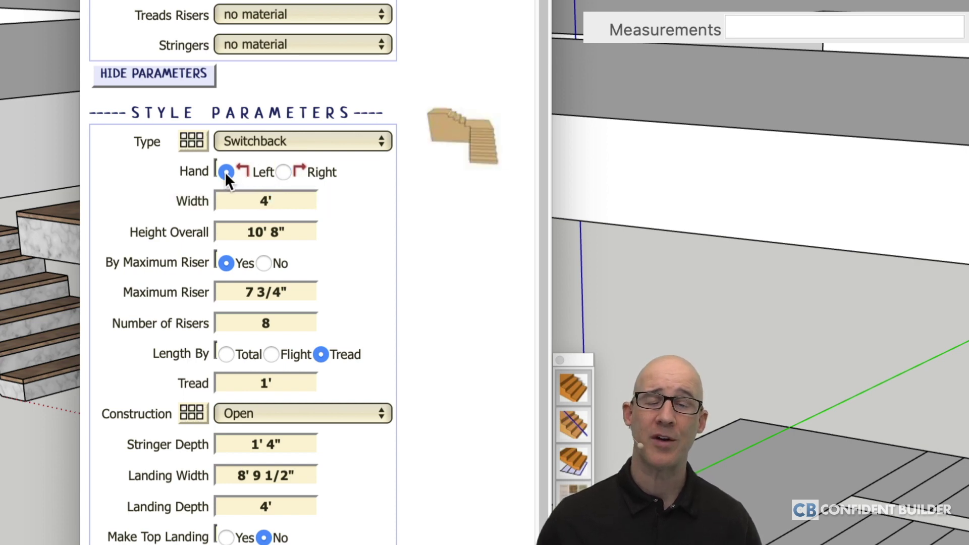
{"action": "left_click", "coordinate": [284, 172]}
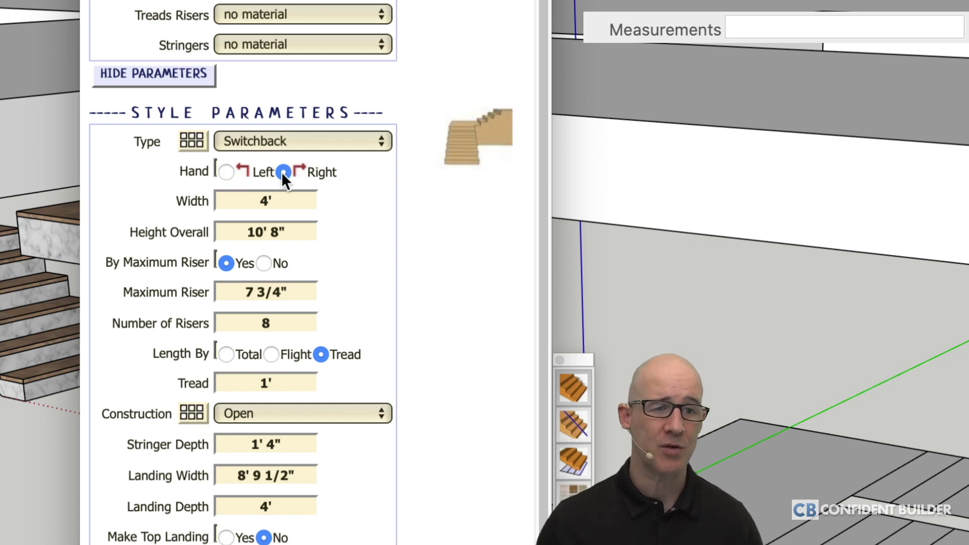
Review the stair's width, overall height and tread settings, keeping the maximum riser at 7 3/4"
{"action": "left_click", "coordinate": [290, 201]}
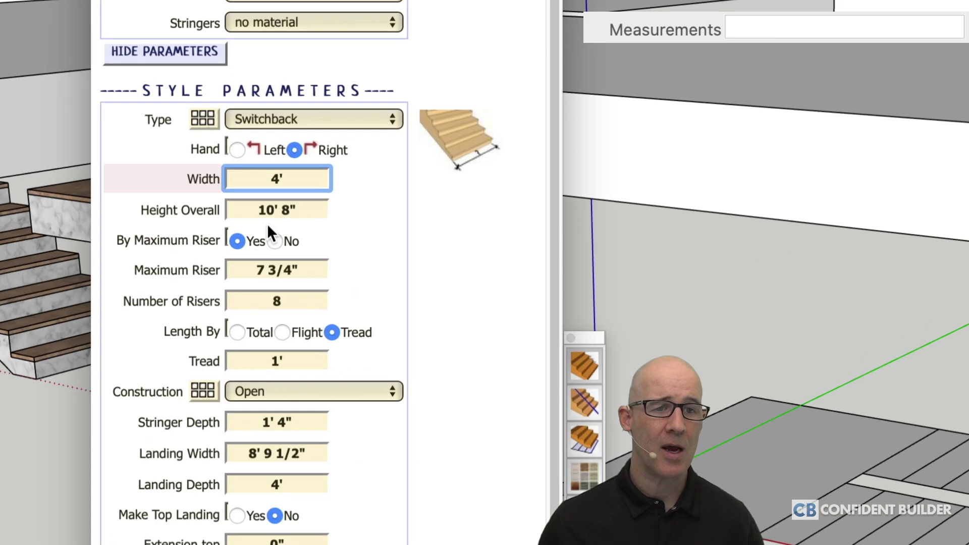
{"action": "left_click_drag", "start_coordinate": [298, 208], "coordinate": [247, 197]}
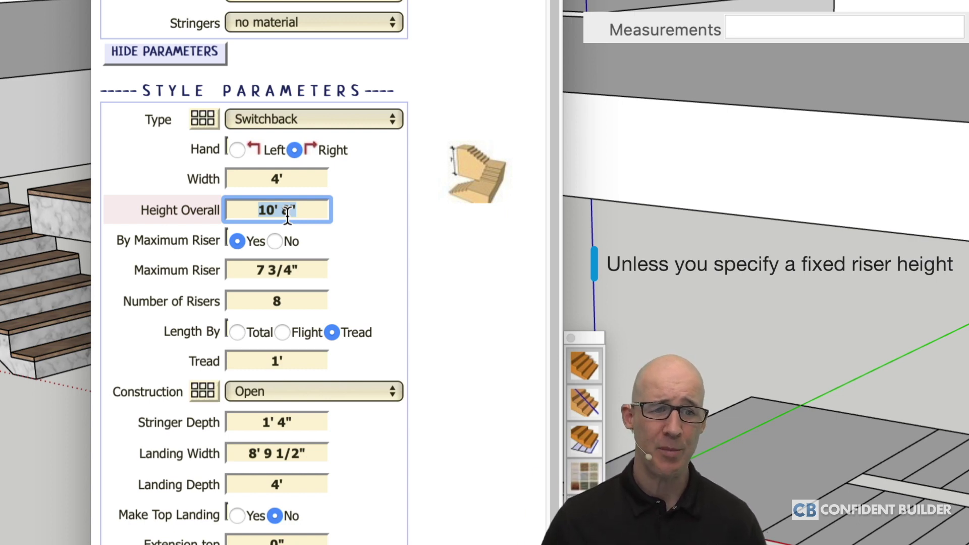
{"action": "left_click", "coordinate": [275, 270]}
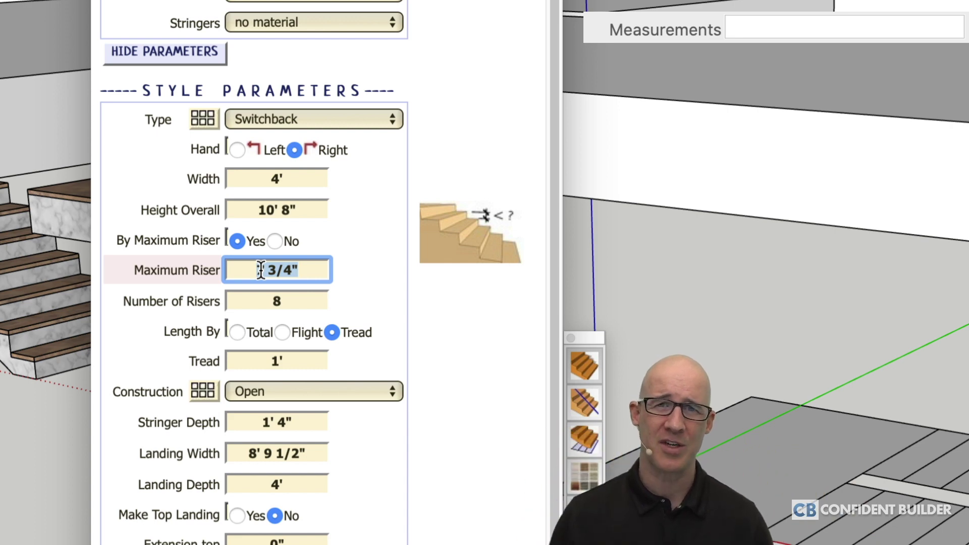
{"action": "type", "text": "7 3/4\""}
{"action": "key", "text": "Tab"}
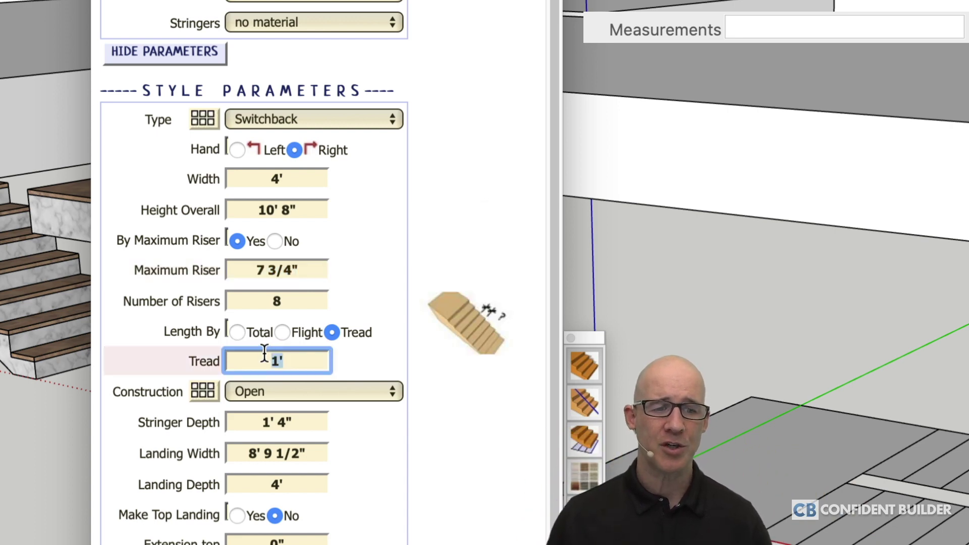
Try 15 as the number of risers and restore the value to 8
{"action": "left_click", "coordinate": [265, 298]}
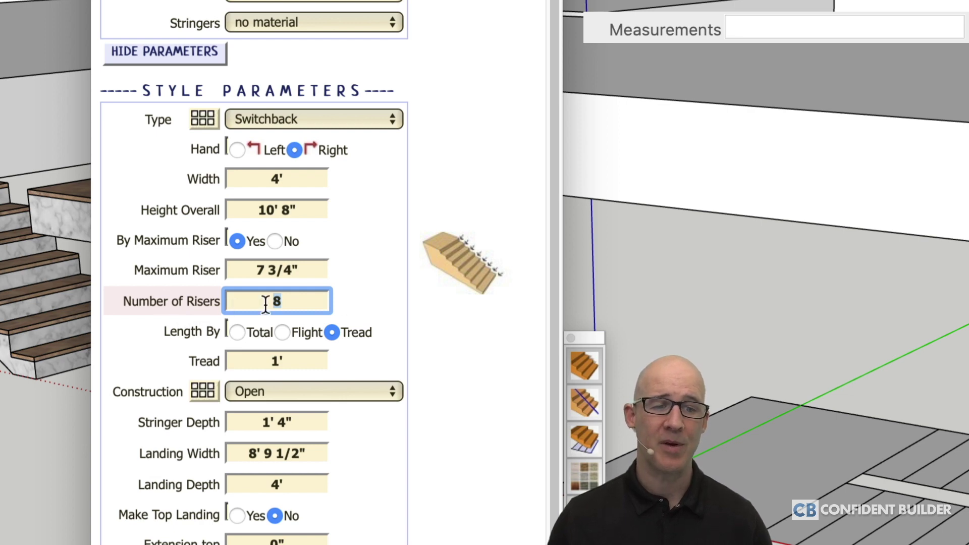
{"action": "type", "text": "15"}
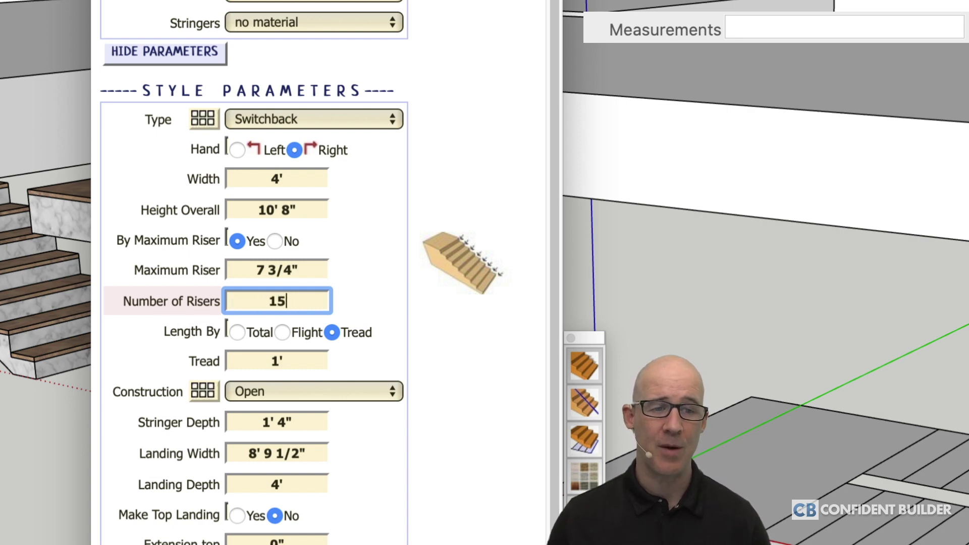
{"action": "key", "text": "BackSpace"}
{"action": "key", "text": "BackSpace"}
{"action": "type", "text": "8"}
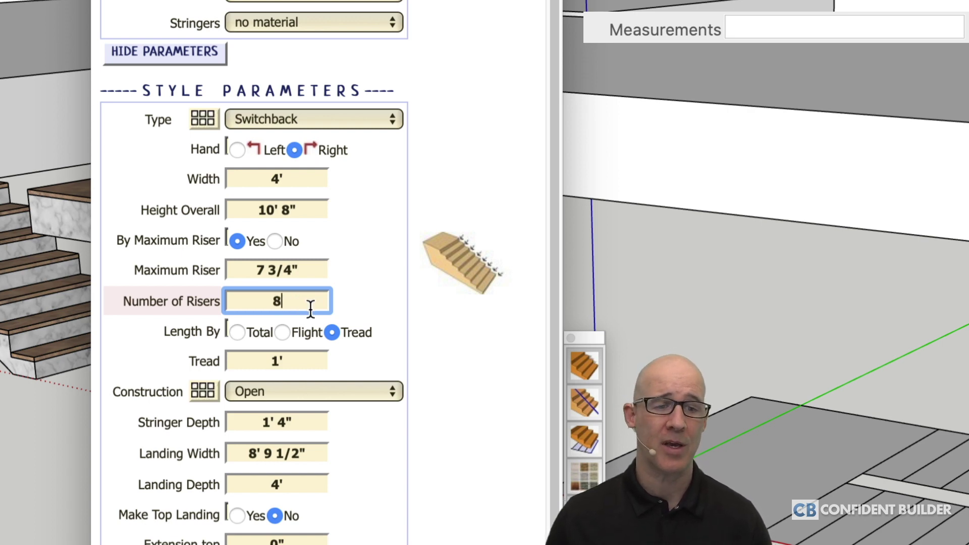
Compare the available construction types as thumbnails and keep Open as the stair's construction
{"action": "scroll", "coordinate": [310, 310], "scroll_direction": "down", "scroll_amount": 2}
{"action": "scroll", "coordinate": [310, 309], "scroll_direction": "down", "scroll_amount": 3}
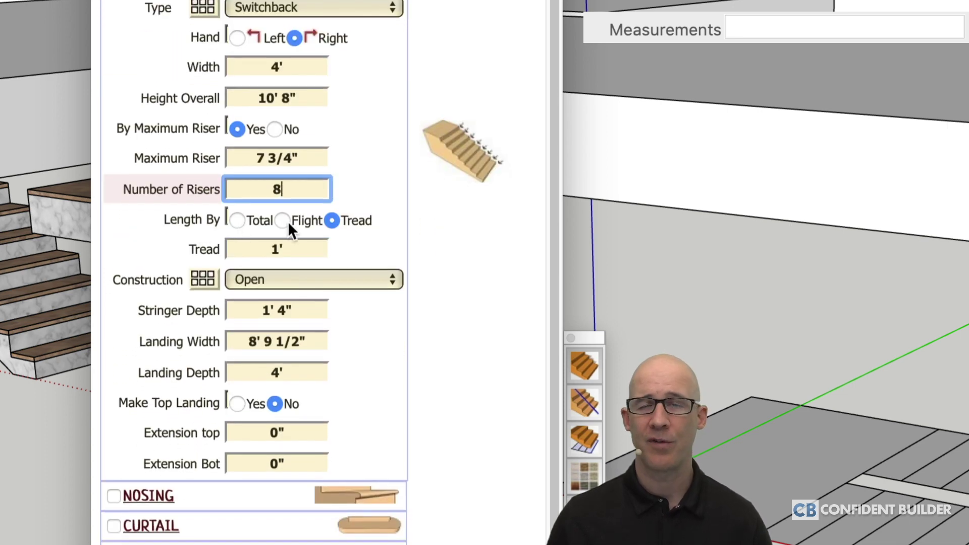
{"action": "scroll", "coordinate": [335, 232], "scroll_direction": "down", "scroll_amount": 3}
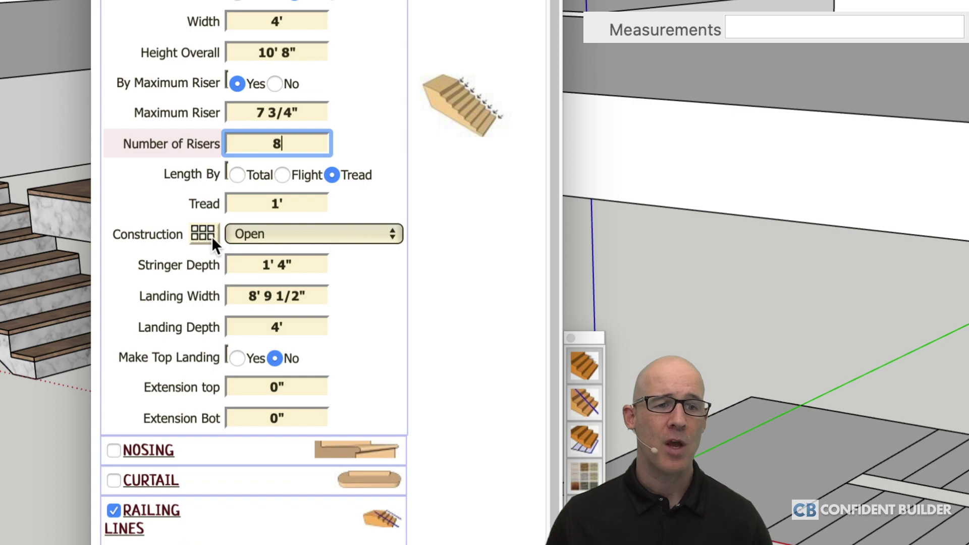
{"action": "left_click", "coordinate": [206, 235]}
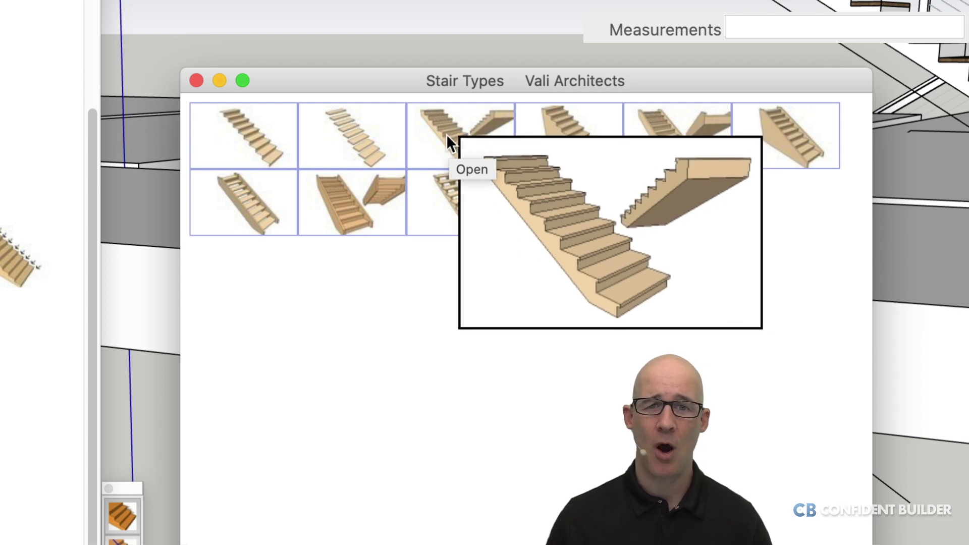
{"action": "left_click", "coordinate": [446, 134]}
{"action": "left_click", "coordinate": [197, 82]}
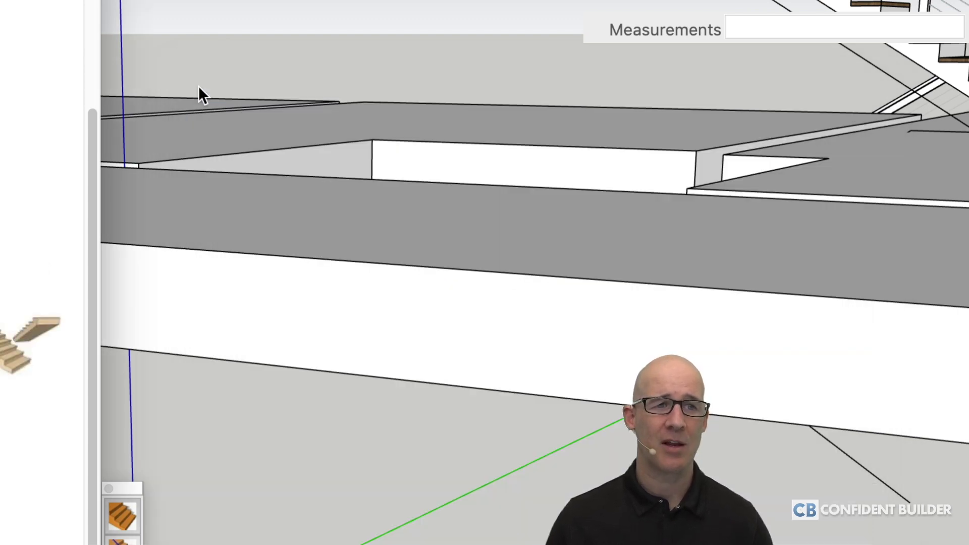
{"action": "scroll", "coordinate": [292, 277], "scroll_direction": "down", "scroll_amount": 1}
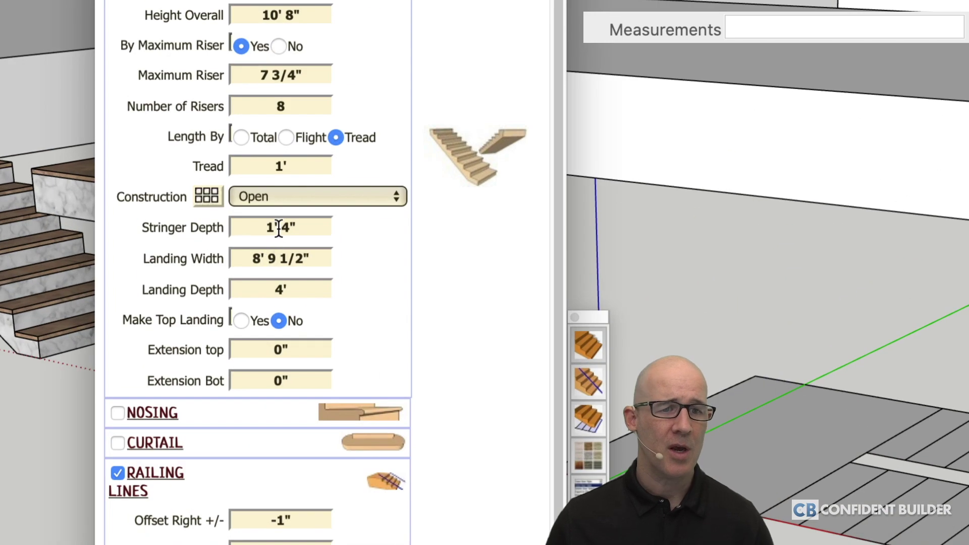
Review the stringer depth, landing width and landing depth settings, leaving their values as they are
{"action": "left_click", "coordinate": [279, 228]}
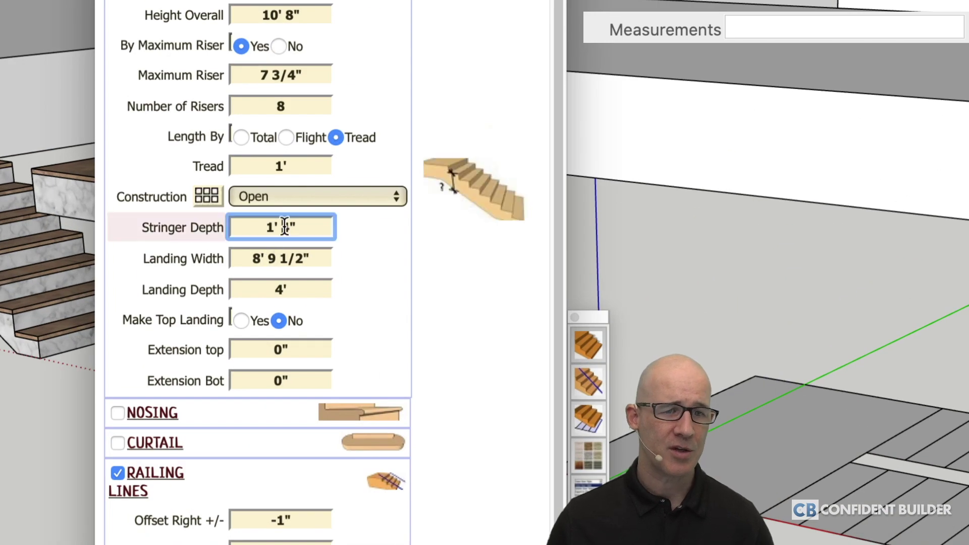
{"action": "left_click_drag", "start_coordinate": [282, 228], "coordinate": [300, 227]}
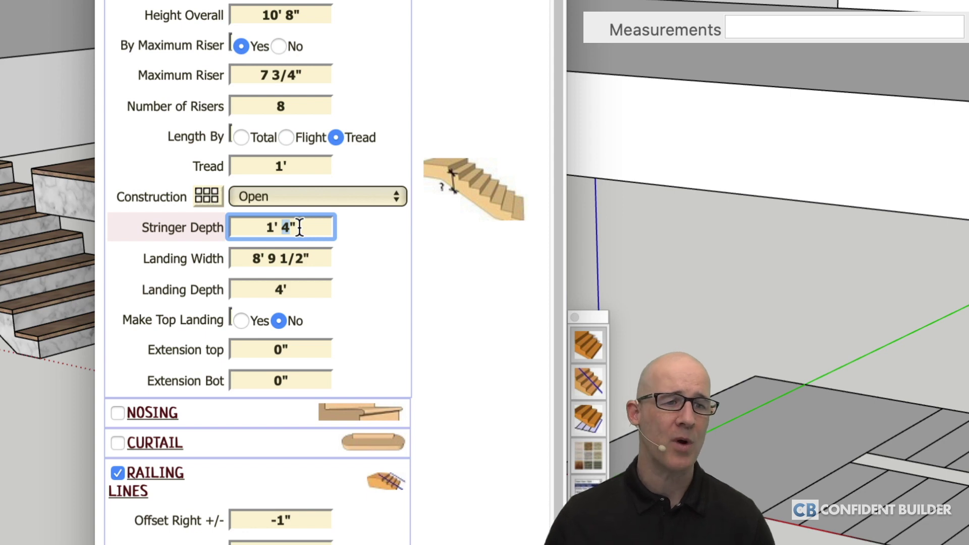
{"action": "left_click", "coordinate": [314, 258]}
{"action": "left_click_drag", "start_coordinate": [261, 258], "coordinate": [293, 290]}
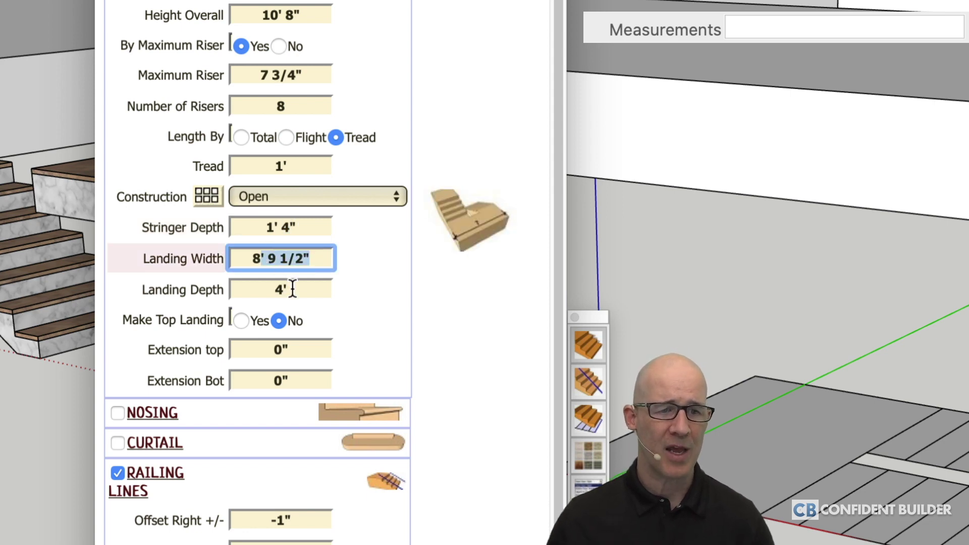
{"action": "left_click", "coordinate": [292, 290]}
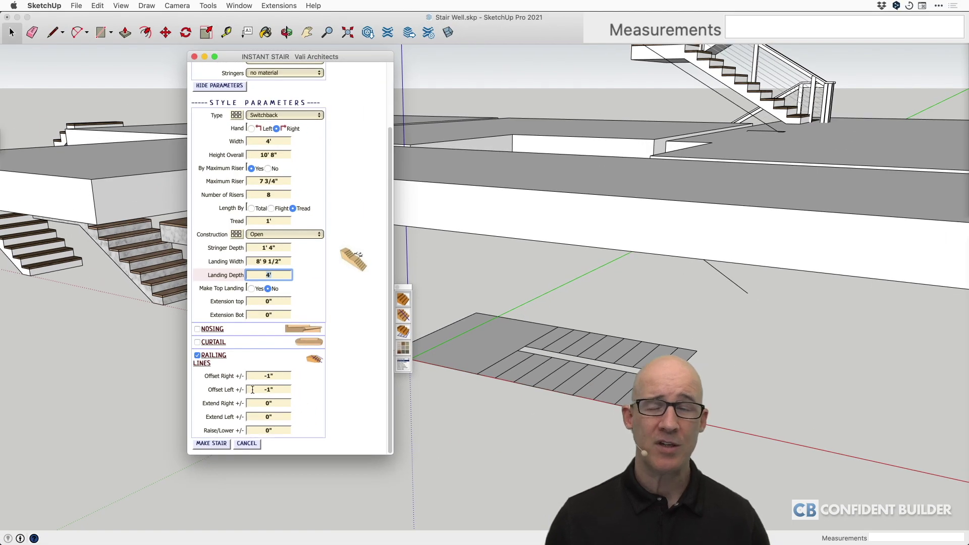
Generate the switchback stair and place it on the floor-level stair plan, at the front corner where the landing meets the first tread line
{"action": "left_click", "coordinate": [187, 457]}
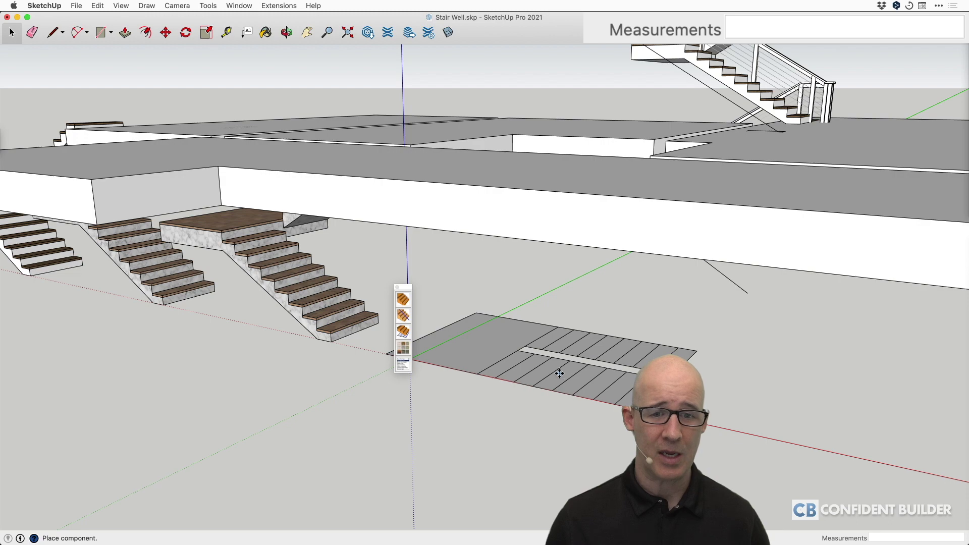
{"action": "left_click", "coordinate": [480, 373]}
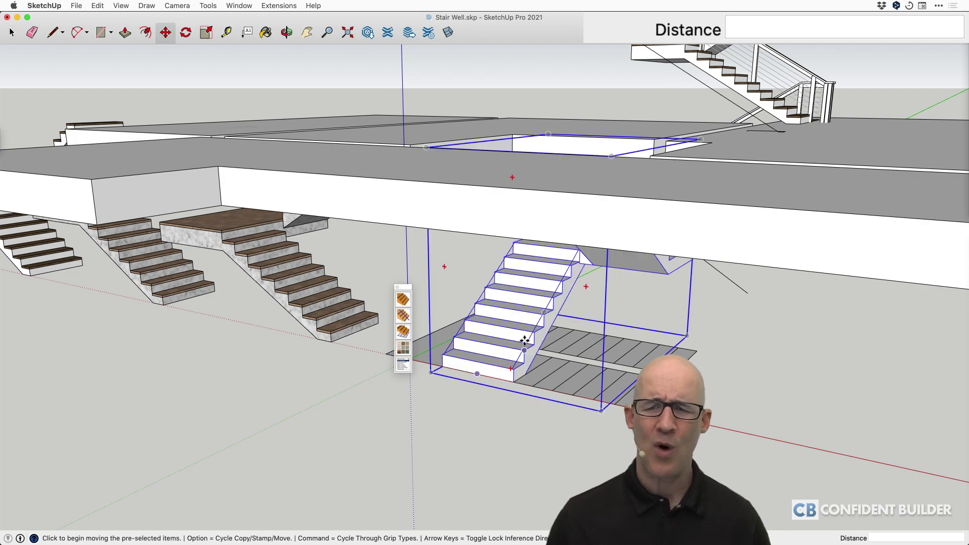
{"action": "scroll", "coordinate": [525, 321], "scroll_direction": "up", "scroll_amount": 2}
{"action": "scroll", "coordinate": [525, 320], "scroll_direction": "up", "scroll_amount": 3}
{"action": "middle_click_drag", "start_coordinate": [493, 361], "coordinate": [559, 367]}
{"action": "middle_click_drag", "start_coordinate": [565, 303], "coordinate": [573, 256]}
{"action": "key", "text": "m"}
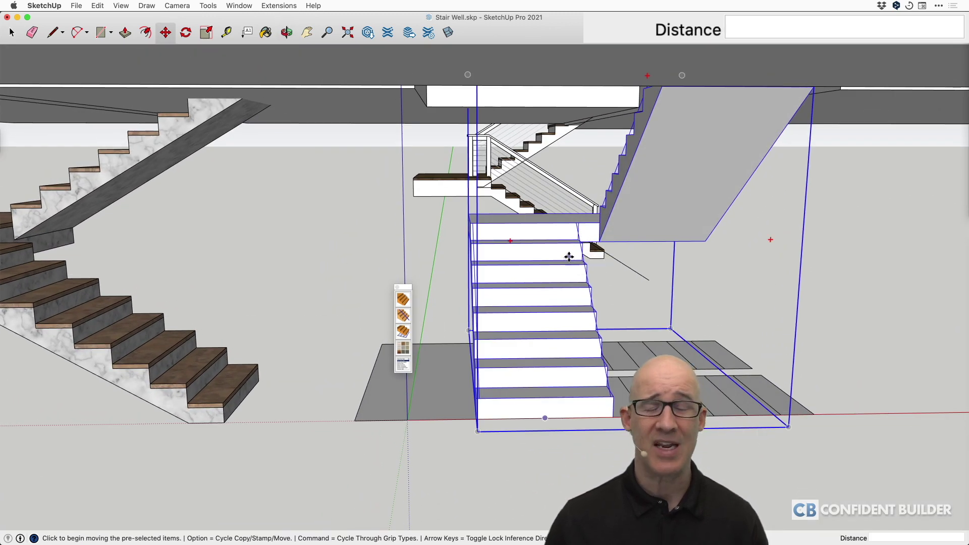
Open the new stair component, move the lower flight's right-hand railing line 1" outward, and leave the component
{"action": "key", "text": "space"}
{"action": "double_click", "coordinate": [566, 294]}
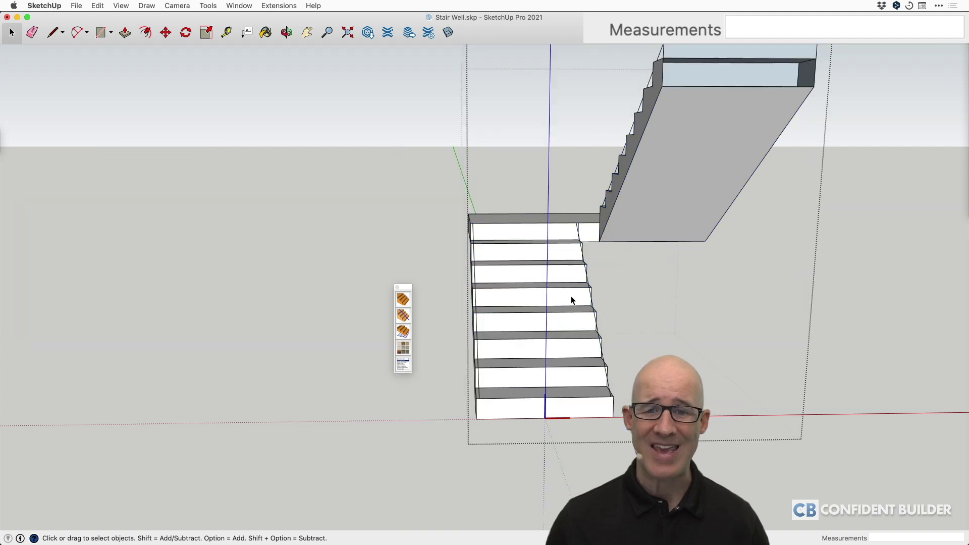
{"action": "scroll", "coordinate": [573, 299], "scroll_direction": "up", "scroll_amount": 5}
{"action": "middle_click_drag", "start_coordinate": [601, 311], "coordinate": [444, 308]}
{"action": "left_click", "coordinate": [608, 314]}
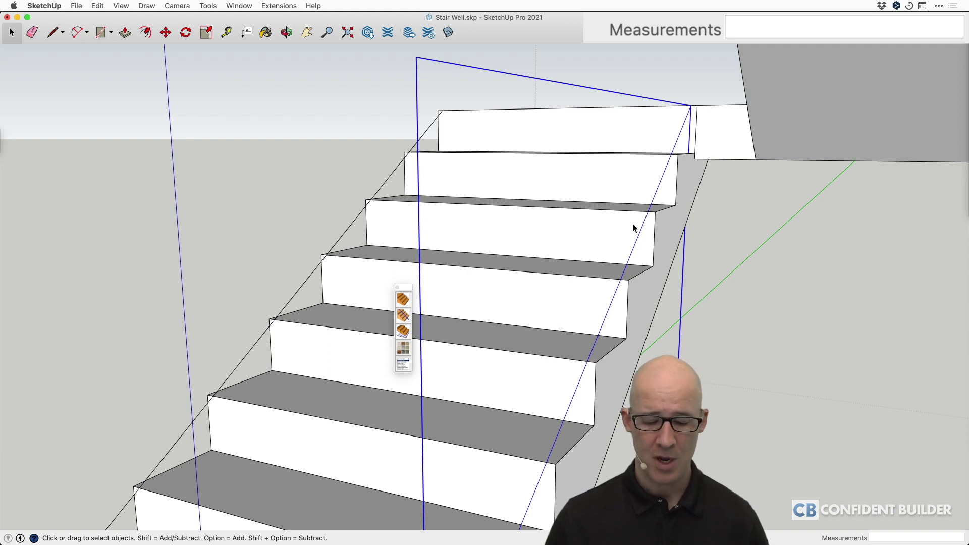
{"action": "key", "text": "m"}
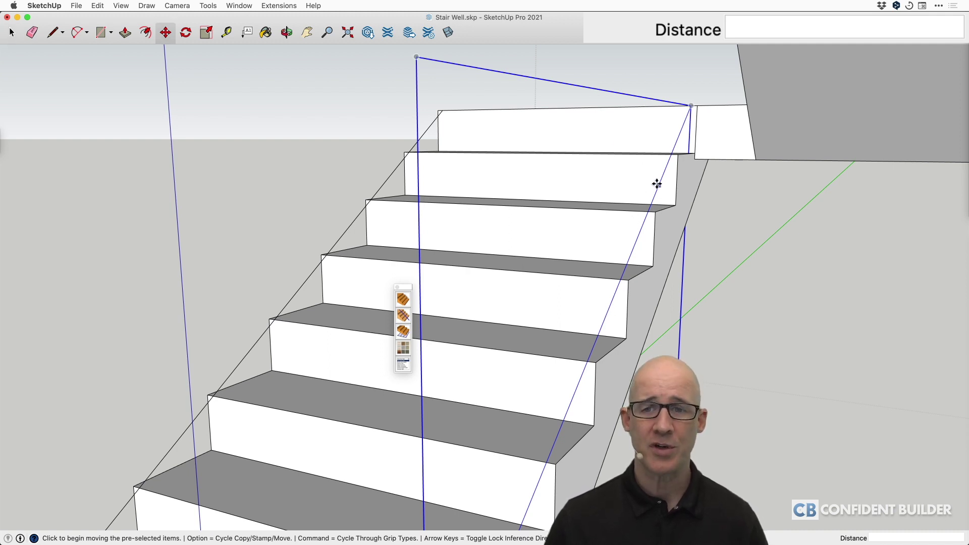
{"action": "left_click", "coordinate": [691, 106]}
{"action": "left_click", "coordinate": [696, 105]}
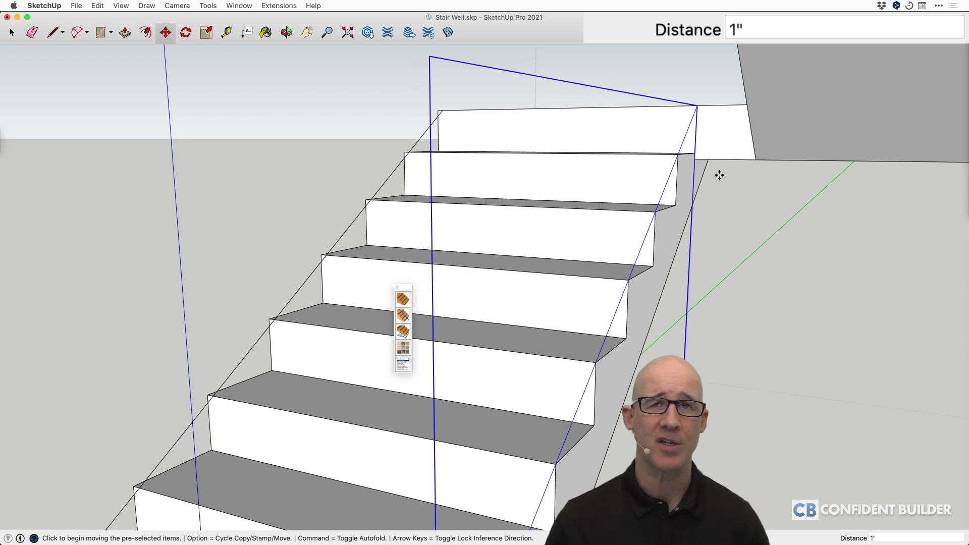
{"action": "middle_click_drag", "start_coordinate": [651, 115], "coordinate": [754, 175]}
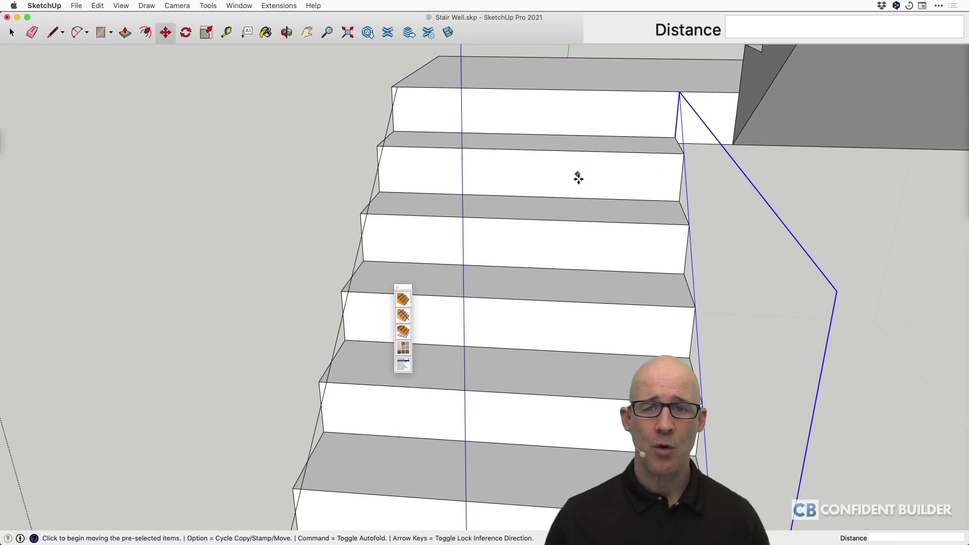
{"action": "scroll", "coordinate": [583, 211], "scroll_direction": "down", "scroll_amount": 3}
{"action": "scroll", "coordinate": [583, 211], "scroll_direction": "down", "scroll_amount": 5}
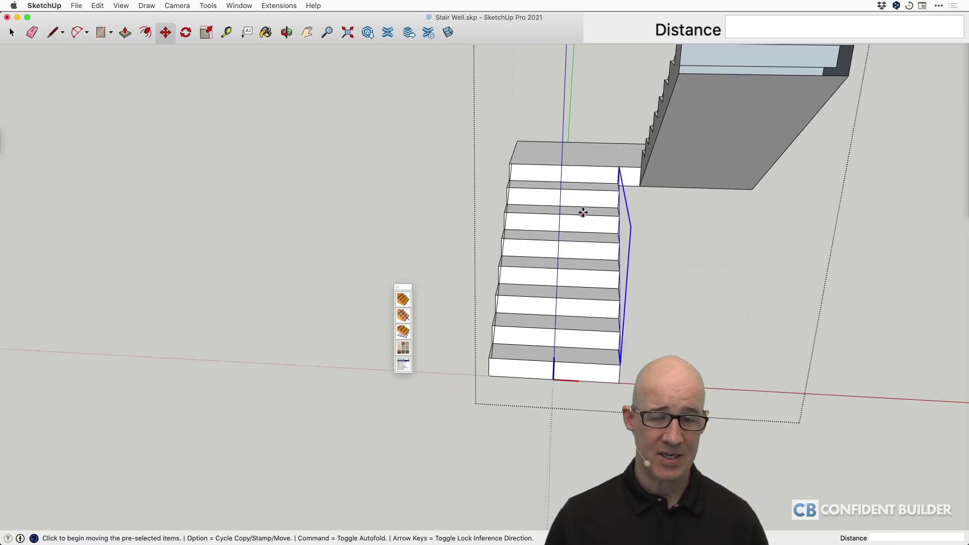
{"action": "key", "text": "space"}
{"action": "middle_click_drag", "start_coordinate": [558, 220], "coordinate": [501, 232]}
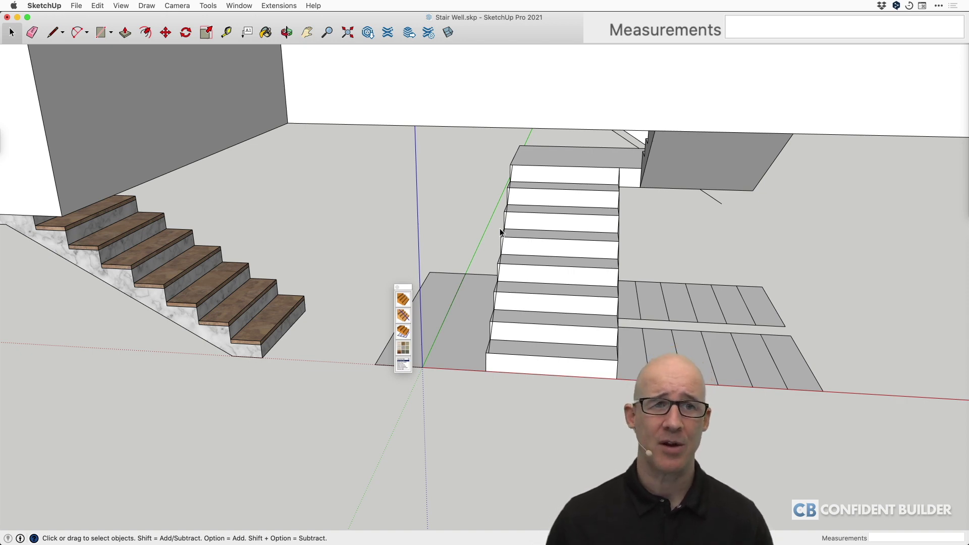
Search the Extension Warehouse for "maj stair" and open the page of the MAJ Stair extension
{"action": "left_click", "coordinate": [263, 6]}
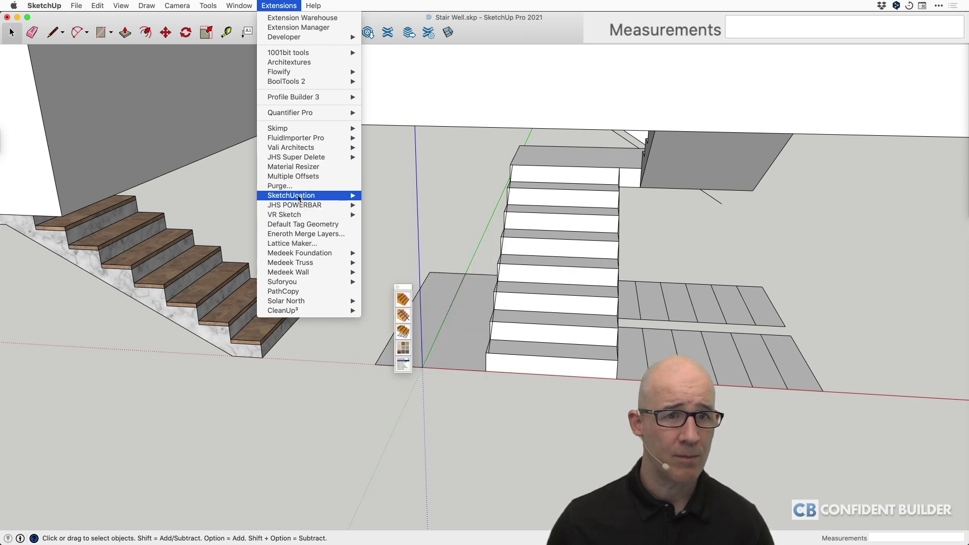
{"action": "left_click", "coordinate": [441, 197]}
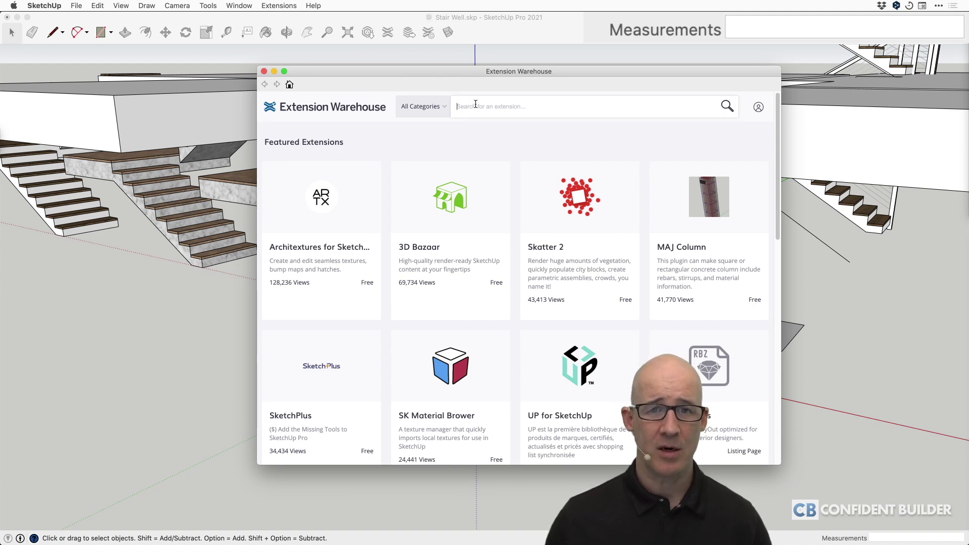
{"action": "left_click", "coordinate": [476, 104]}
{"action": "type", "text": "maj"}
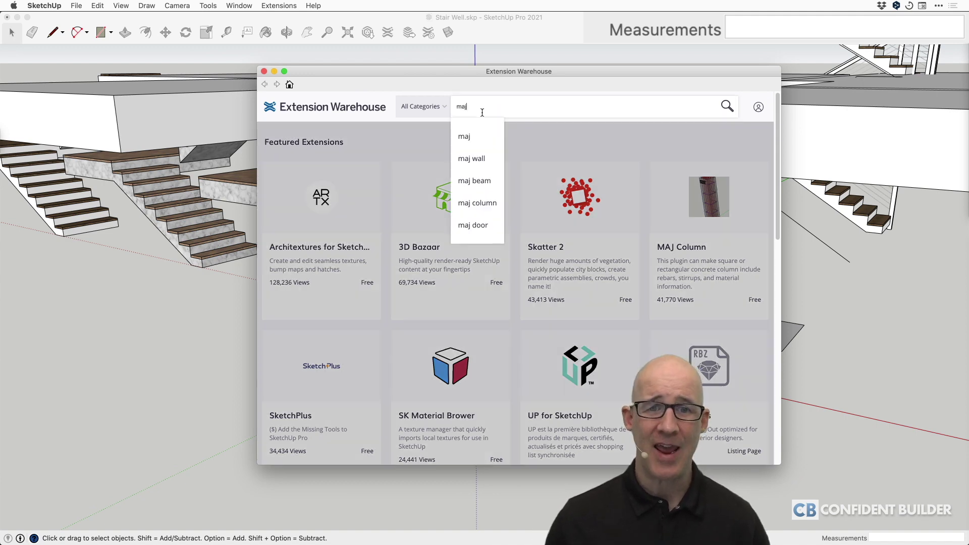
{"action": "type", "text": " sta"}
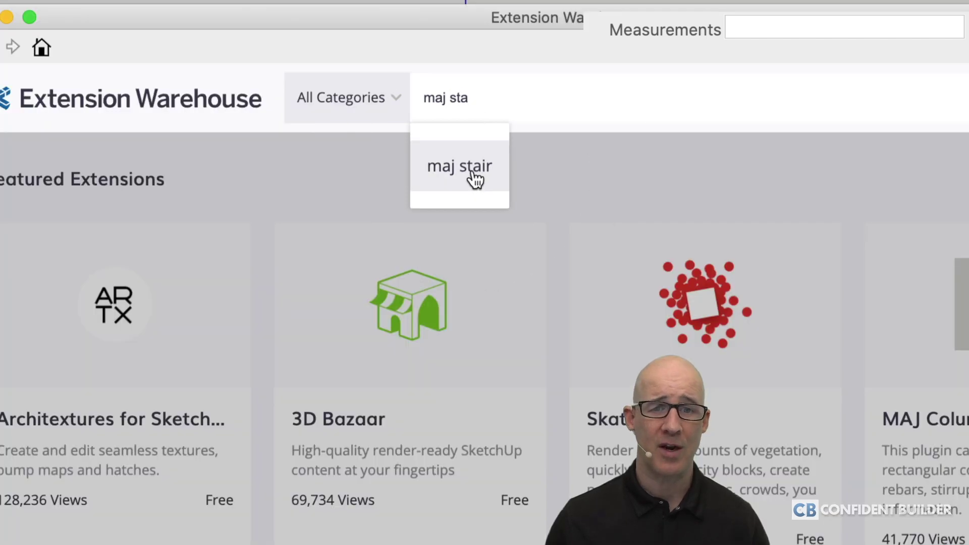
{"action": "left_click", "coordinate": [476, 180]}
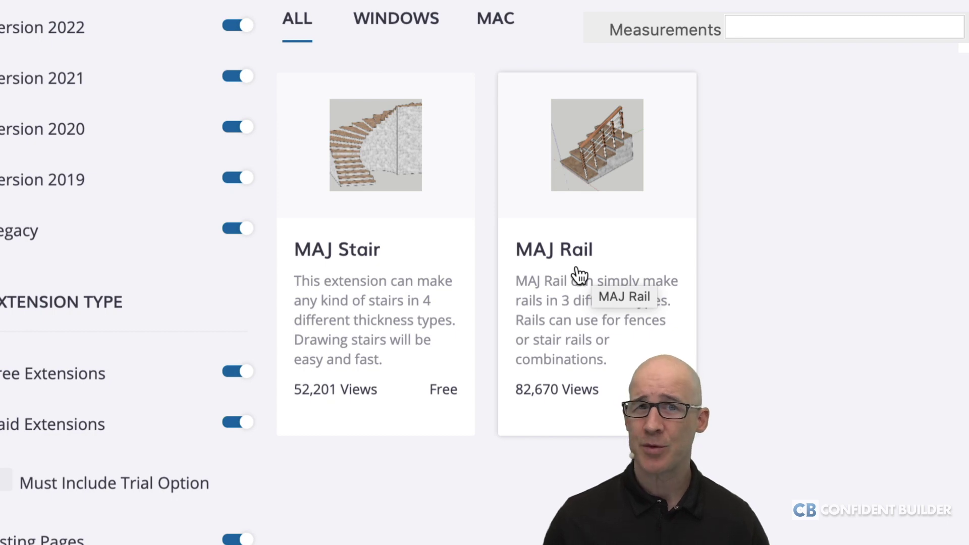
{"action": "left_click", "coordinate": [414, 284]}
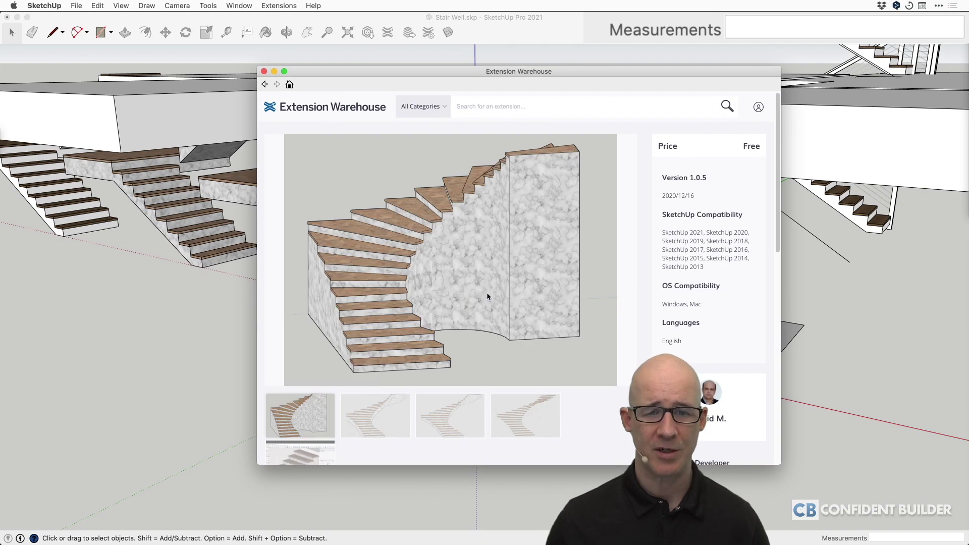
Install the MAJ Stair extension from its page and close the Extension Warehouse
{"action": "scroll", "coordinate": [489, 297], "scroll_direction": "down", "scroll_amount": 10}
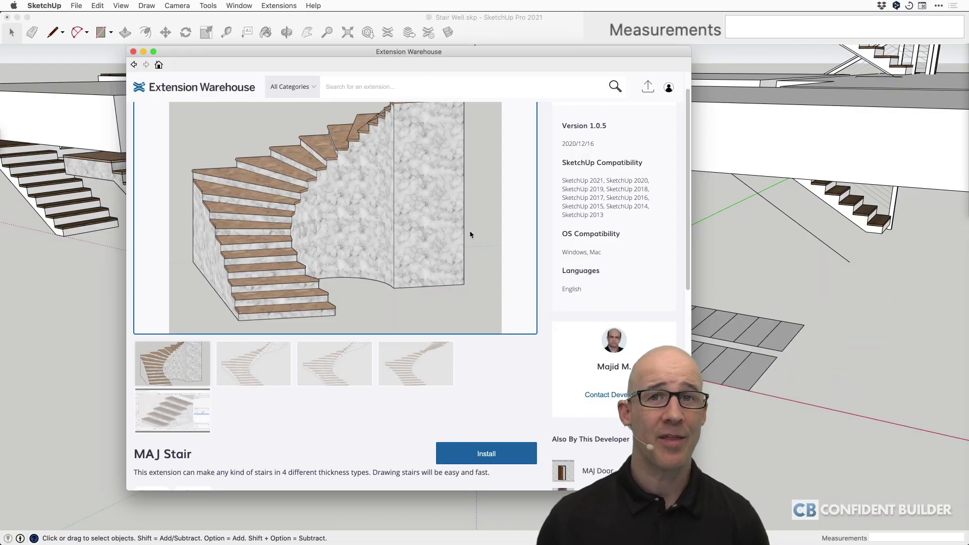
{"action": "scroll", "coordinate": [496, 379], "scroll_direction": "down", "scroll_amount": 1}
{"action": "scroll", "coordinate": [495, 376], "scroll_direction": "down", "scroll_amount": 3}
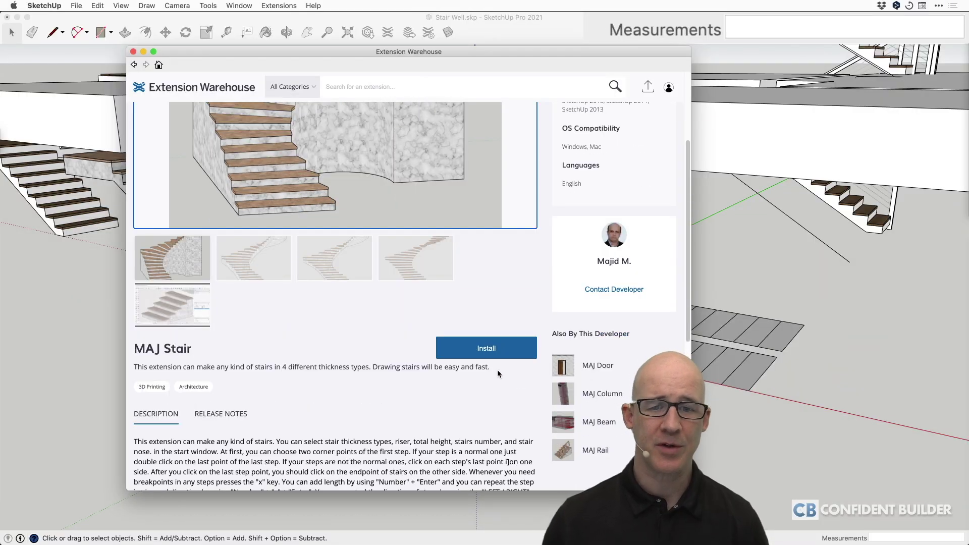
{"action": "left_click", "coordinate": [479, 351]}
{"action": "left_click", "coordinate": [560, 200]}
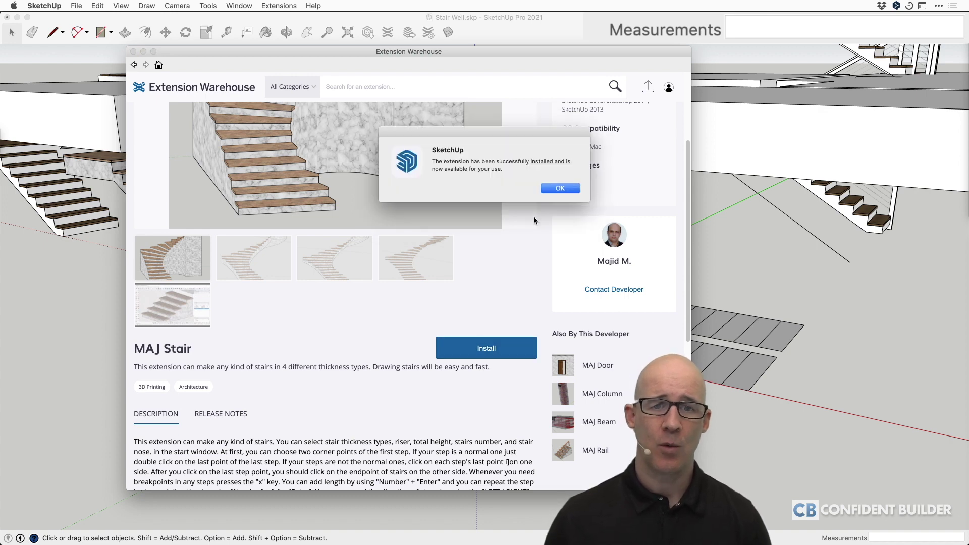
{"action": "left_click", "coordinate": [559, 189]}
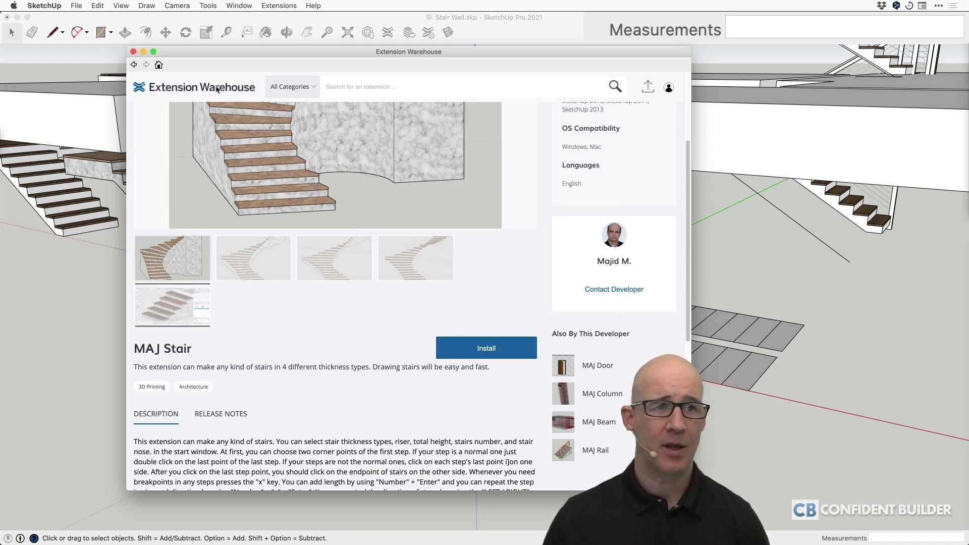
{"action": "left_click", "coordinate": [133, 52]}
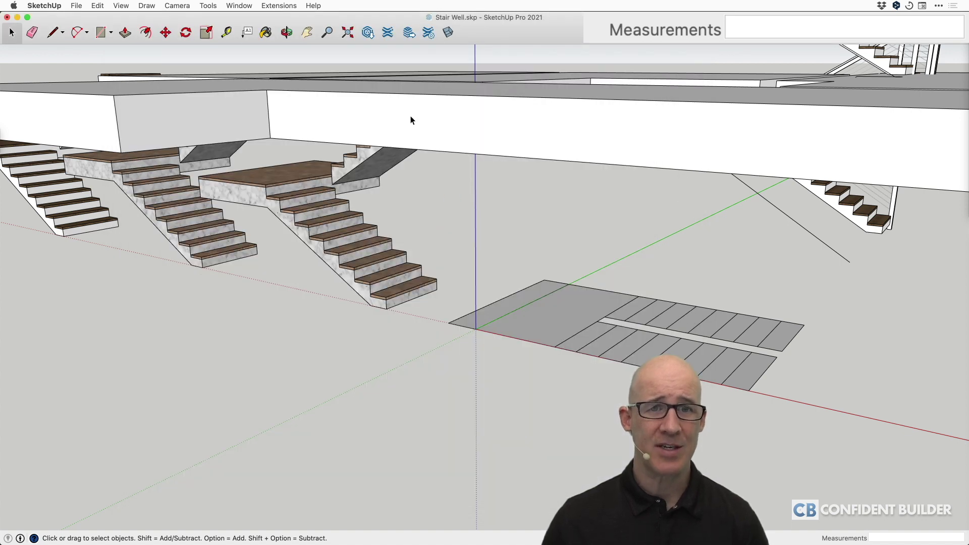
Delete the upper and lower floor slabs surrounding the stairwell, leaving the stairs and the floor-level stair plans
{"action": "left_click", "coordinate": [276, 6]}
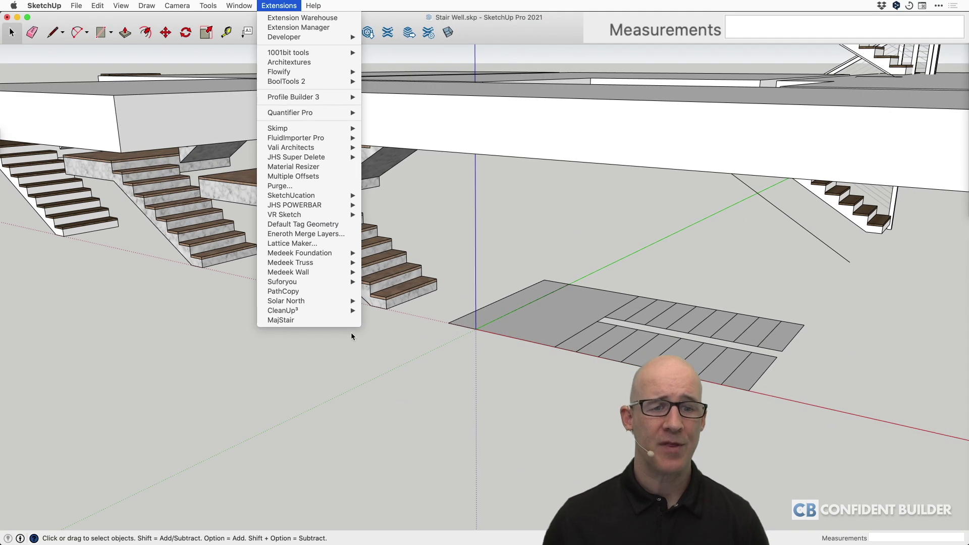
{"action": "left_click", "coordinate": [476, 354]}
{"action": "middle_click_drag", "start_coordinate": [582, 320], "coordinate": [570, 239]}
{"action": "key", "text": "space"}
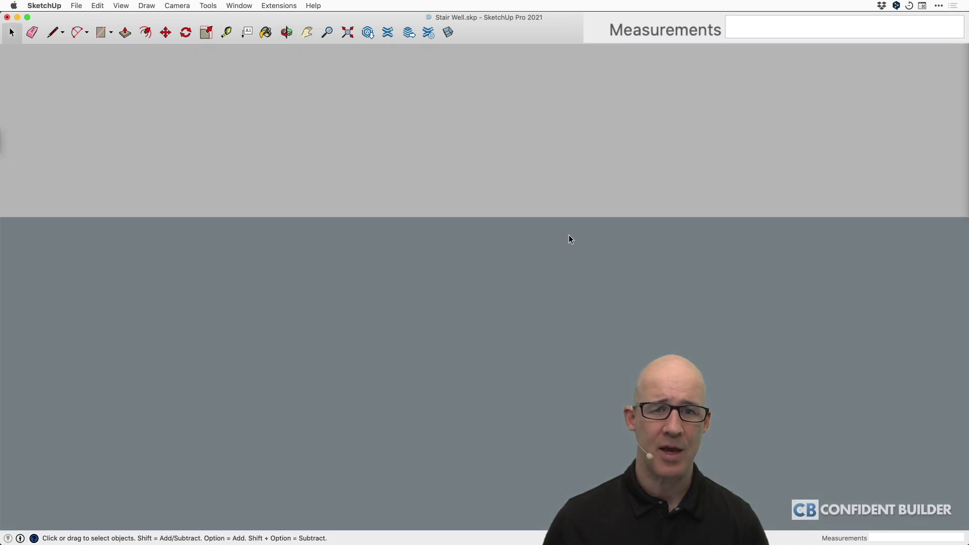
{"action": "key", "text": "shift+z"}
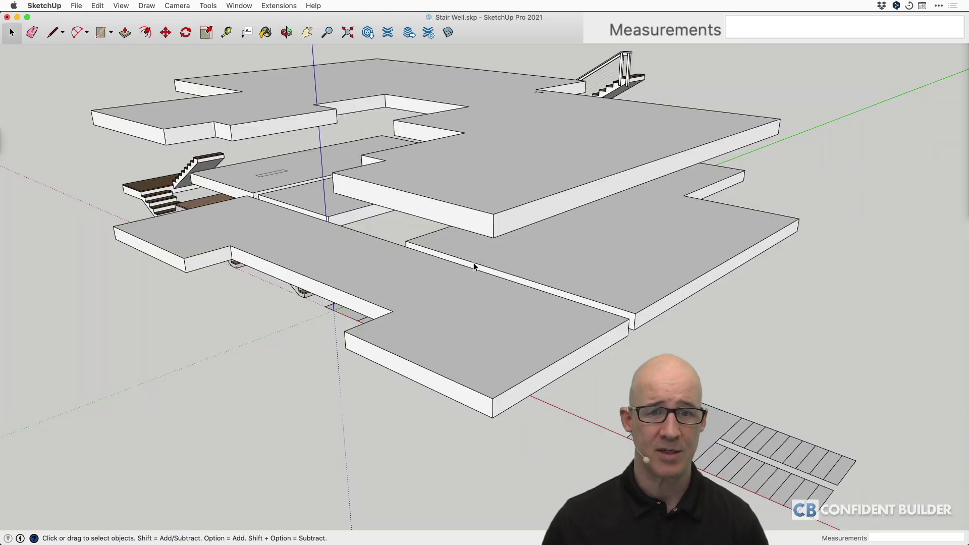
{"action": "left_click", "coordinate": [495, 301]}
{"action": "left_click", "coordinate": [502, 212], "text": "shift"}
{"action": "key", "text": "Delete"}
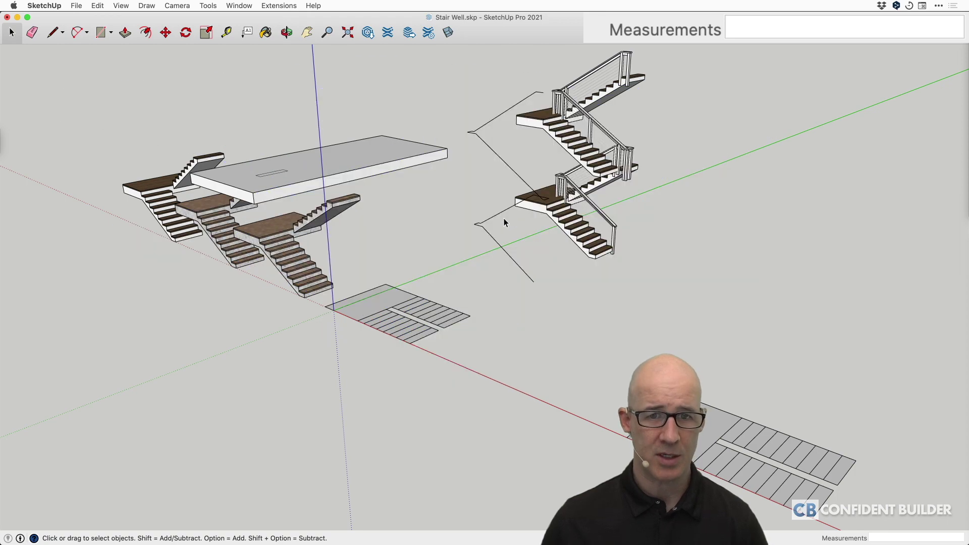
Examine the floor-level stair plan at the origin and open the nearest wood-and-marble stair component beside it
{"action": "scroll", "coordinate": [413, 302], "scroll_direction": "up", "scroll_amount": 5}
{"action": "middle_click_drag", "start_coordinate": [414, 302], "coordinate": [304, 345]}
{"action": "scroll", "coordinate": [371, 280], "scroll_direction": "up", "scroll_amount": 3}
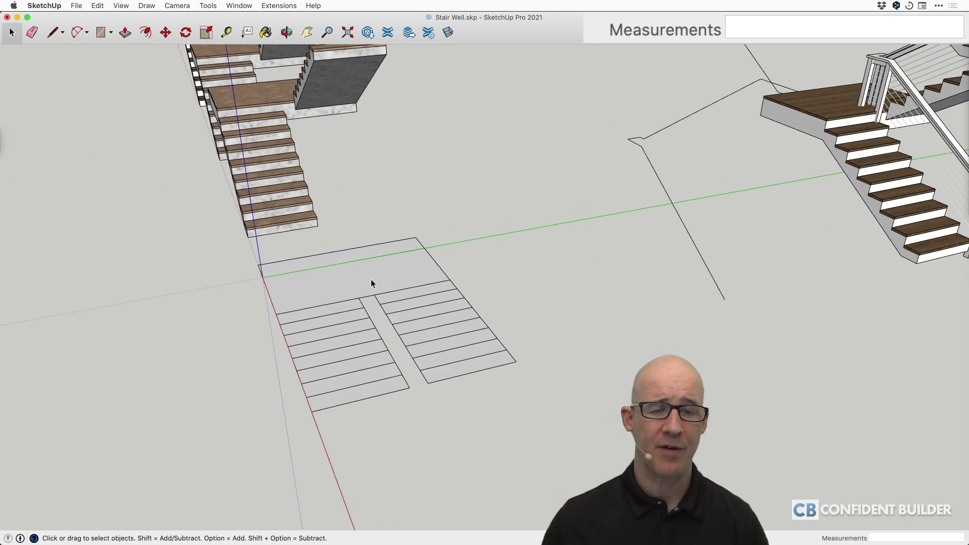
{"action": "middle_click_drag", "start_coordinate": [371, 280], "coordinate": [447, 227], "text": "shift"}
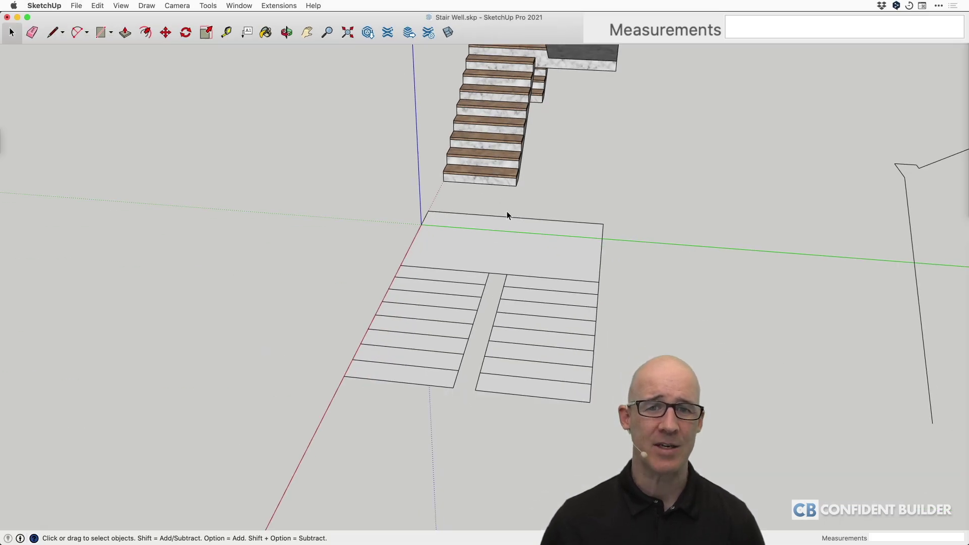
{"action": "middle_click_drag", "start_coordinate": [479, 181], "coordinate": [626, 185]}
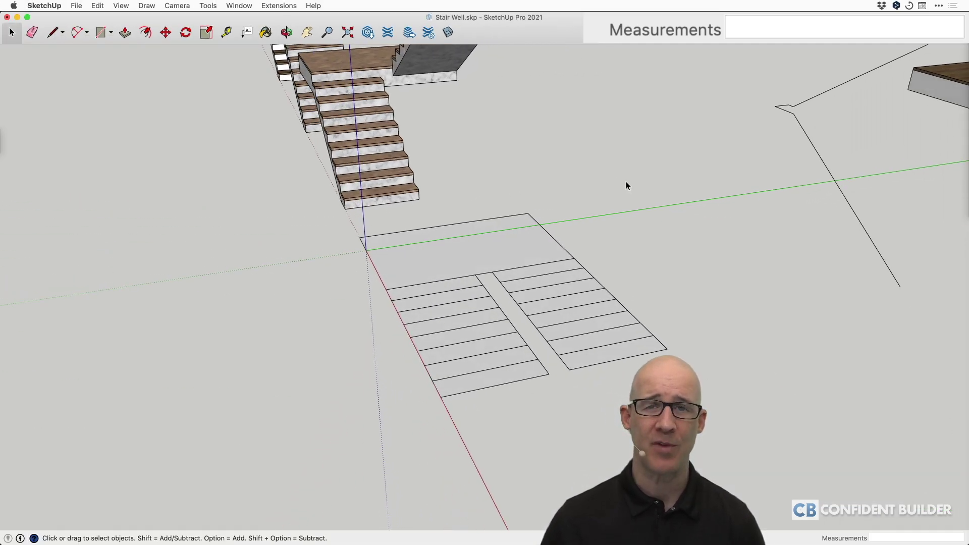
{"action": "mouse_move", "coordinate": [488, 174]}
{"action": "middle_mouse_down"}
{"action": "mouse_move", "coordinate": [426, 165]}
{"action": "mouse_move", "coordinate": [443, 190]}
{"action": "mouse_move", "coordinate": [464, 192]}
{"action": "middle_mouse_up"}
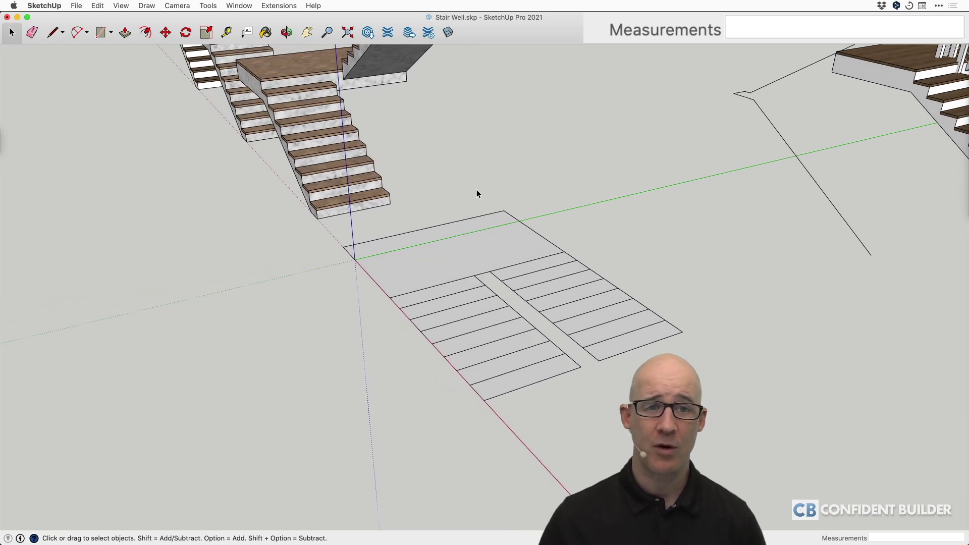
{"action": "double_click", "coordinate": [314, 135]}
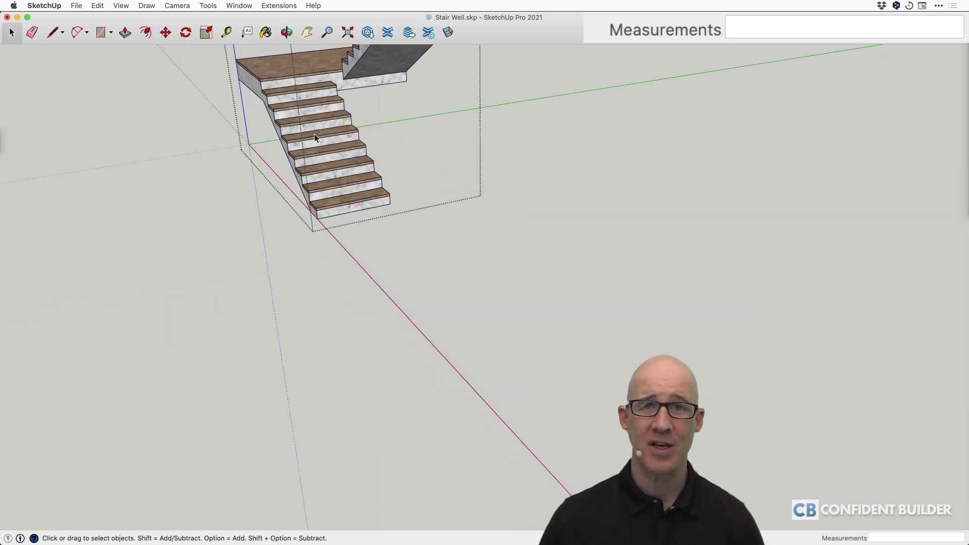
{"action": "key", "text": "shift+z"}
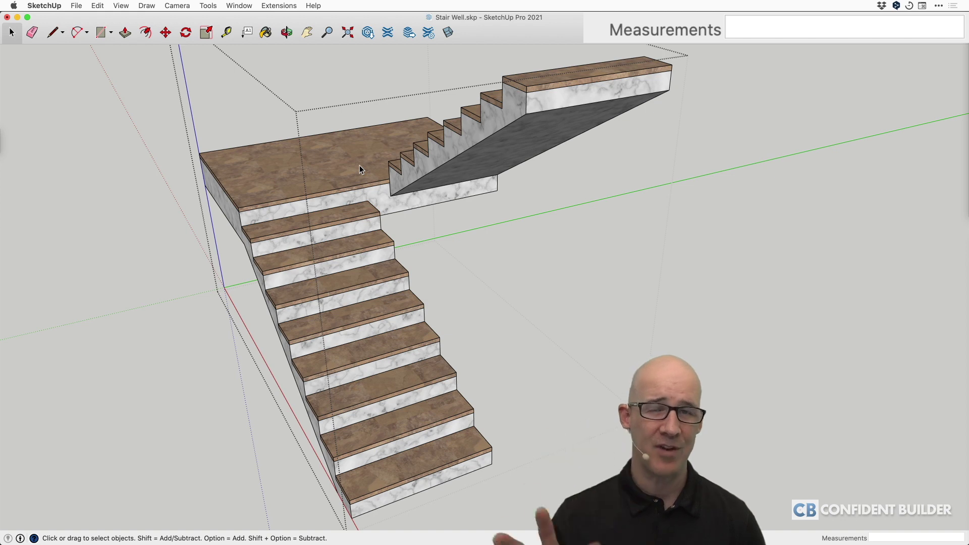
{"action": "scroll", "coordinate": [359, 165], "scroll_direction": "down", "scroll_amount": 5}
{"action": "scroll", "coordinate": [368, 184], "scroll_direction": "down", "scroll_amount": 2}
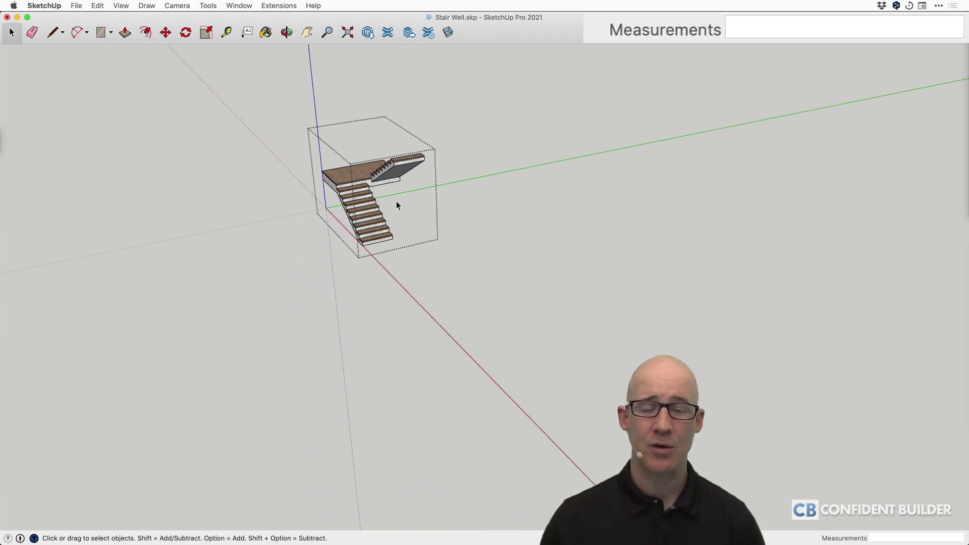
Toggle hiding the rest of the model several times while inside the stair component, and leave the component
{"action": "key", "text": "i"}
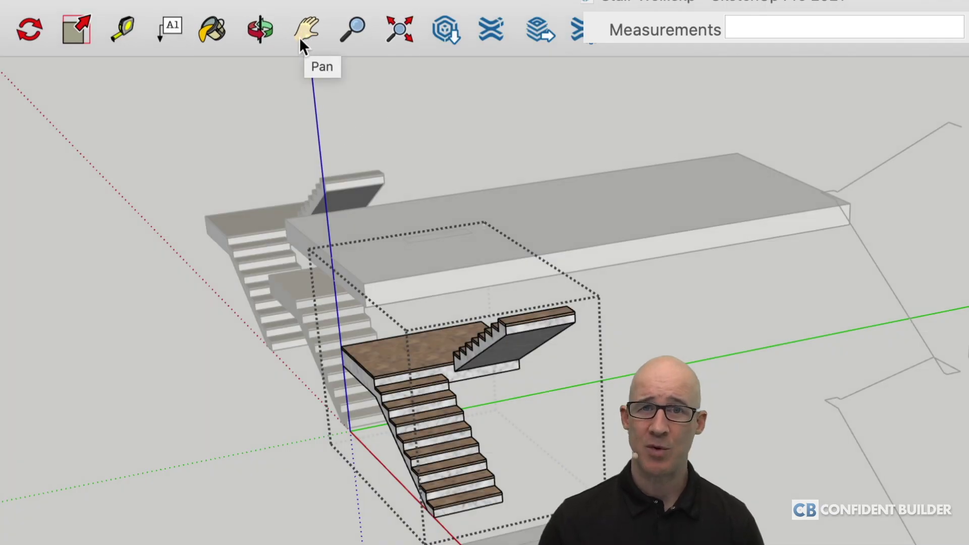
{"action": "key", "text": "i"}
{"action": "key", "text": "i"}
{"action": "key", "text": "i"}
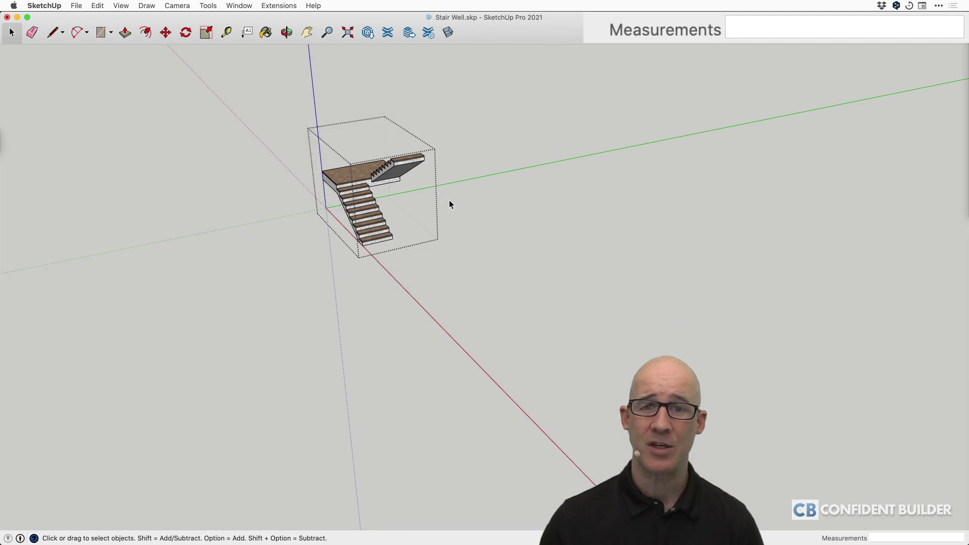
{"action": "key", "text": "i"}
{"action": "key", "text": "i"}
{"action": "key", "text": "i"}
{"action": "key", "text": "i"}
{"action": "key", "text": "i"}
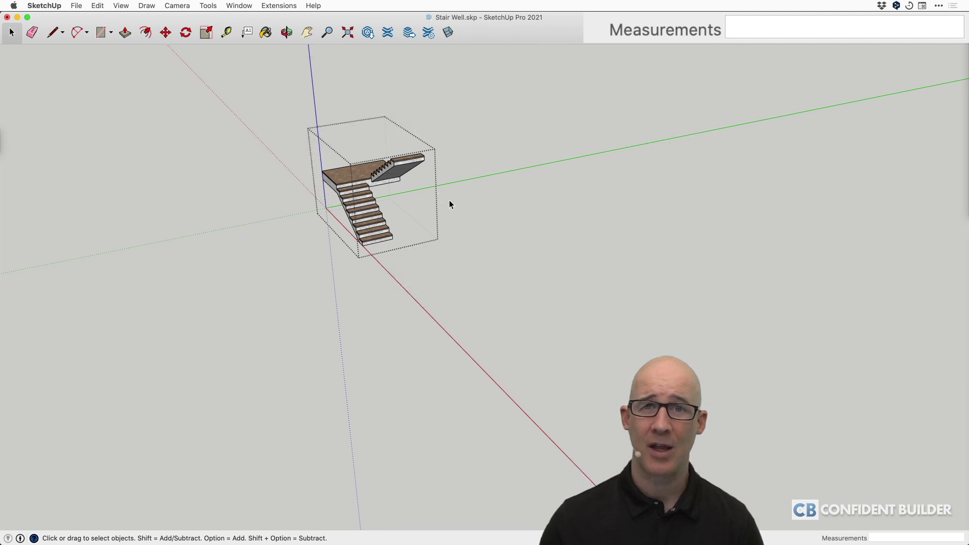
{"action": "key", "text": "i"}
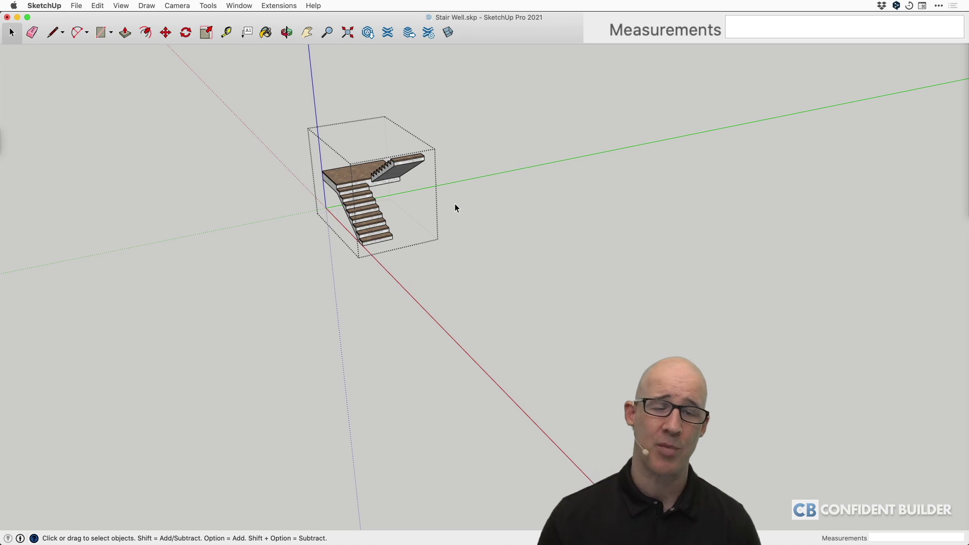
{"action": "scroll", "coordinate": [455, 207], "scroll_direction": "up", "scroll_amount": 5}
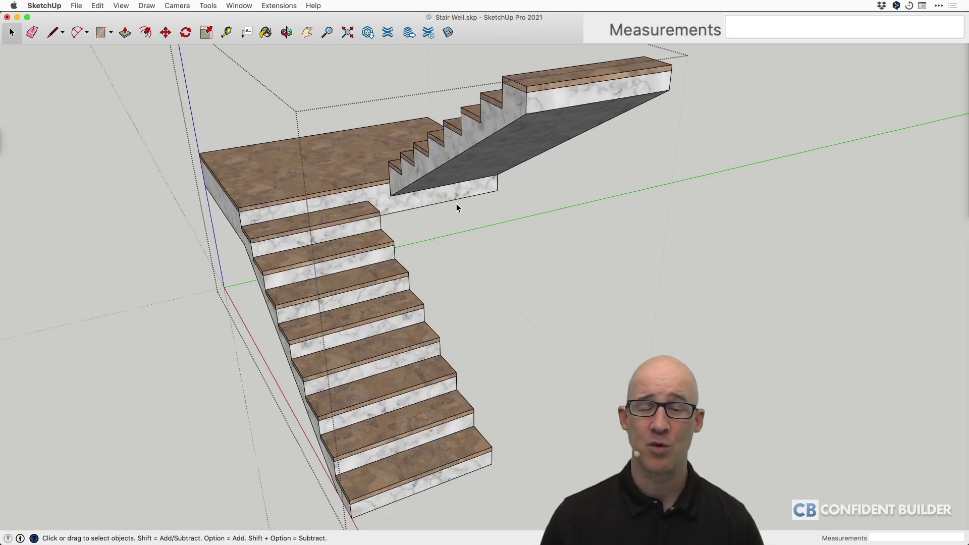
{"action": "scroll", "coordinate": [456, 207], "scroll_direction": "down", "scroll_amount": 5}
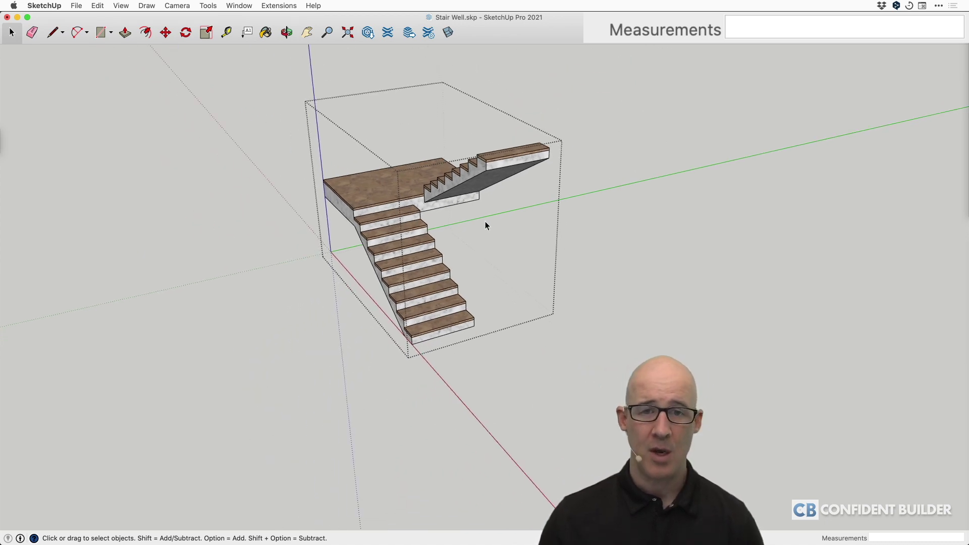
{"action": "left_click", "coordinate": [617, 243]}
Select the tread face adjoining the landing in the red-axis flight of the stair plan at the origin
{"action": "scroll", "coordinate": [618, 242], "scroll_direction": "down", "scroll_amount": 5}
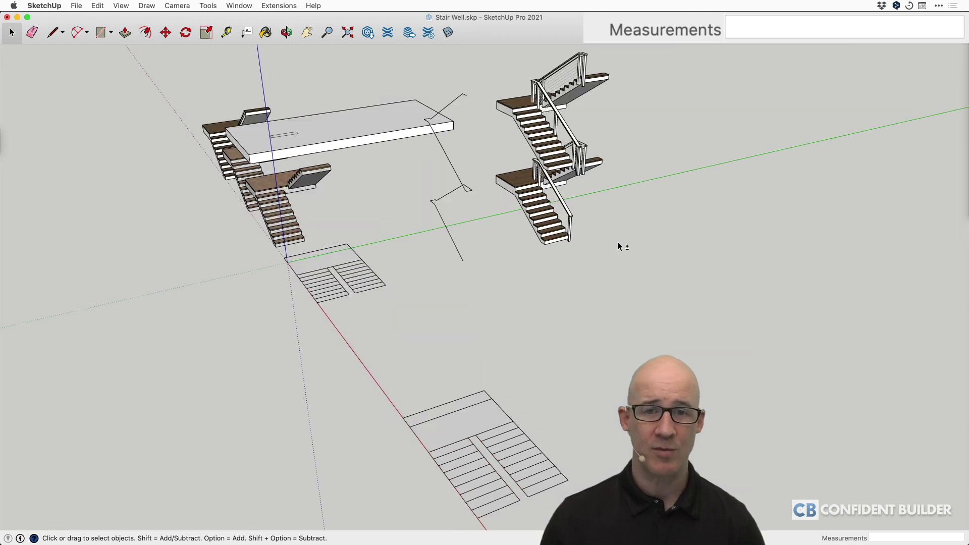
{"action": "middle_click_drag", "start_coordinate": [387, 284], "coordinate": [492, 297], "text": "shift"}
{"action": "scroll", "coordinate": [480, 296], "scroll_direction": "up", "scroll_amount": 8}
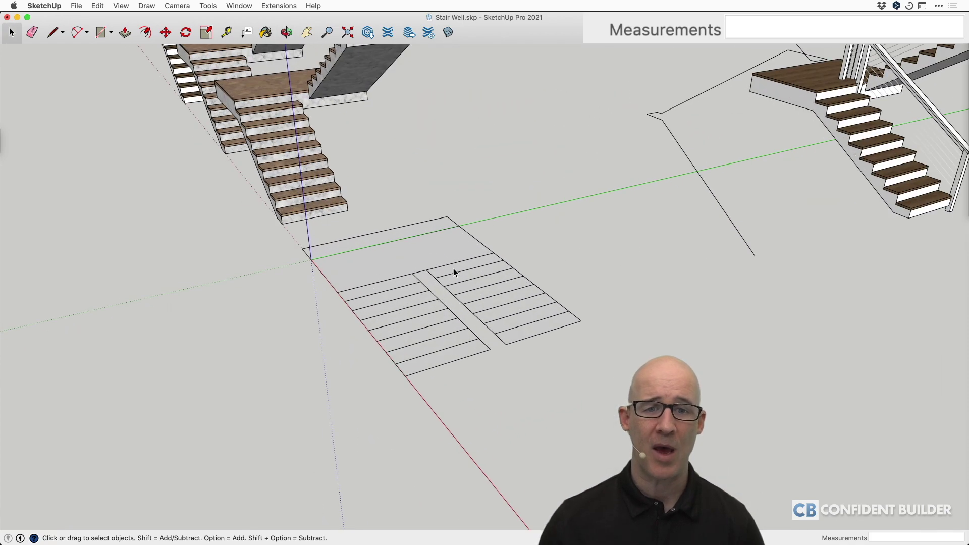
{"action": "middle_click_drag", "start_coordinate": [447, 266], "coordinate": [413, 329], "text": "shift"}
{"action": "scroll", "coordinate": [395, 305], "scroll_direction": "up", "scroll_amount": 5}
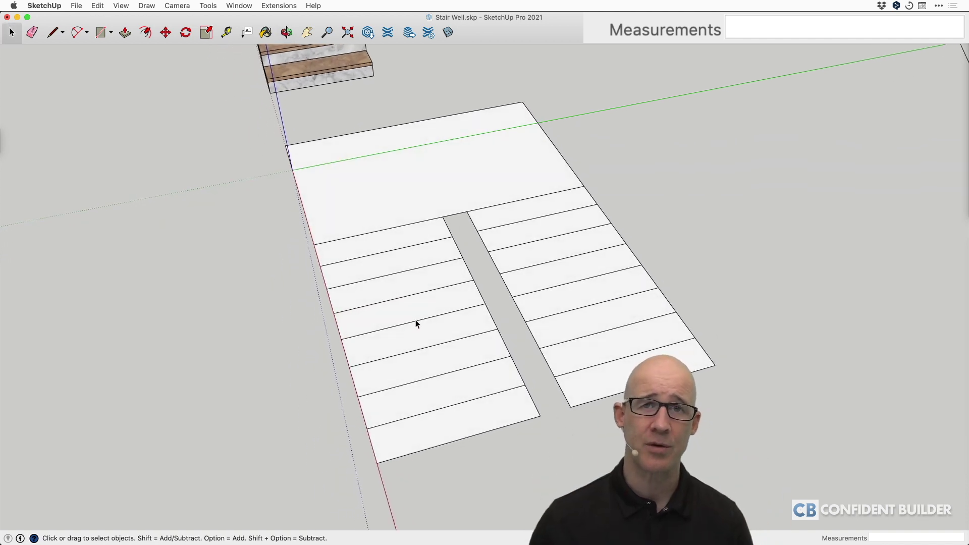
{"action": "left_click", "coordinate": [395, 235]}
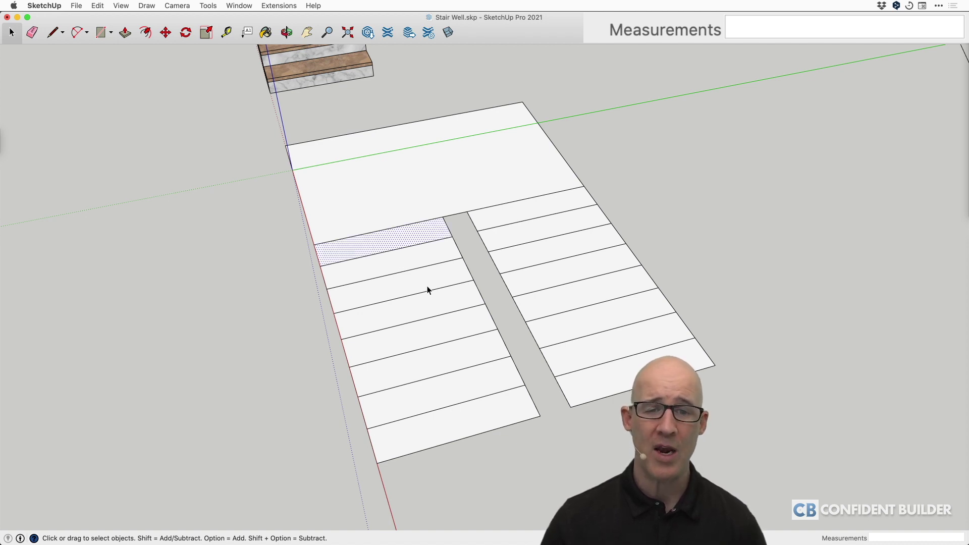
{"action": "middle_click_drag", "start_coordinate": [428, 288], "coordinate": [393, 252]}
Open the MAJ Stair settings and look over the options for defining the stair's height
{"action": "left_click", "coordinate": [279, 5]}
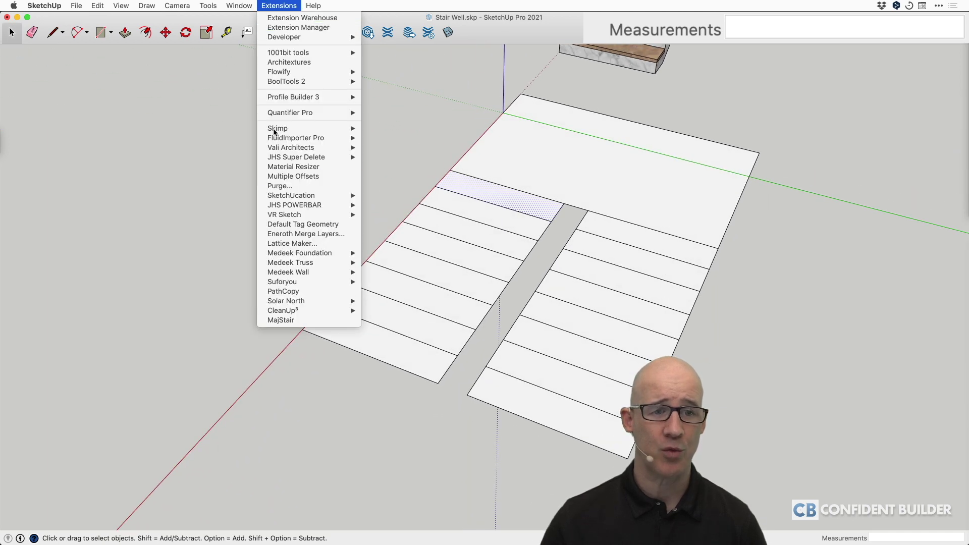
{"action": "left_click", "coordinate": [283, 320]}
{"action": "left_click_drag", "start_coordinate": [379, 130], "coordinate": [410, 88]}
{"action": "left_click_drag", "start_coordinate": [464, 139], "coordinate": [412, 251]}
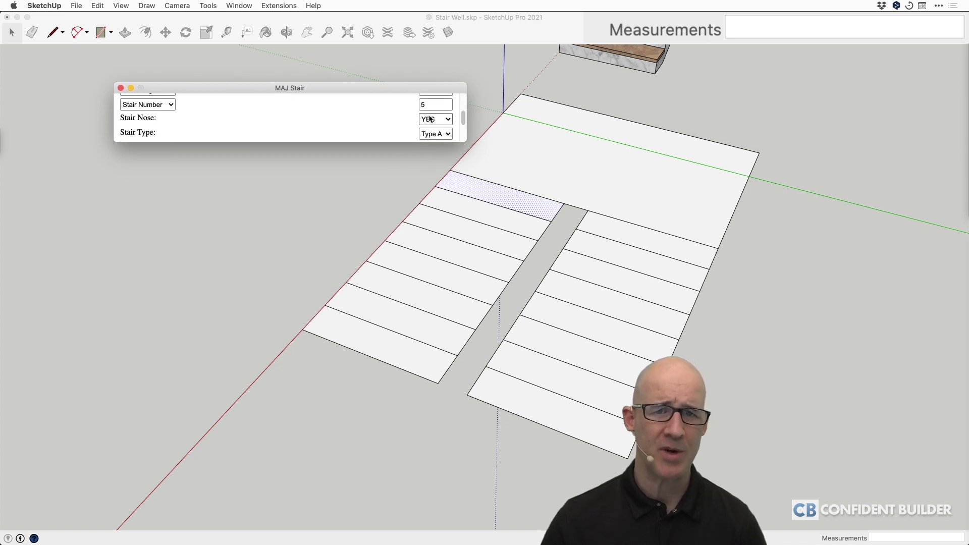
{"action": "scroll", "coordinate": [368, 112], "scroll_direction": "up", "scroll_amount": 5}
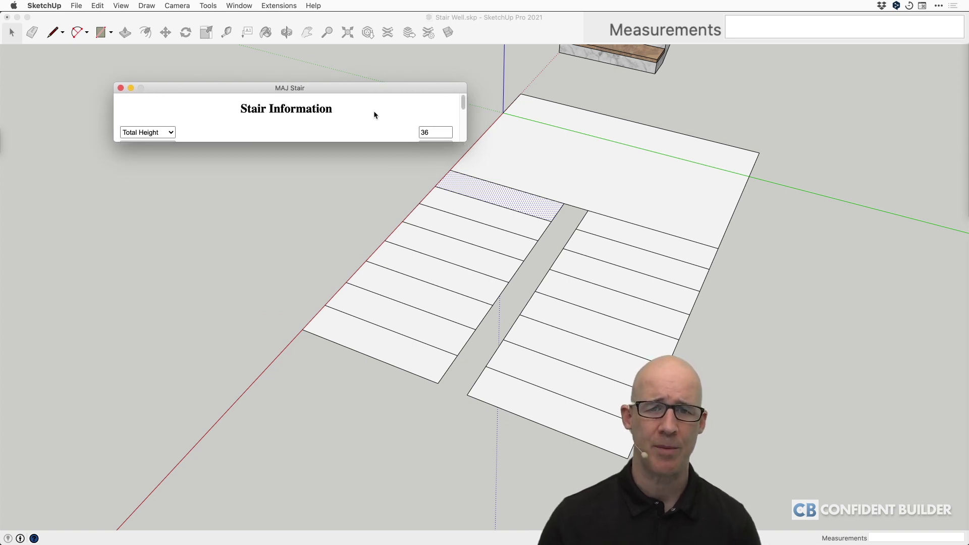
{"action": "left_click", "coordinate": [164, 132]}
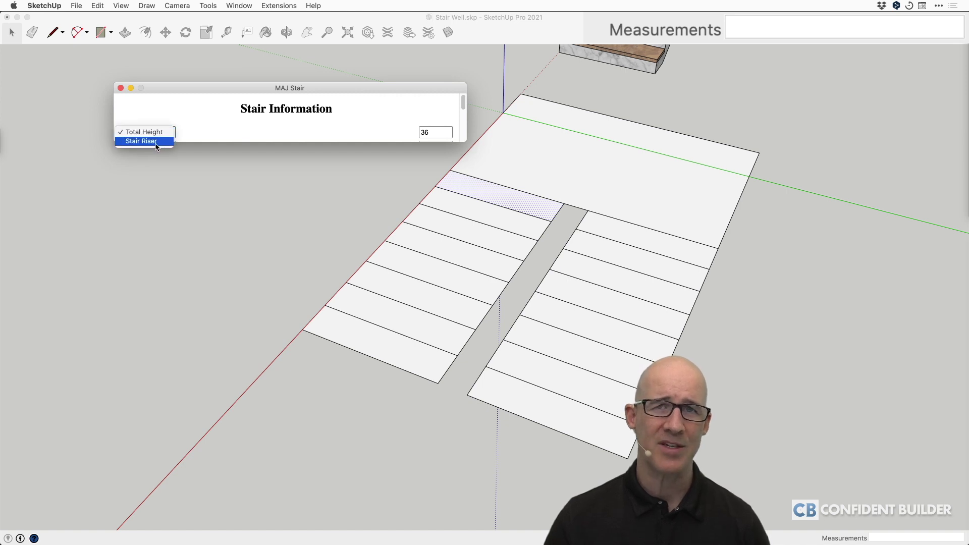
{"action": "left_click", "coordinate": [232, 127]}
{"action": "left_click_drag", "start_coordinate": [315, 88], "coordinate": [374, 84]}
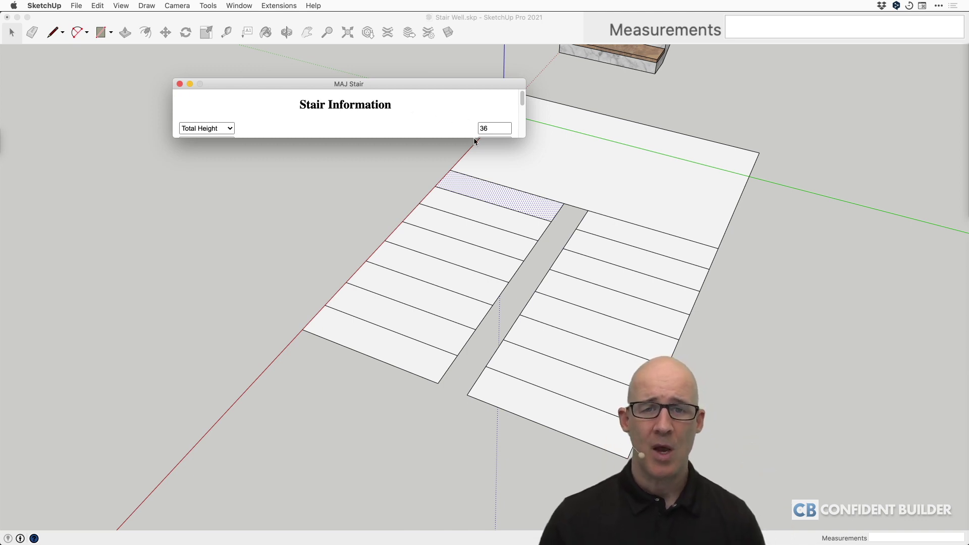
Set the stair's total height to 128 and the stair number to 15
{"action": "double_click", "coordinate": [489, 128]}
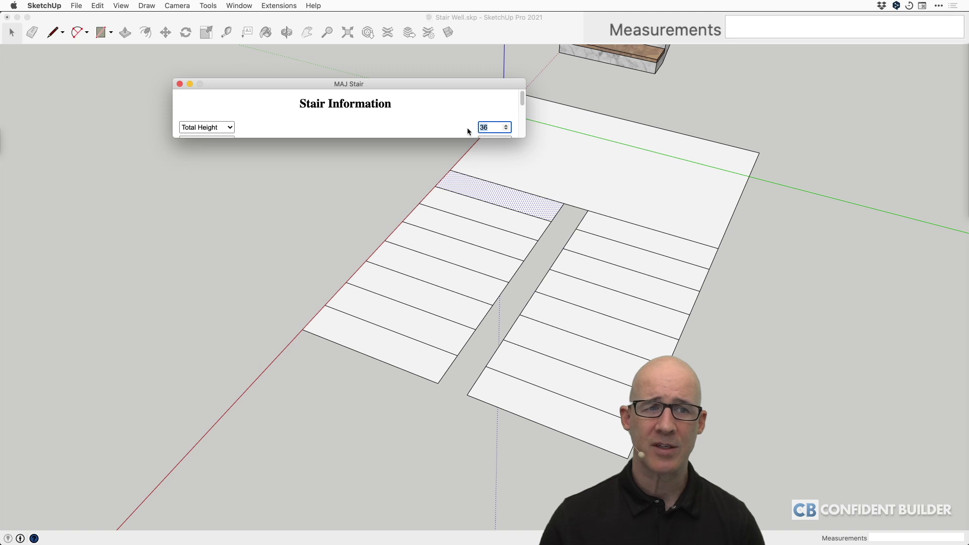
{"action": "scroll", "coordinate": [491, 128], "scroll_direction": "down", "scroll_amount": 3}
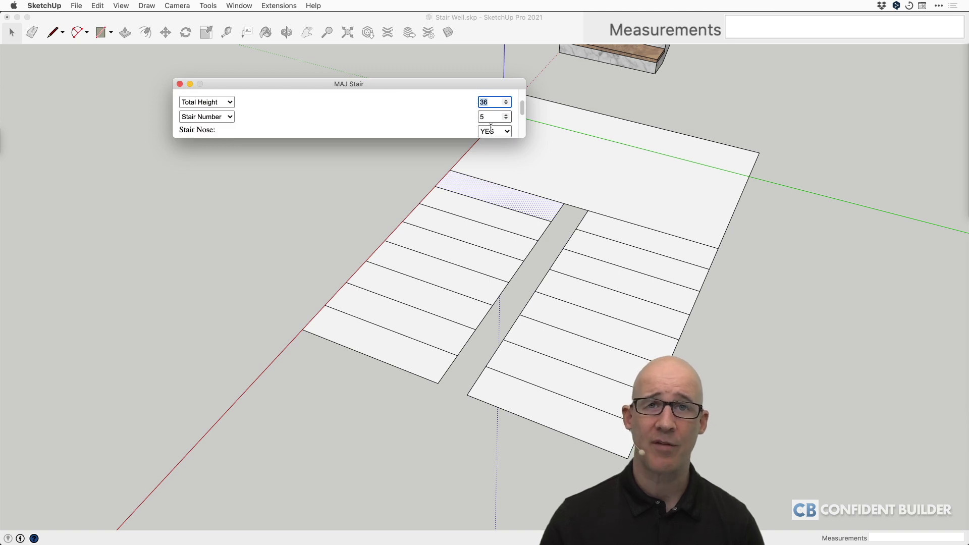
{"action": "scroll", "coordinate": [503, 128], "scroll_direction": "up", "scroll_amount": 1}
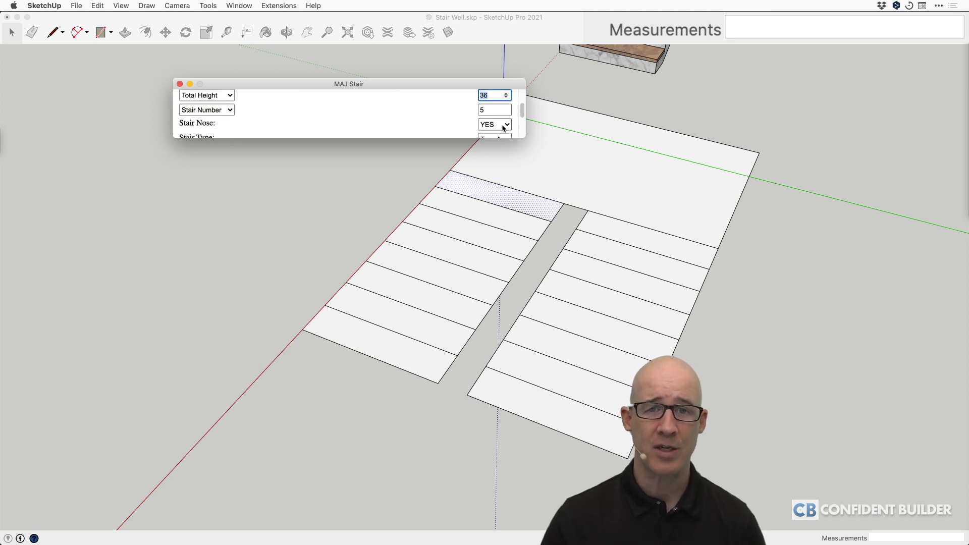
{"action": "type", "text": "128"}
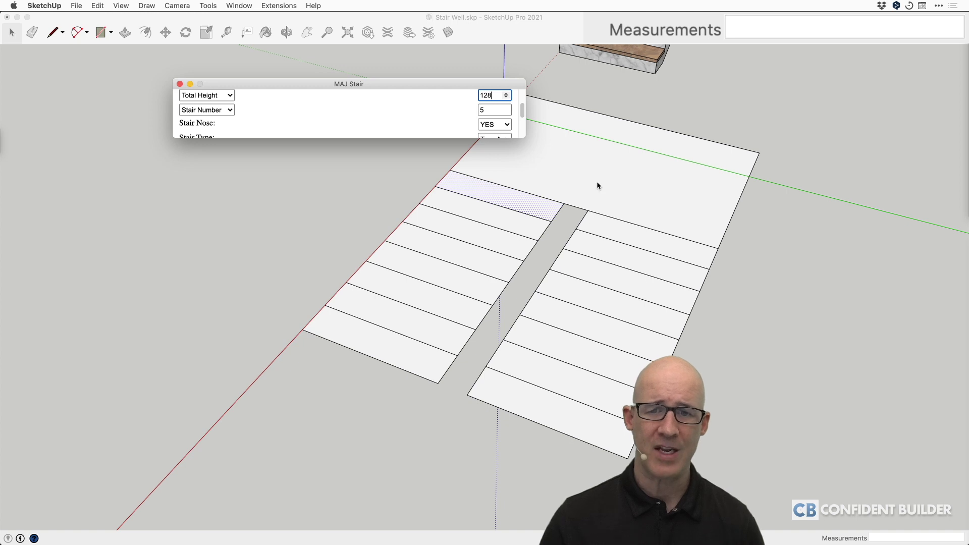
{"action": "left_click", "coordinate": [479, 110]}
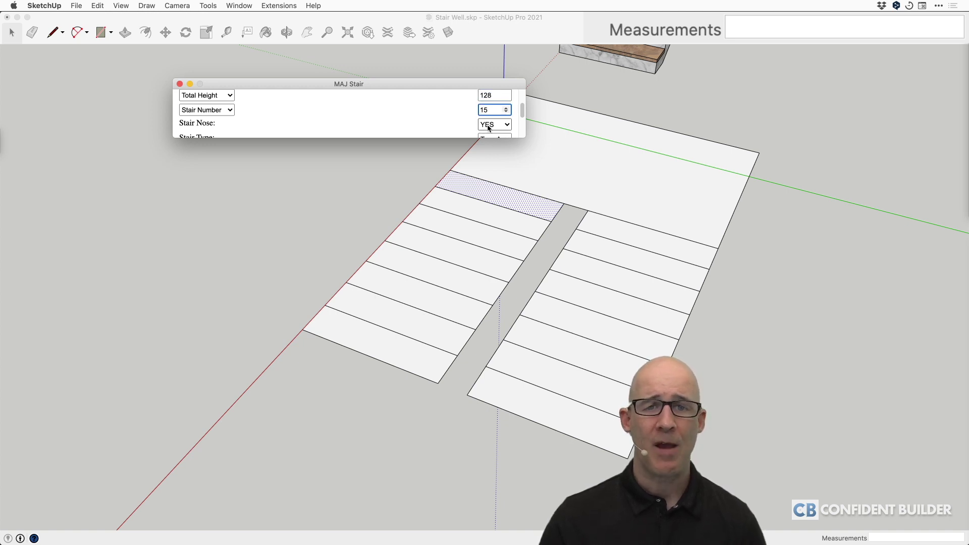
Set Stair Nose to NO and Stair Type to Type C
{"action": "left_click", "coordinate": [489, 126]}
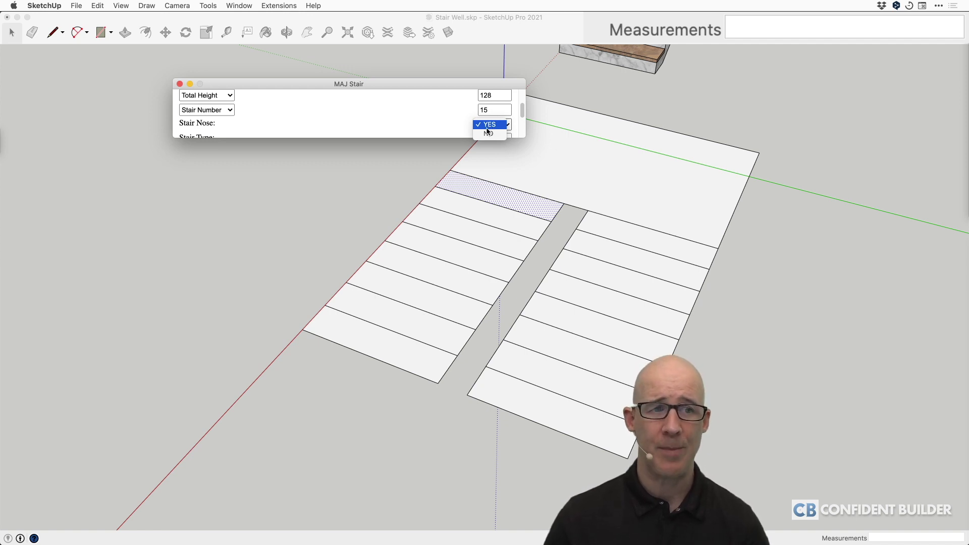
{"action": "left_click", "coordinate": [491, 133]}
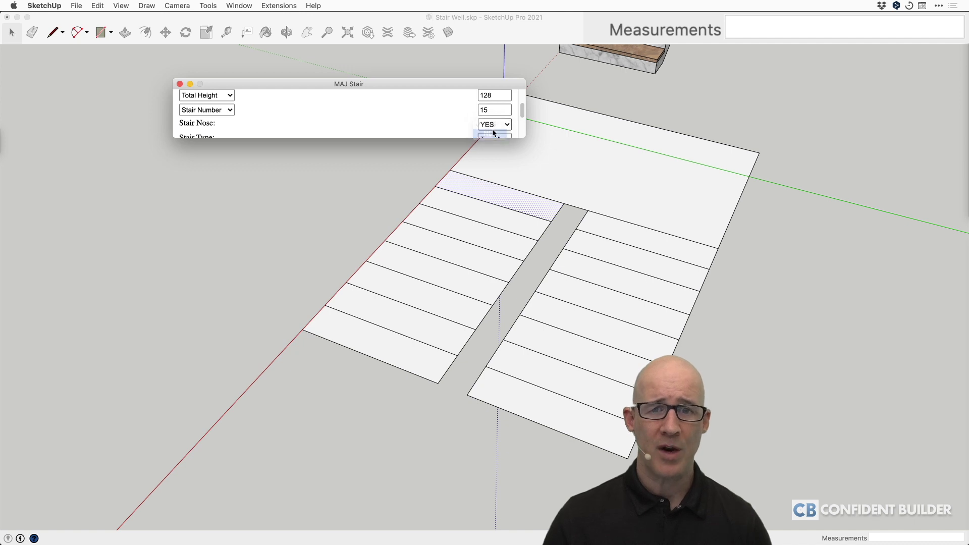
{"action": "scroll", "coordinate": [495, 131], "scroll_direction": "down", "scroll_amount": 2}
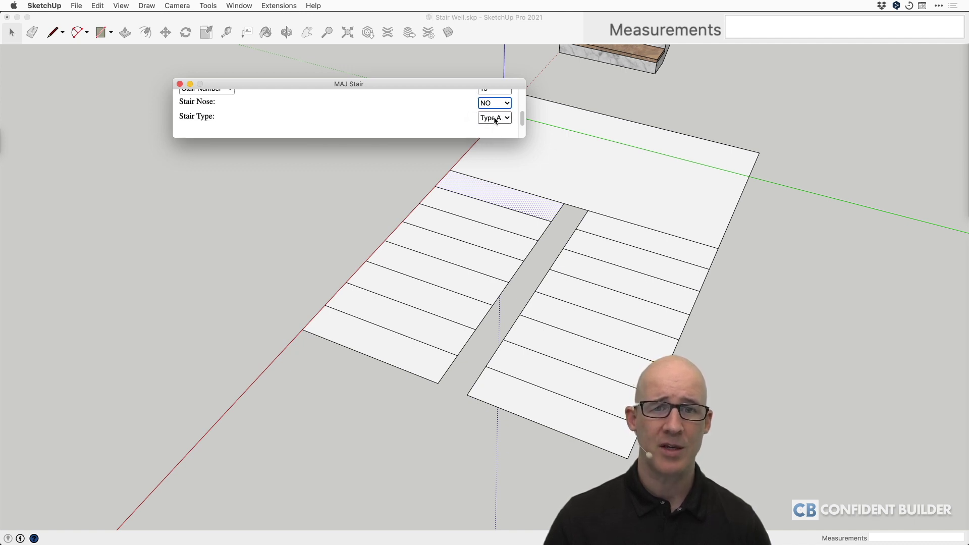
{"action": "left_click", "coordinate": [495, 120]}
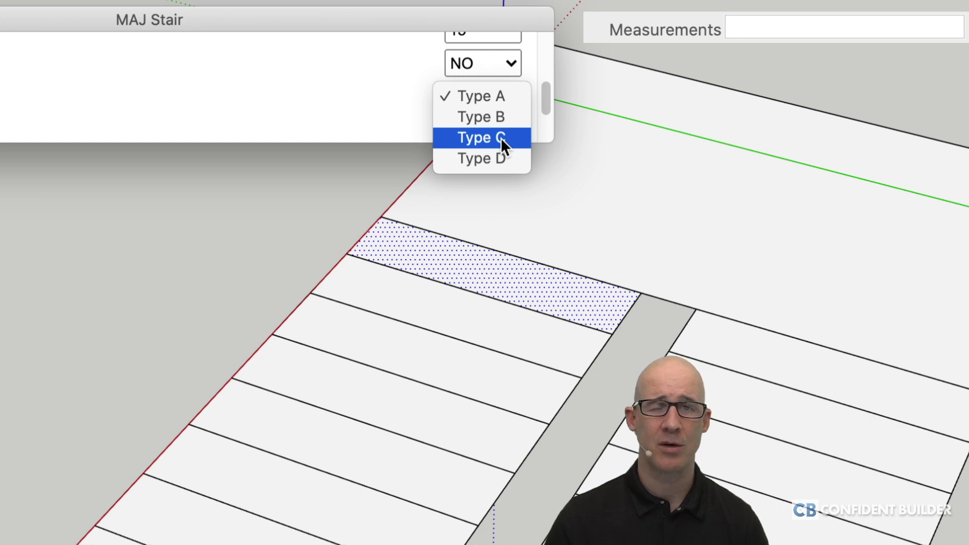
{"action": "left_click", "coordinate": [501, 138]}
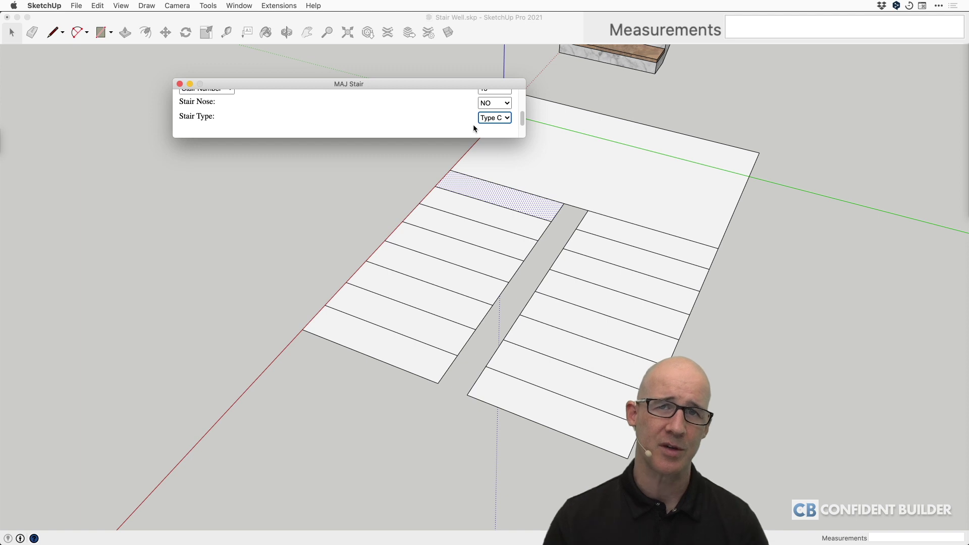
Start drawing the stair and define its first riser across the red-axis flight, one tread in from the flight's open end
{"action": "scroll", "coordinate": [480, 128], "scroll_direction": "down", "scroll_amount": 3}
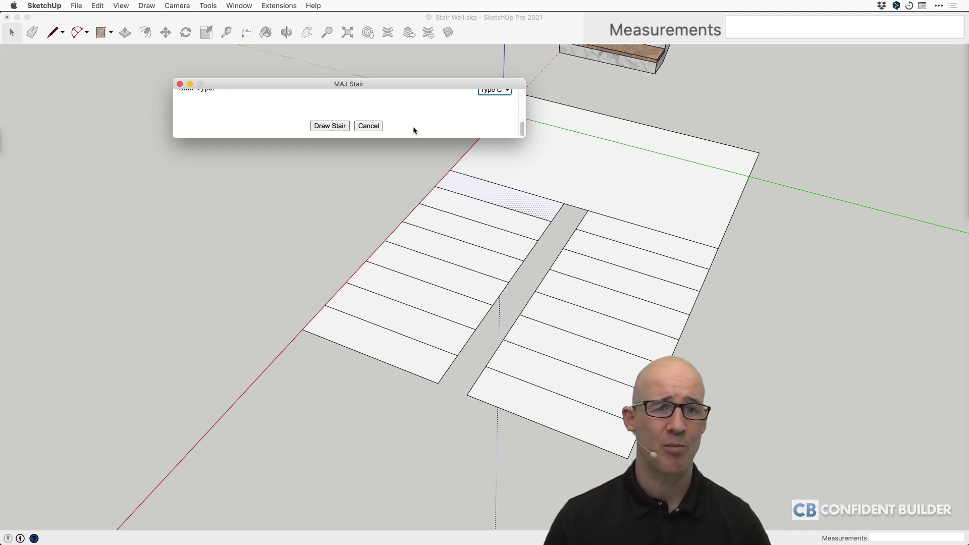
{"action": "left_click", "coordinate": [327, 128]}
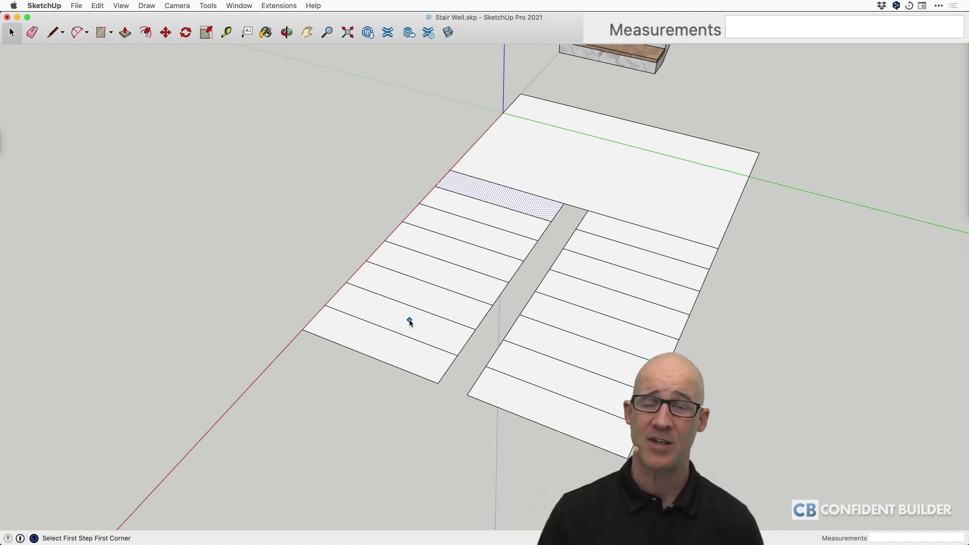
{"action": "left_click", "coordinate": [325, 305]}
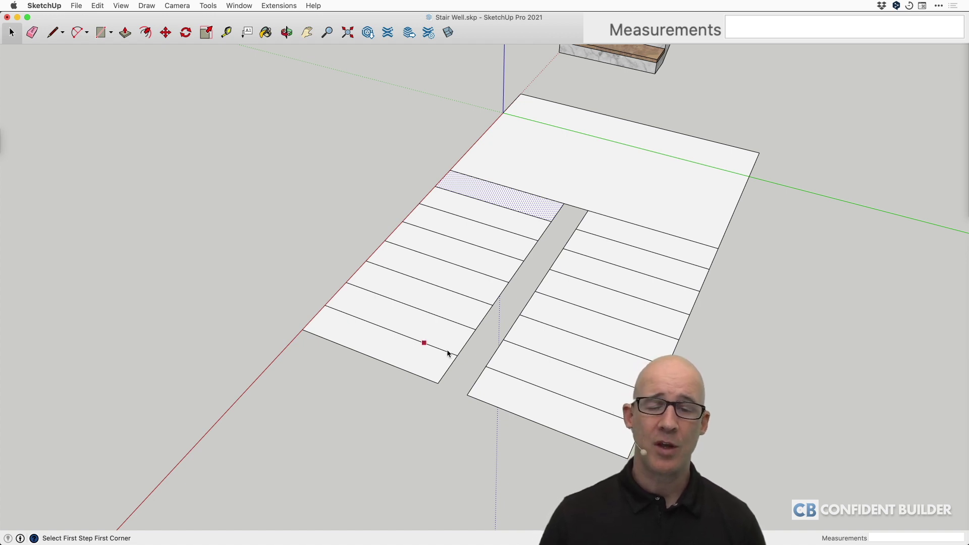
{"action": "left_click", "coordinate": [506, 373]}
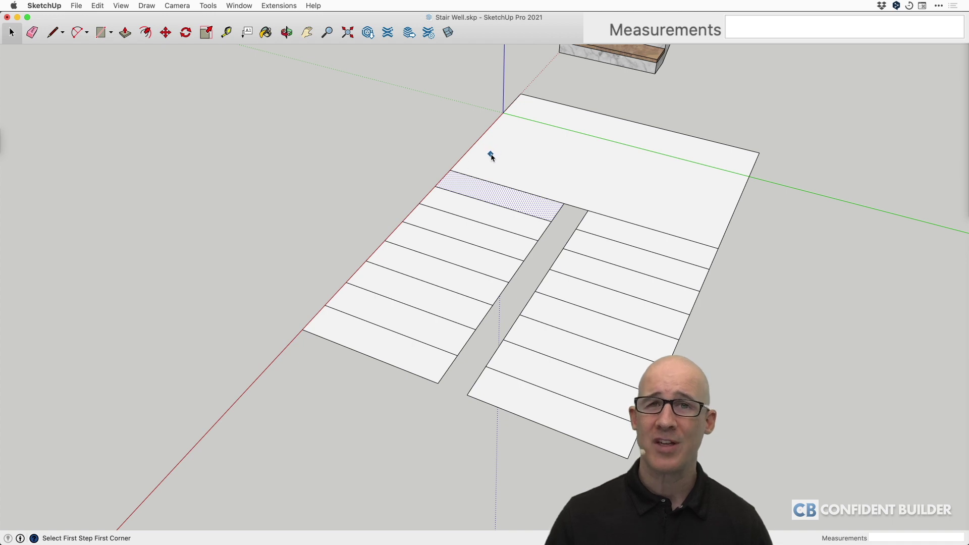
{"action": "left_click", "coordinate": [450, 170]}
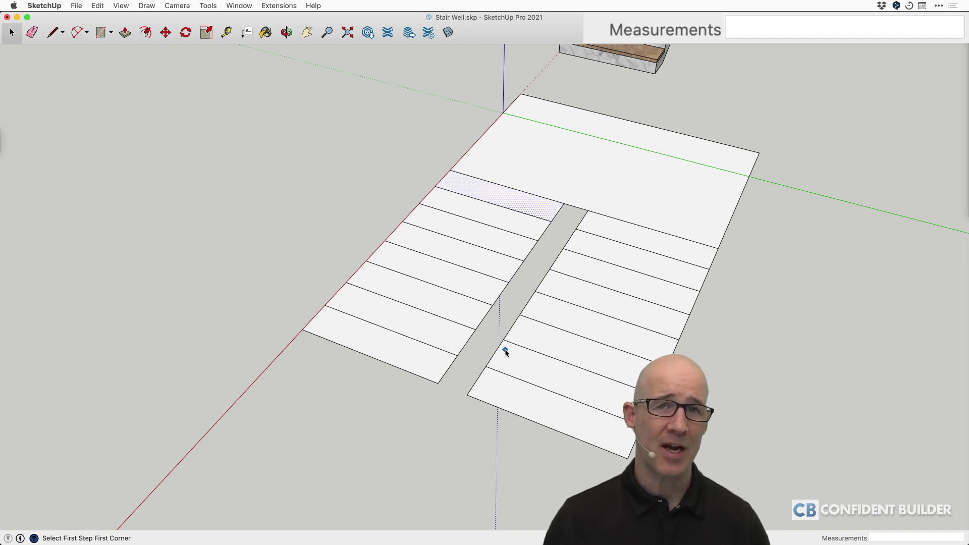
{"action": "left_click", "coordinate": [325, 306]}
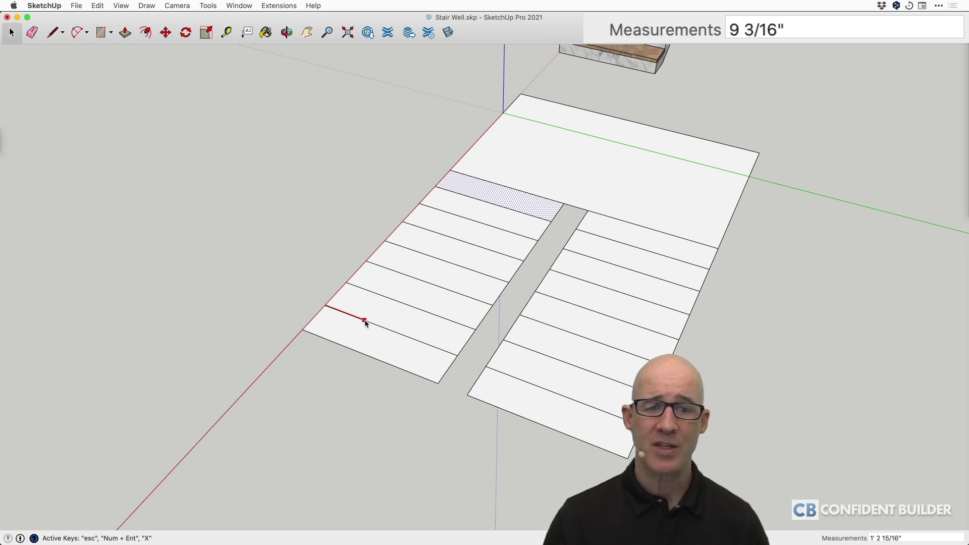
{"action": "left_click", "coordinate": [458, 356]}
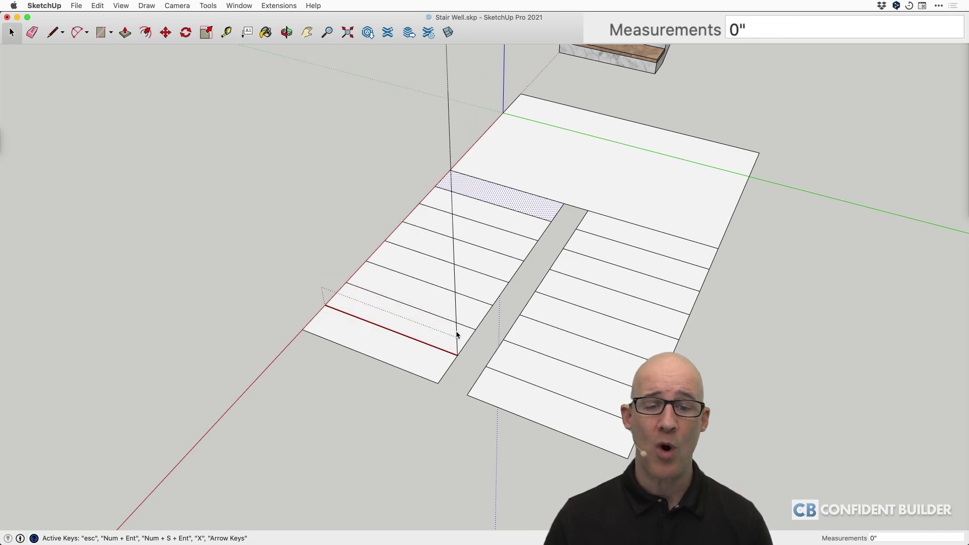
Lay out a 1' first tread and add six more equal treads along the red-axis flight's inner edge up to the landing
{"action": "left_click", "coordinate": [457, 354]}
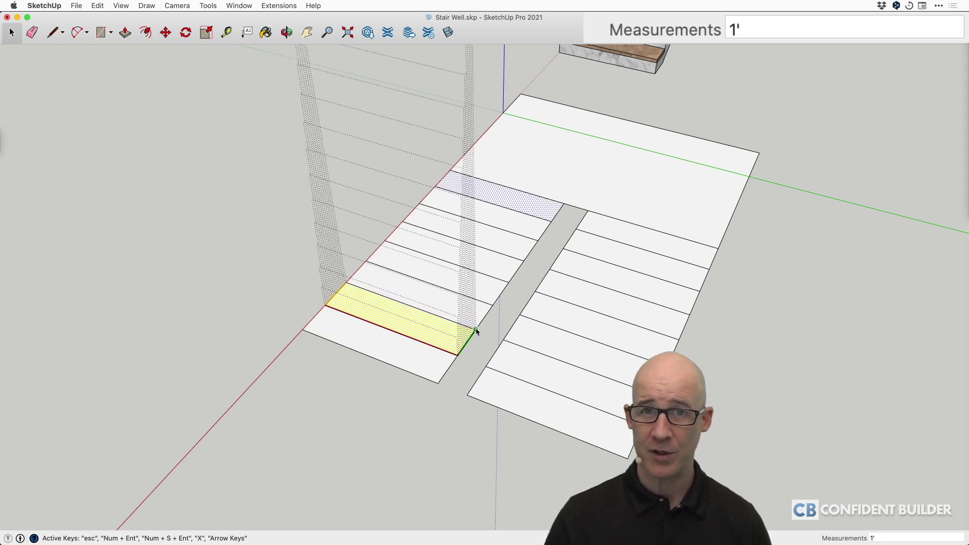
{"action": "left_click", "coordinate": [476, 331]}
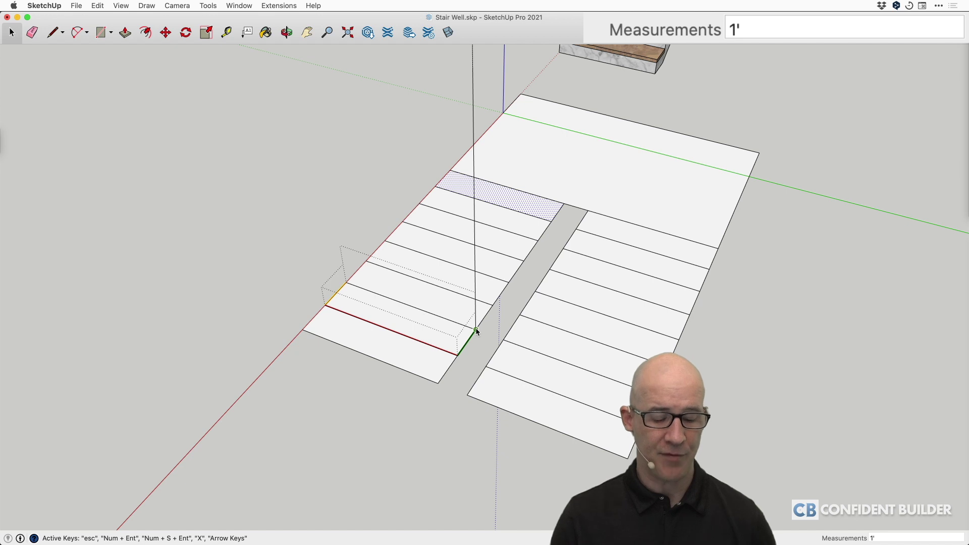
{"action": "type", "text": "6s"}
{"action": "key", "text": "Return"}
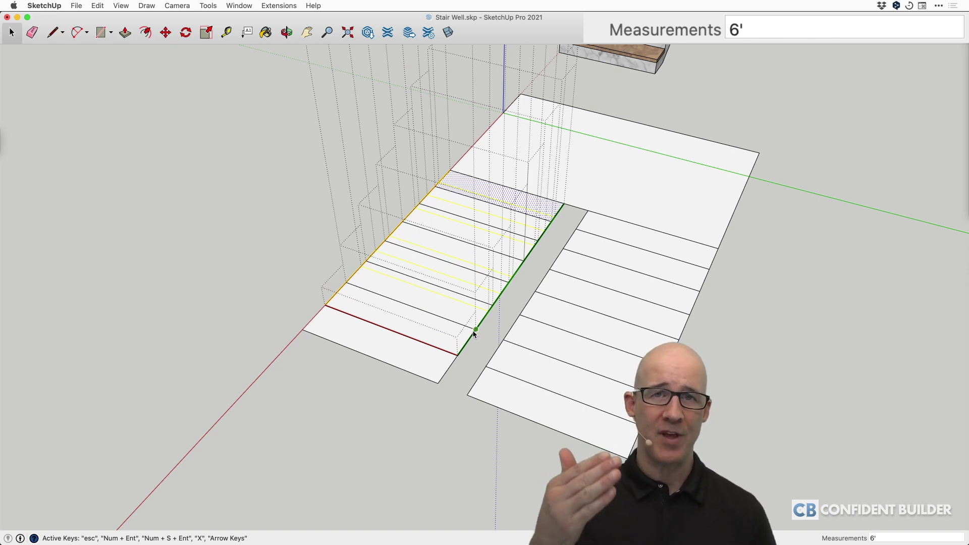
{"action": "left_click", "coordinate": [475, 330]}
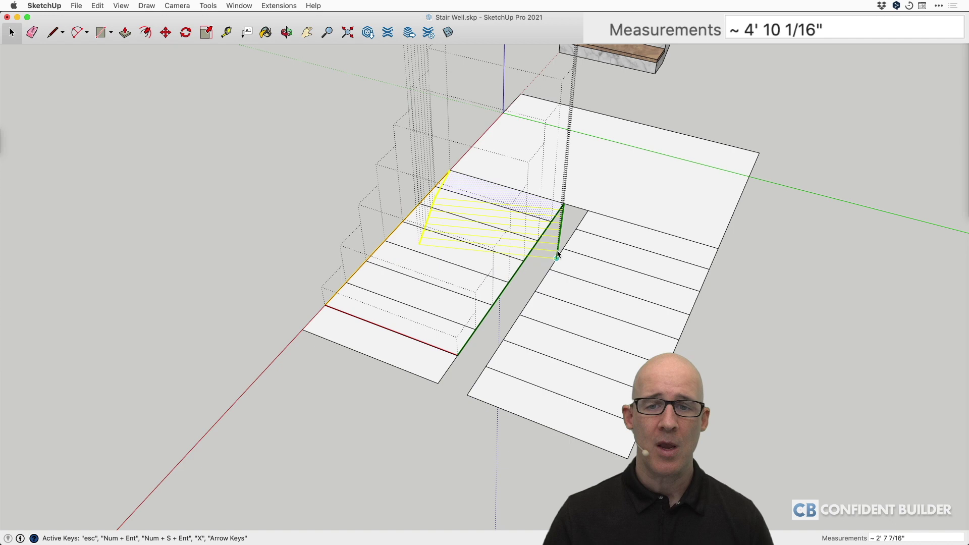
Carry the inner line across the gap between the flights and repeat the tread six times (6s) along the second flight's inner edge
{"action": "left_click", "coordinate": [586, 212]}
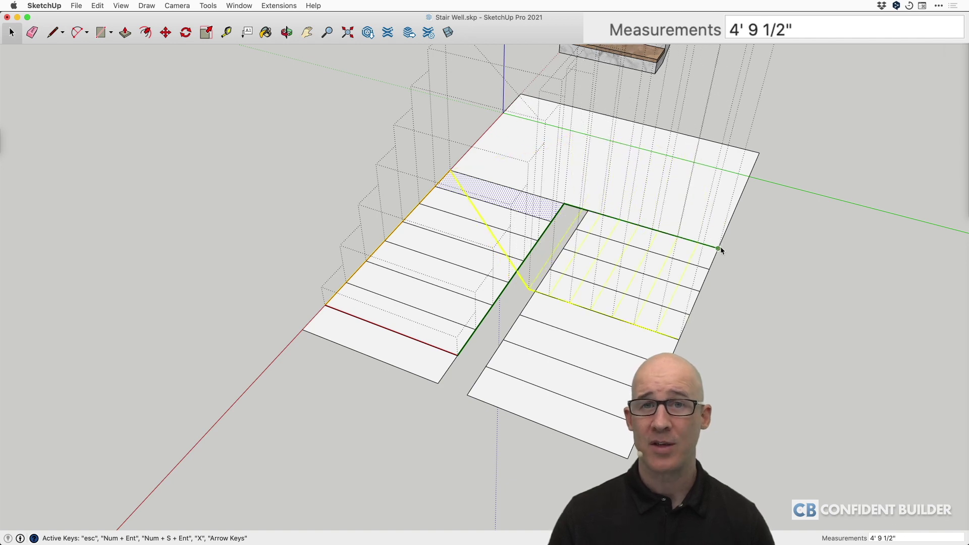
{"action": "left_click", "coordinate": [589, 212]}
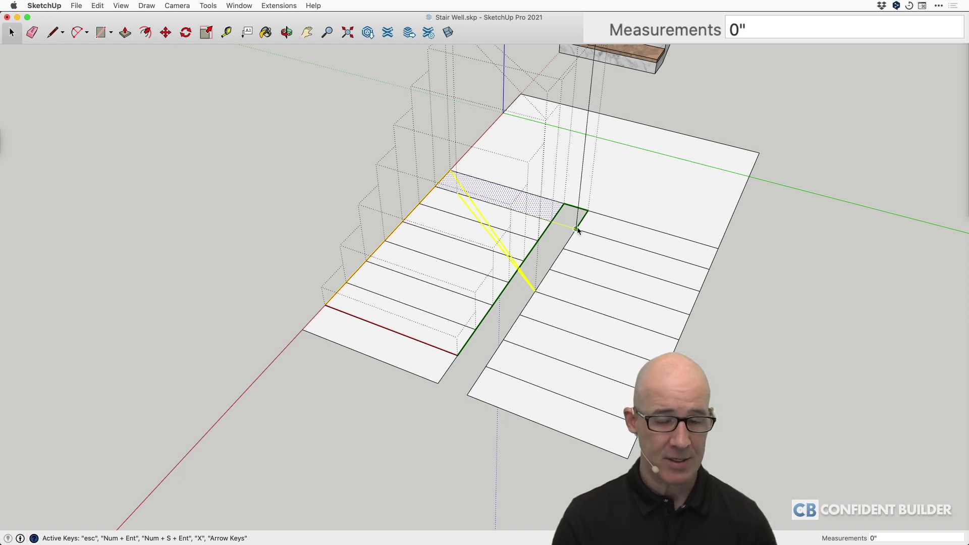
{"action": "type", "text": "6s"}
{"action": "key", "text": "Return"}
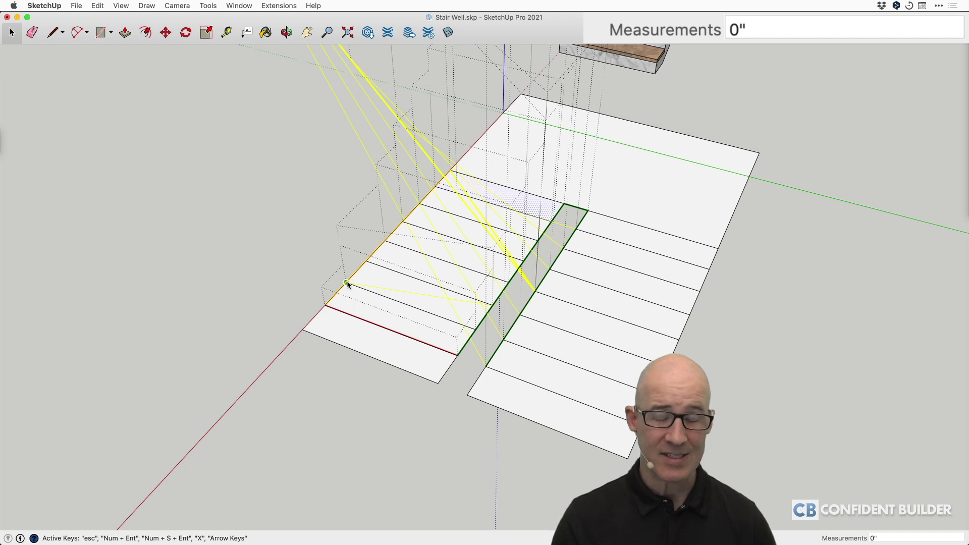
Add six steps (6s) along the red-axis flight's outer edge and carry the outer line around the landing's far corners using the x option
{"action": "type", "text": "6s"}
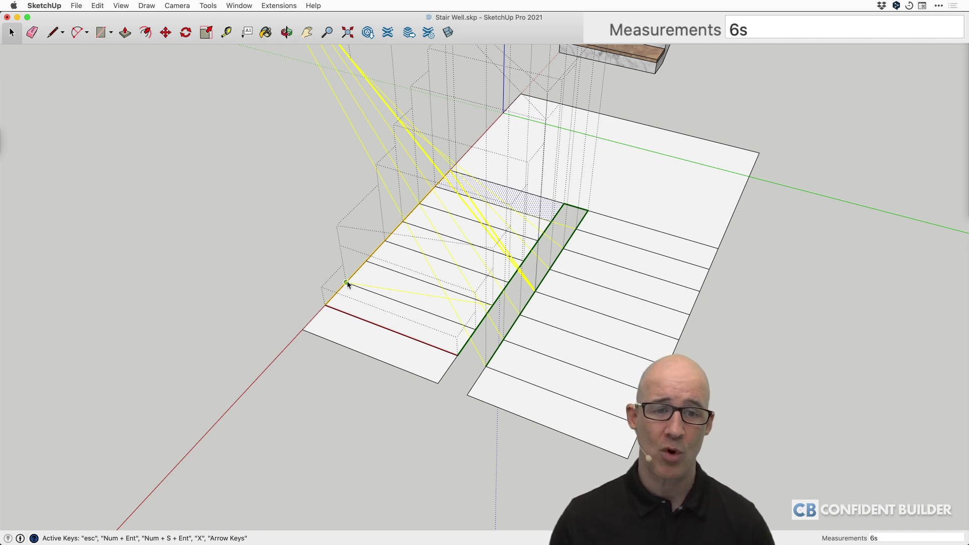
{"action": "key", "text": "Return"}
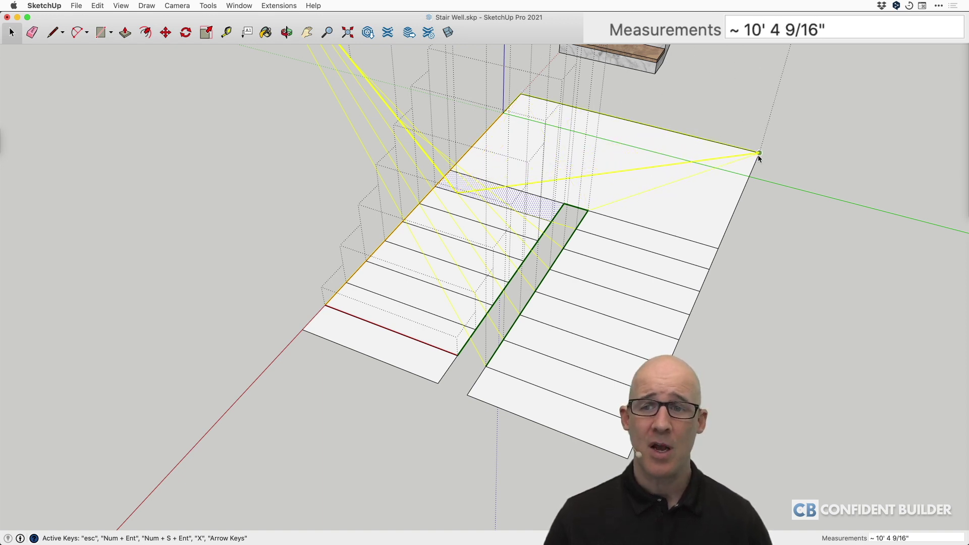
{"action": "type", "text": "x"}
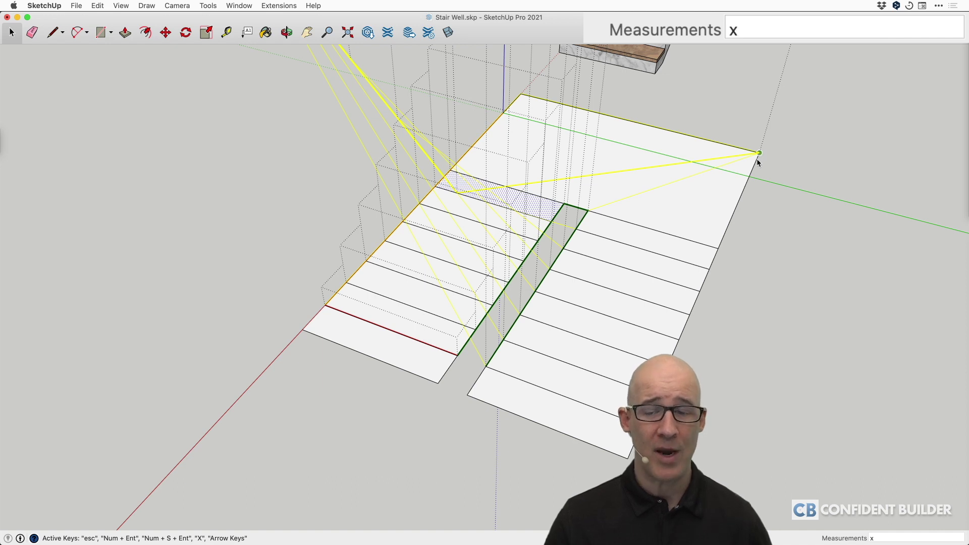
{"action": "key", "text": "BackSpace"}
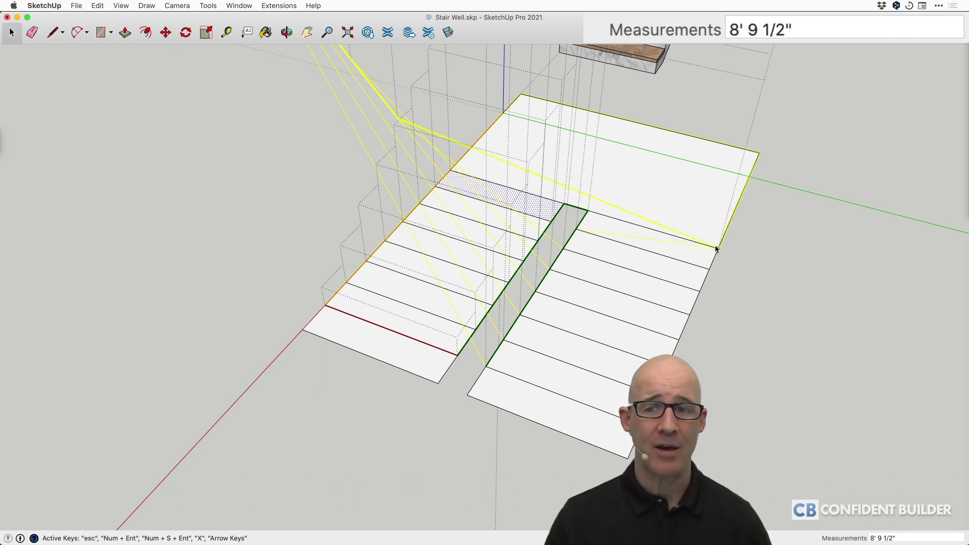
Add six steps (6s) along the second flight's outer edge to complete the outline and generate the stair
{"action": "left_click", "coordinate": [717, 248]}
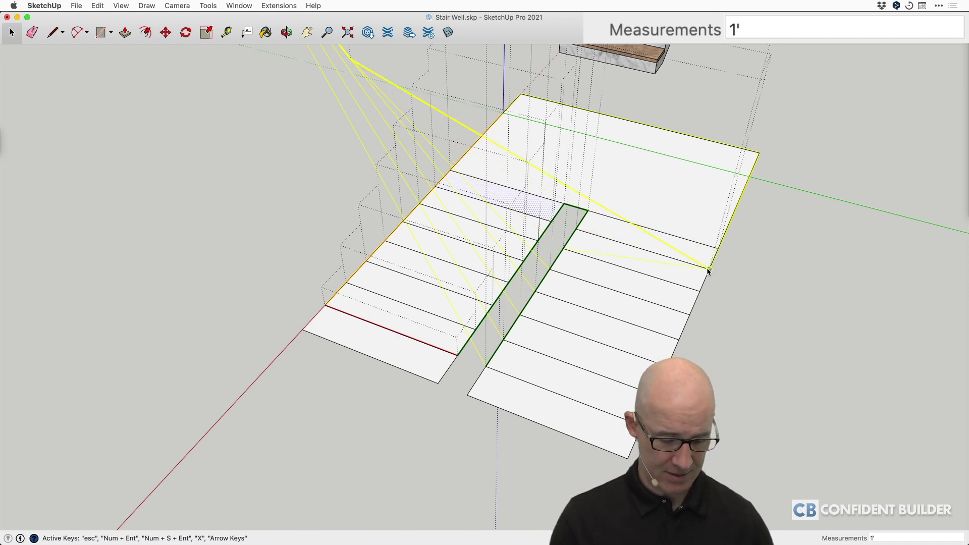
{"action": "type", "text": "6s"}
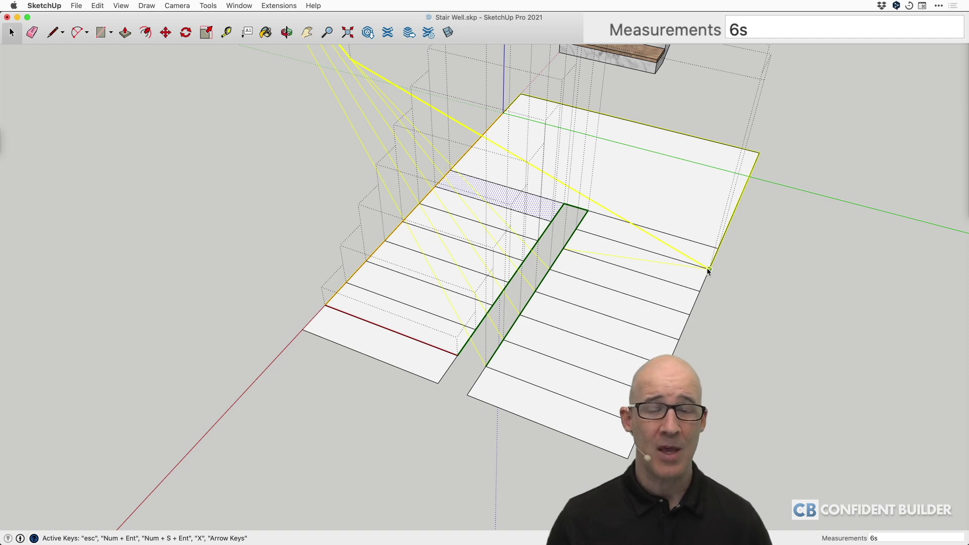
{"action": "key", "text": "Return"}
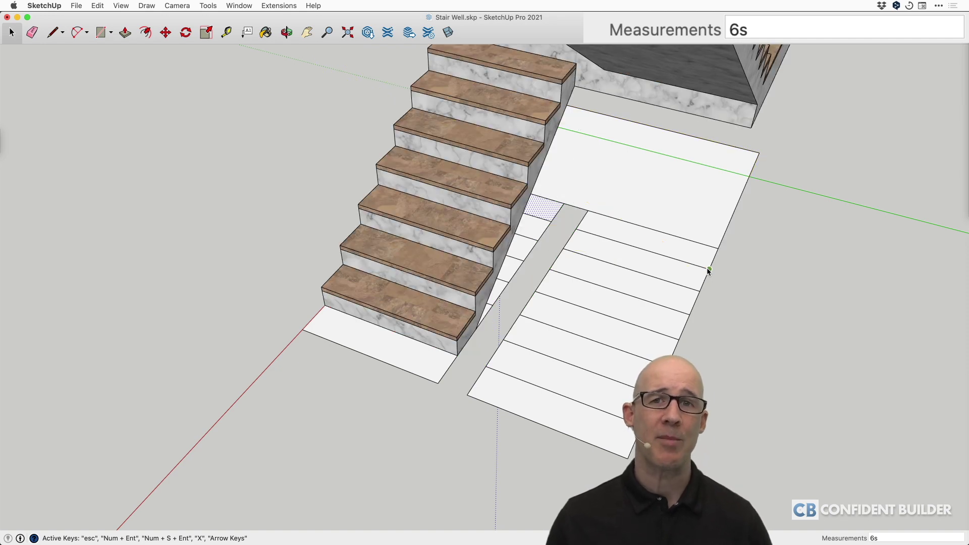
{"action": "key", "text": "space"}
Examine the generated stair's two flights and landing from several sides over the floor-level plan
{"action": "scroll", "coordinate": [584, 201], "scroll_direction": "down", "scroll_amount": 5}
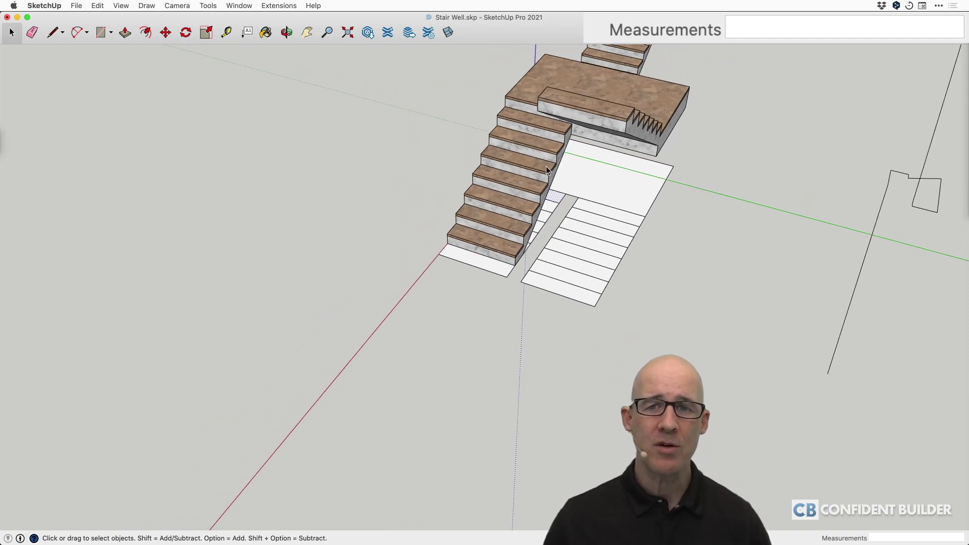
{"action": "middle_click_drag", "start_coordinate": [546, 170], "coordinate": [598, 241]}
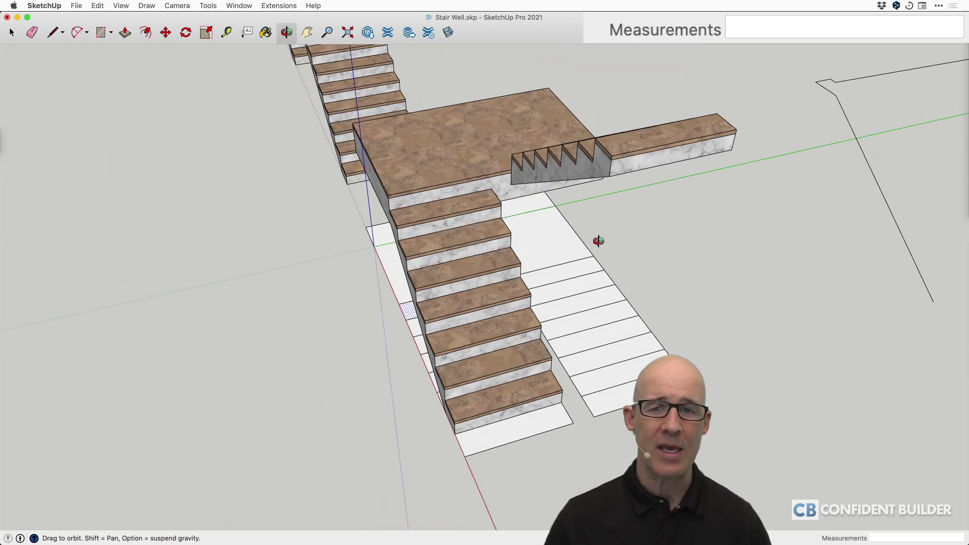
{"action": "scroll", "coordinate": [459, 236], "scroll_direction": "up", "scroll_amount": 5}
{"action": "middle_click_drag", "start_coordinate": [459, 236], "coordinate": [523, 228]}
{"action": "scroll", "coordinate": [516, 304], "scroll_direction": "down", "scroll_amount": 3}
{"action": "scroll", "coordinate": [492, 262], "scroll_direction": "down", "scroll_amount": 3}
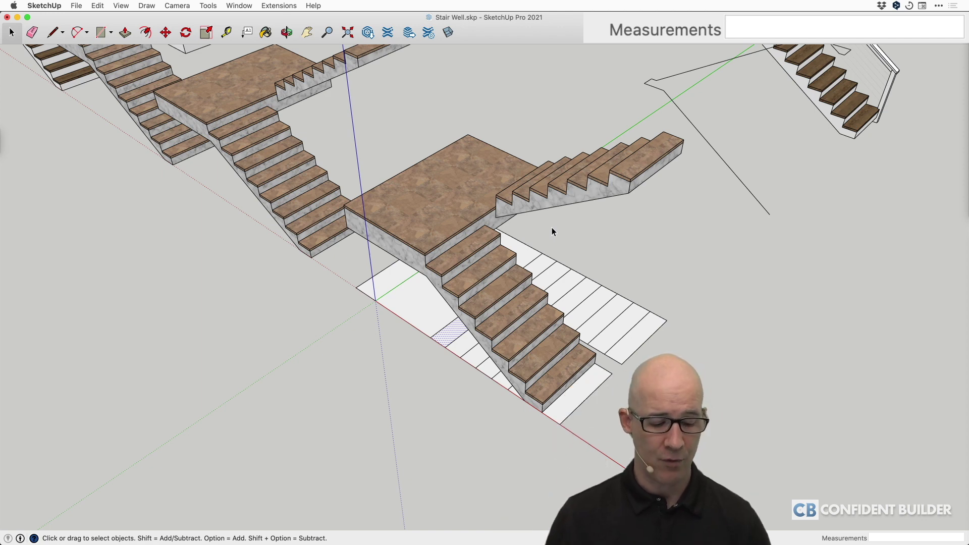
Examine how the stair's top step lines up with the upper floor and the existing wood stair
{"action": "scroll", "coordinate": [552, 232], "scroll_direction": "up", "scroll_amount": 5}
{"action": "middle_click_drag", "start_coordinate": [522, 229], "coordinate": [681, 138]}
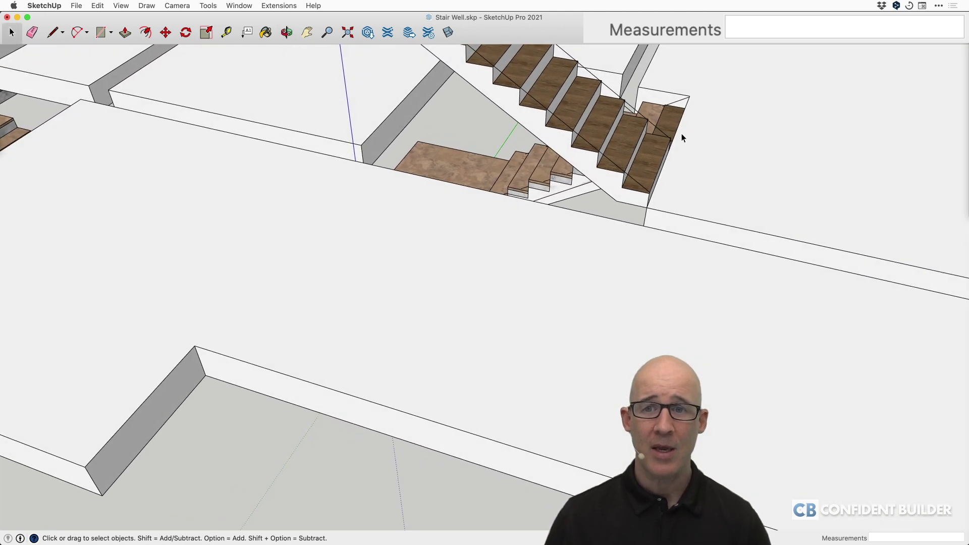
{"action": "scroll", "coordinate": [656, 114], "scroll_direction": "up", "scroll_amount": 10}
{"action": "middle_click_drag", "start_coordinate": [621, 104], "coordinate": [805, 146]}
{"action": "scroll", "coordinate": [804, 150], "scroll_direction": "up", "scroll_amount": 6}
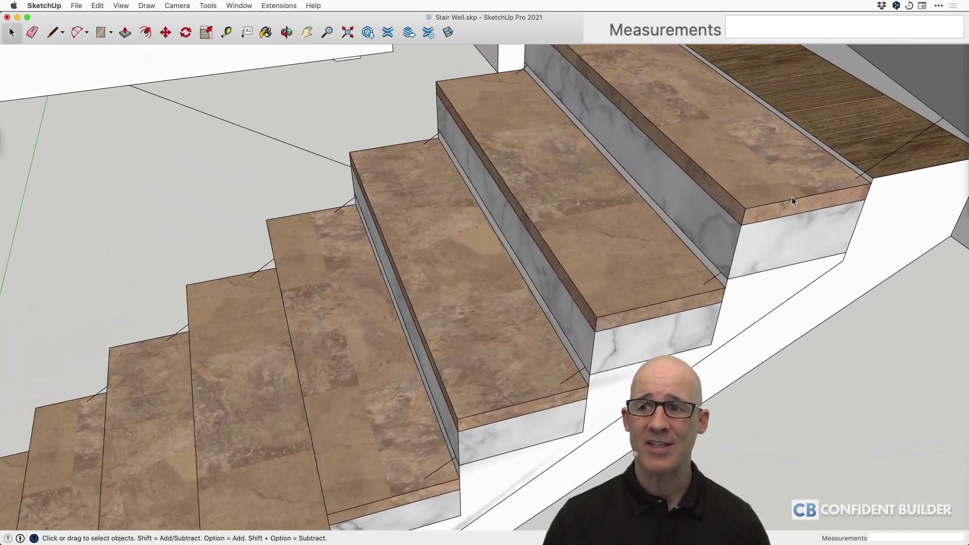
{"action": "middle_click_drag", "start_coordinate": [792, 198], "coordinate": [735, 126]}
{"action": "scroll", "coordinate": [822, 210], "scroll_direction": "up", "scroll_amount": 6}
{"action": "middle_click_drag", "start_coordinate": [825, 208], "coordinate": [774, 184], "text": "shift"}
{"action": "scroll", "coordinate": [762, 206], "scroll_direction": "up", "scroll_amount": 3}
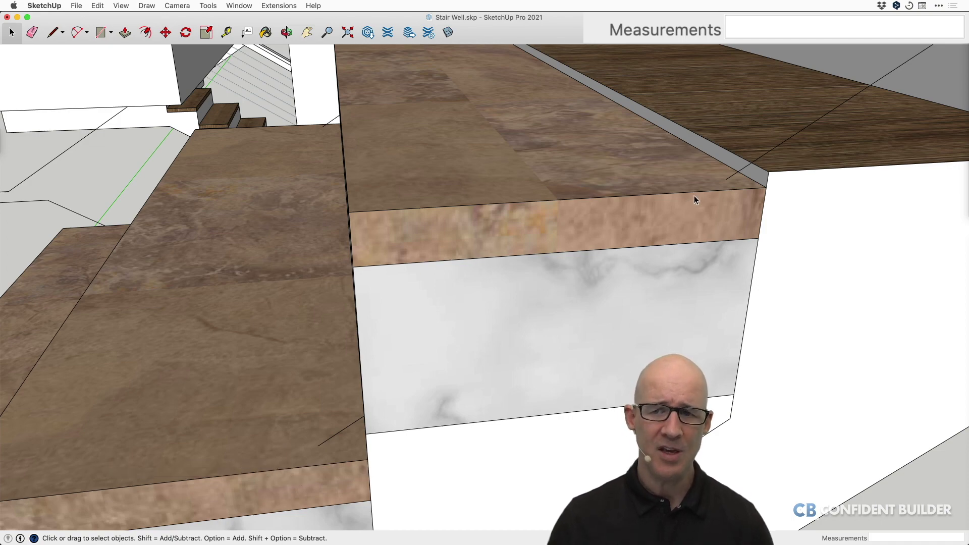
{"action": "scroll", "coordinate": [694, 198], "scroll_direction": "down", "scroll_amount": 5}
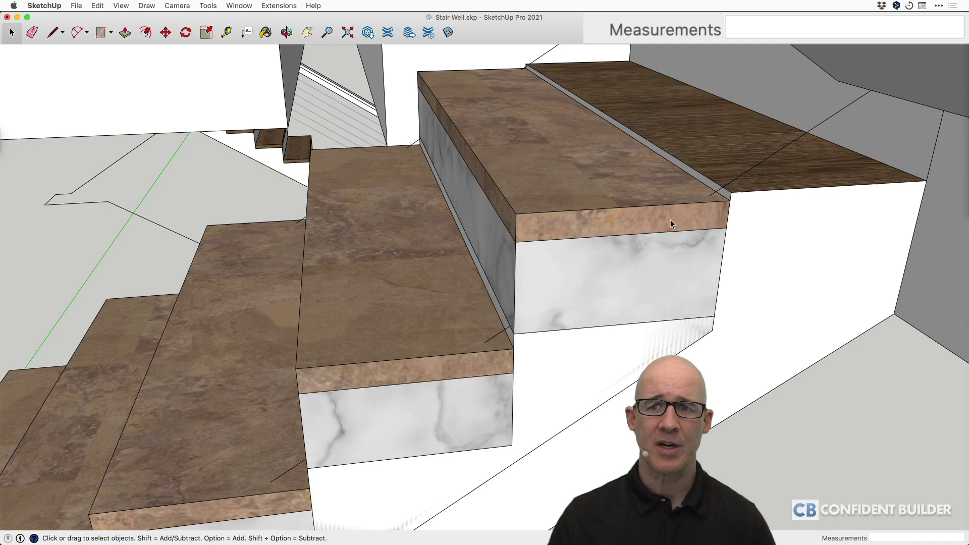
{"action": "mouse_move", "coordinate": [670, 220]}
{"action": "middle_mouse_down"}
{"action": "mouse_move", "coordinate": [621, 241]}
{"action": "mouse_move", "coordinate": [625, 264]}
{"action": "mouse_move", "coordinate": [740, 259]}
{"action": "mouse_move", "coordinate": [626, 121]}
{"action": "middle_mouse_up"}
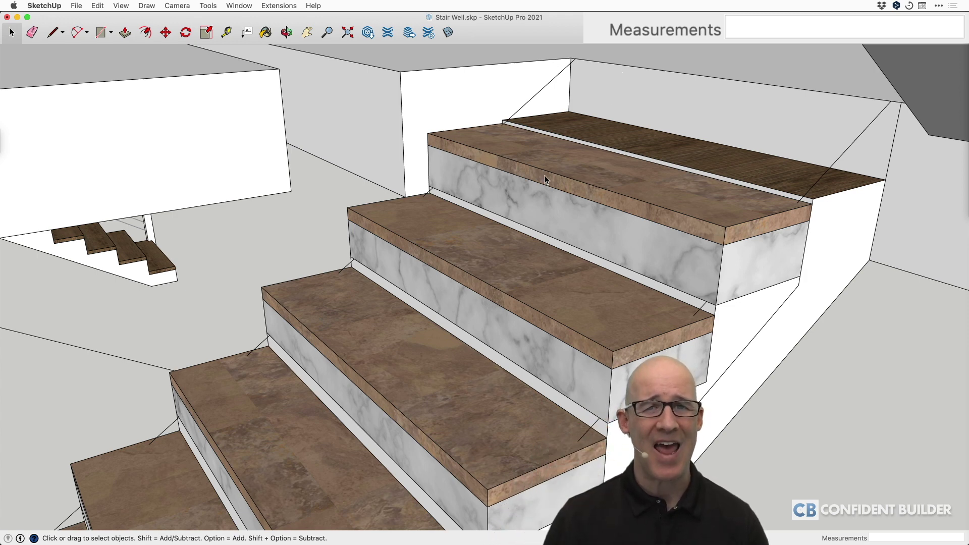
Measure the upper floor's thickness along its vertical corner edge beside the top step
{"action": "key", "text": "t"}
{"action": "left_click", "coordinate": [400, 72]}
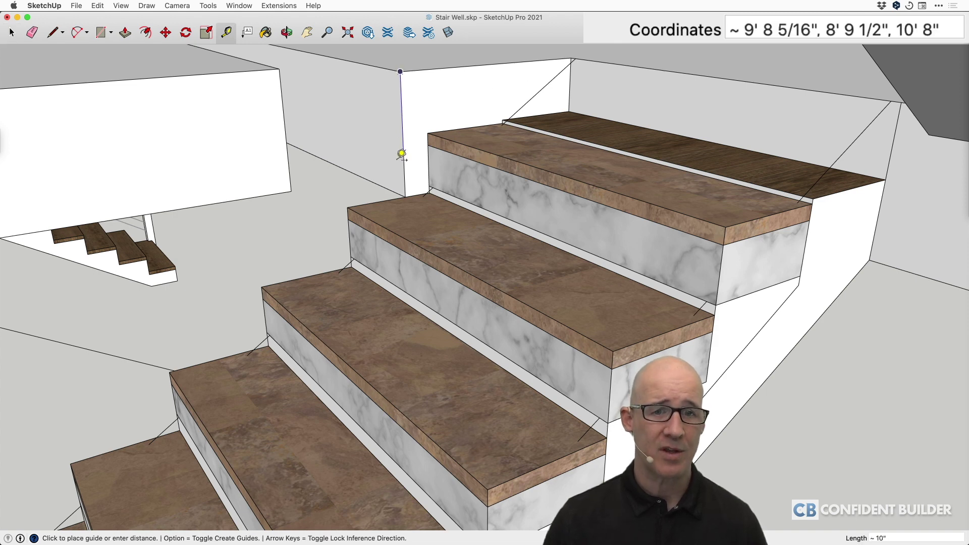
{"action": "left_click", "coordinate": [406, 195]}
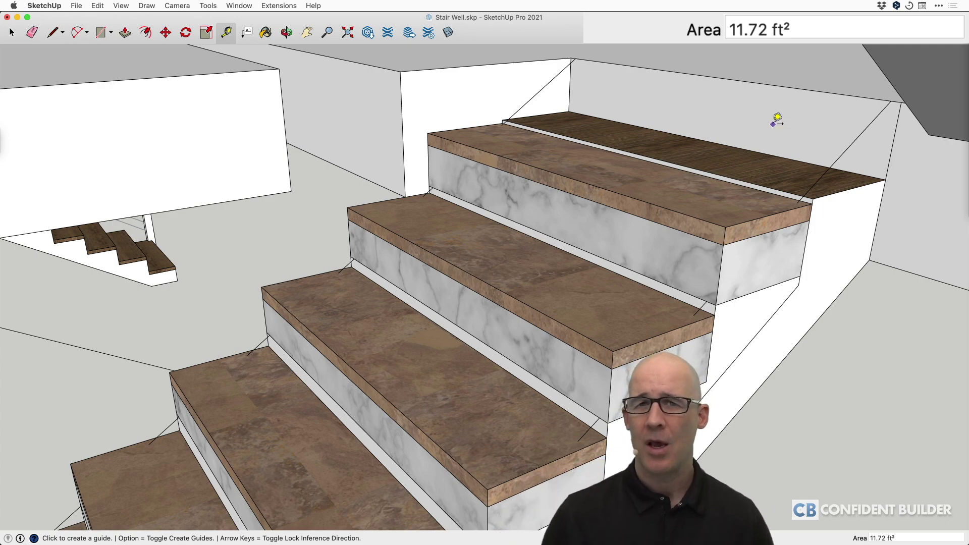
Open the marble-sided stair group above the floor-level plan for editing
{"action": "key", "text": "space"}
{"action": "middle_click_drag", "start_coordinate": [761, 121], "coordinate": [468, 253]}
{"action": "scroll", "coordinate": [666, 236], "scroll_direction": "down", "scroll_amount": 5}
{"action": "scroll", "coordinate": [468, 253], "scroll_direction": "down", "scroll_amount": 8}
{"action": "middle_click_drag", "start_coordinate": [395, 306], "coordinate": [433, 245], "text": "shift"}
{"action": "scroll", "coordinate": [477, 278], "scroll_direction": "up", "scroll_amount": 6}
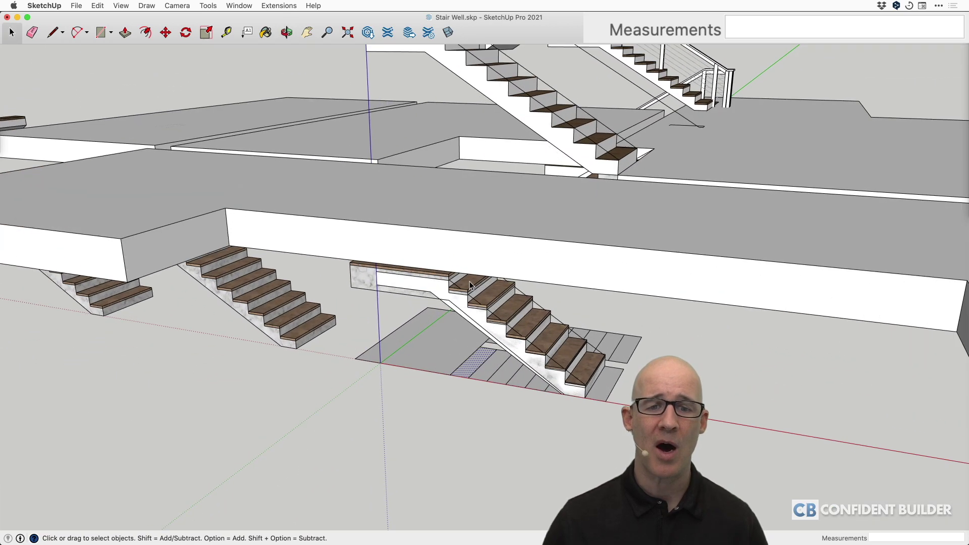
{"action": "scroll", "coordinate": [477, 281], "scroll_direction": "up", "scroll_amount": 3}
{"action": "left_click", "coordinate": [390, 270]}
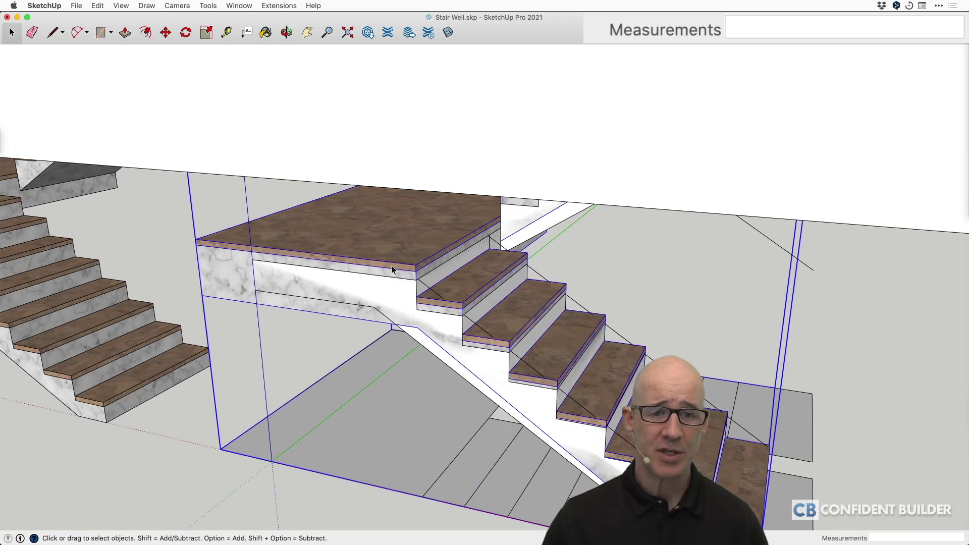
{"action": "middle_click_drag", "start_coordinate": [392, 265], "coordinate": [414, 275]}
{"action": "scroll", "coordinate": [414, 275], "scroll_direction": "down", "scroll_amount": 3}
{"action": "key", "text": "m"}
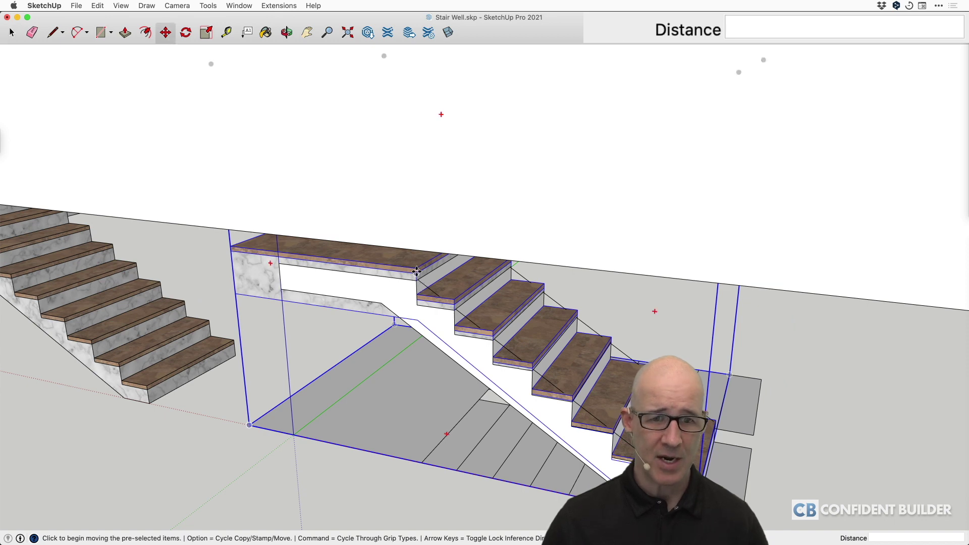
{"action": "key", "text": "space"}
{"action": "double_click", "coordinate": [406, 275]}
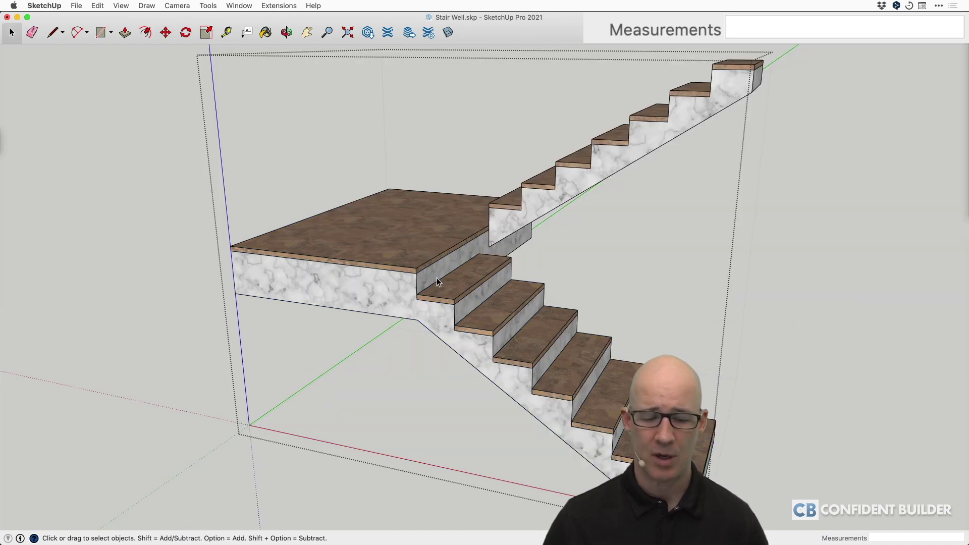
{"action": "middle_click_drag", "start_coordinate": [438, 275], "coordinate": [355, 224]}
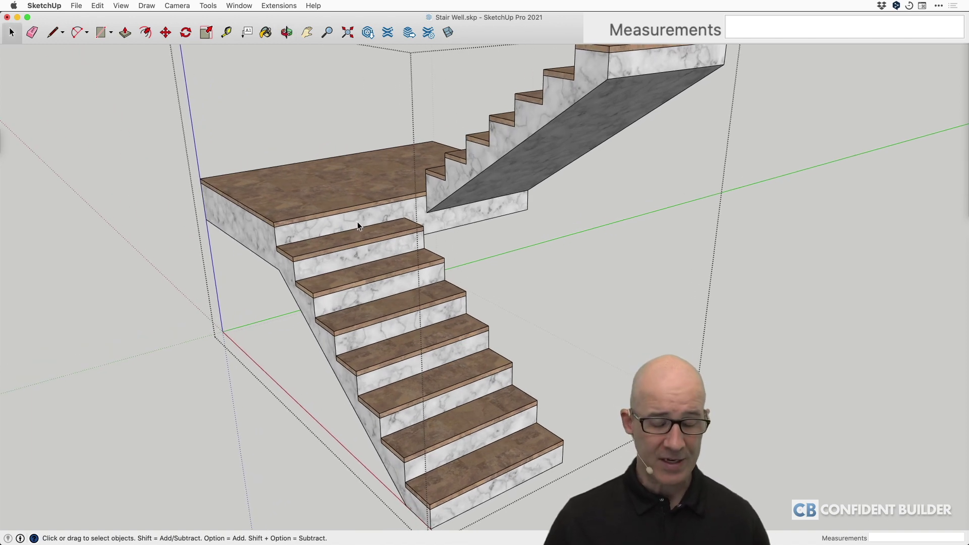
Bring up the model's colors and choose the default material for painting
{"action": "left_click_drag", "start_coordinate": [782, 141], "coordinate": [789, 66]}
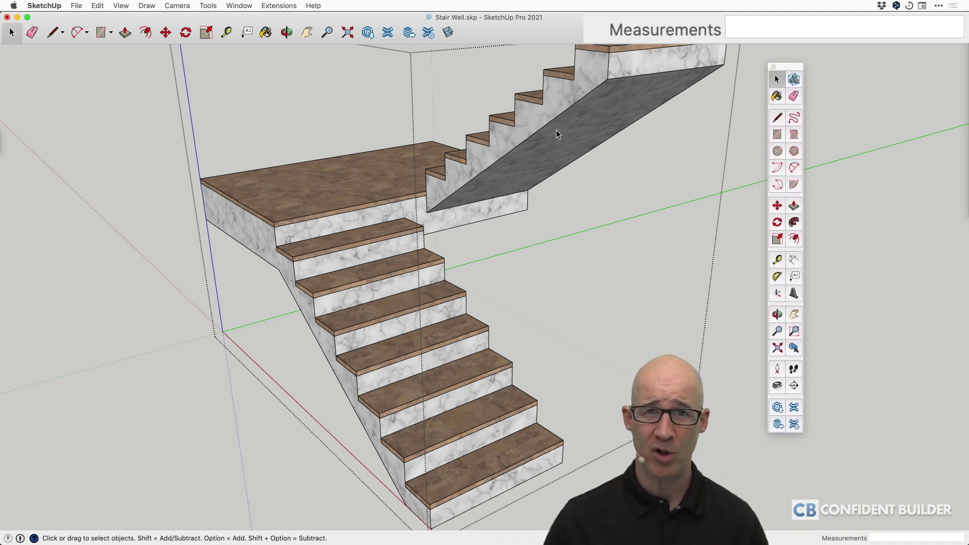
{"action": "left_click", "coordinate": [777, 97]}
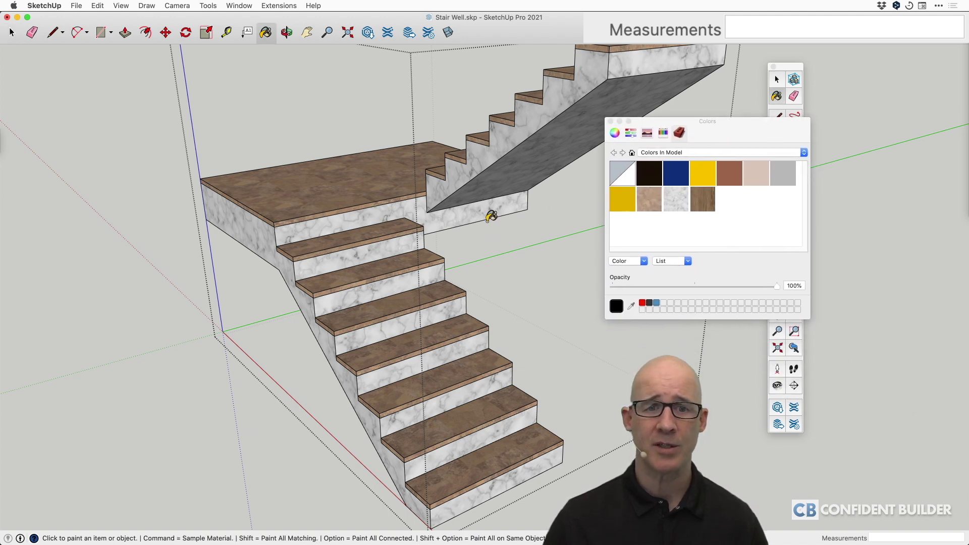
{"action": "left_click", "coordinate": [630, 179]}
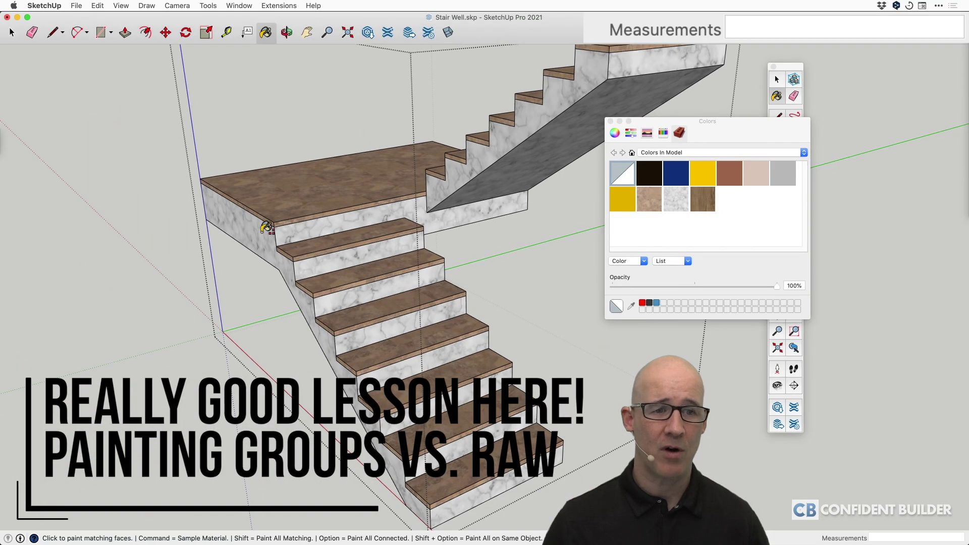
Try to paint the selected side face of the landing and lower flight with the default material
{"action": "key", "text": "space"}
{"action": "left_click", "coordinate": [263, 240]}
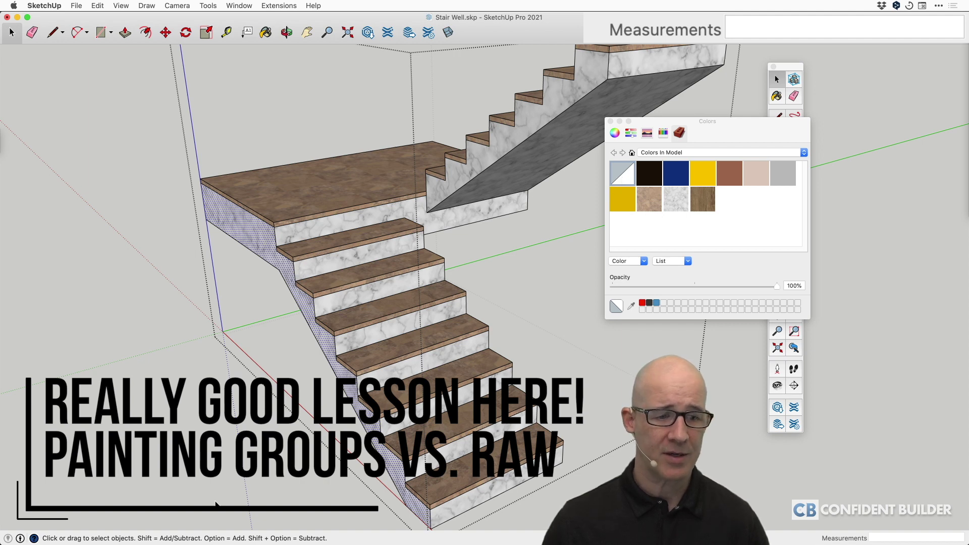
{"action": "left_click_drag", "start_coordinate": [773, 124], "coordinate": [775, 143]}
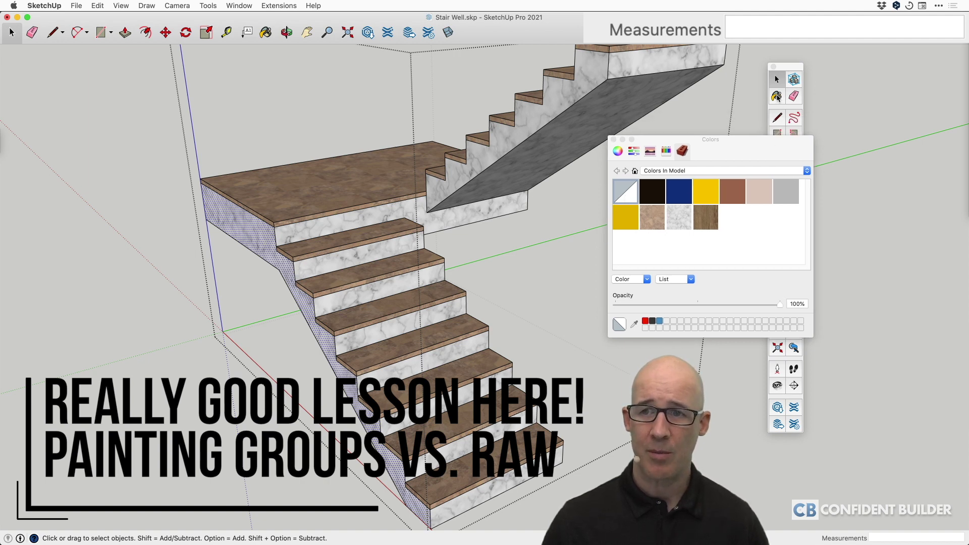
{"action": "left_click", "coordinate": [777, 96]}
{"action": "left_click", "coordinate": [620, 197]}
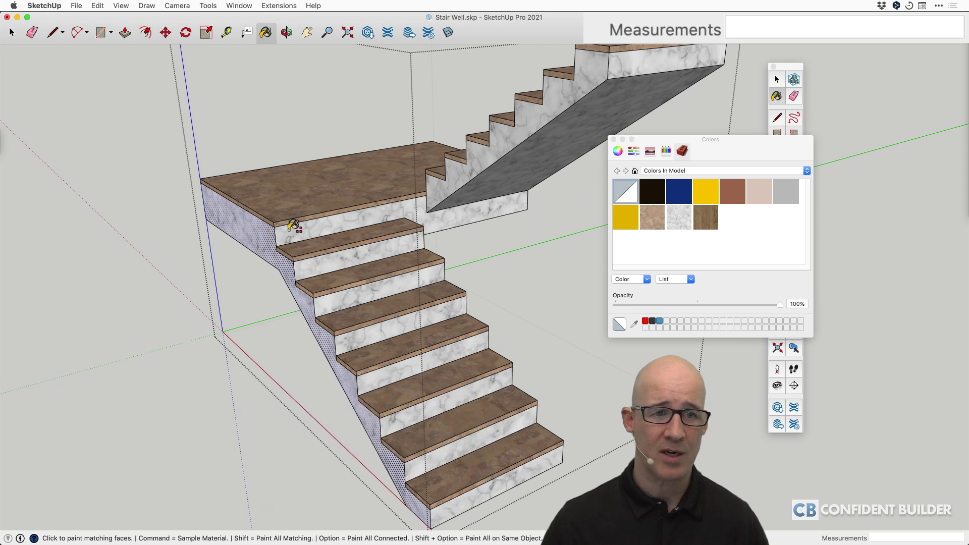
{"action": "key", "text": "space"}
Paint the upper flight's underside black and undo the fill
{"action": "left_click", "coordinate": [482, 191]}
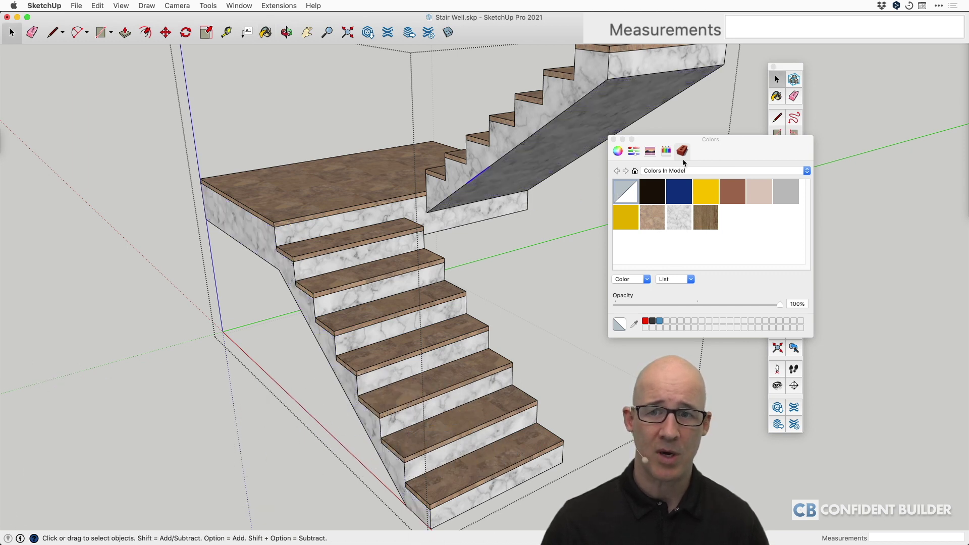
{"action": "left_click", "coordinate": [651, 193]}
{"action": "left_click", "coordinate": [562, 144]}
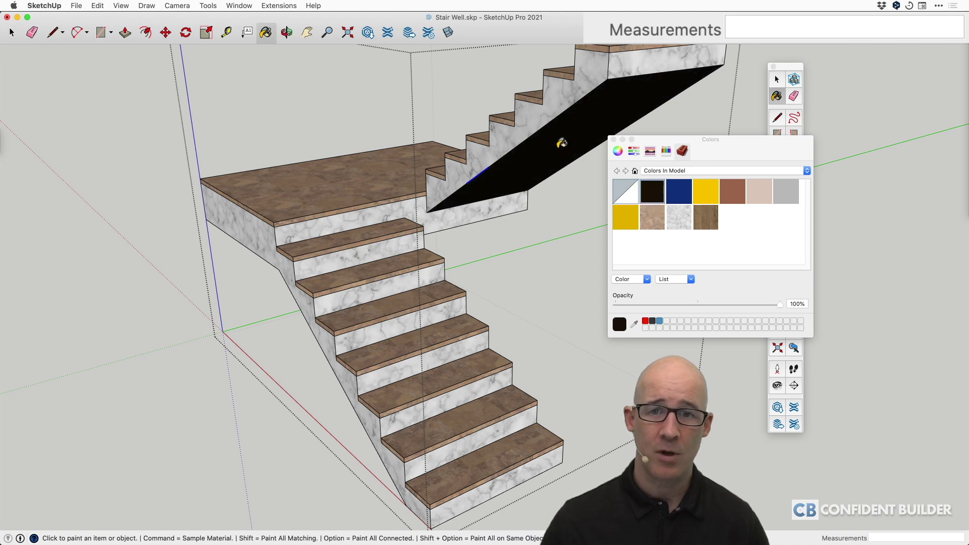
{"action": "key", "text": "super+z"}
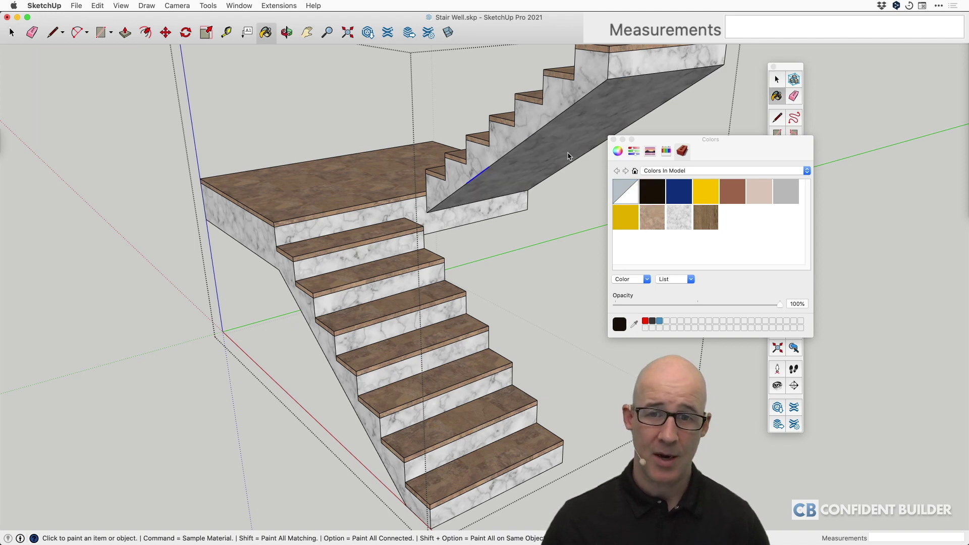
Try to paint the upper flight's stepped side face with the default material and leave the stair group
{"action": "left_click", "coordinate": [631, 194]}
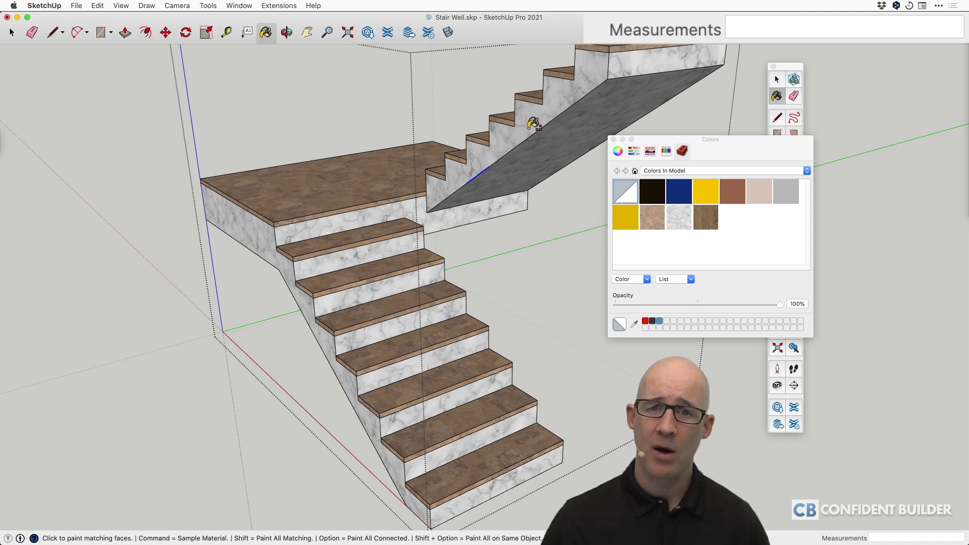
{"action": "key", "text": "space"}
{"action": "left_click", "coordinate": [530, 135]}
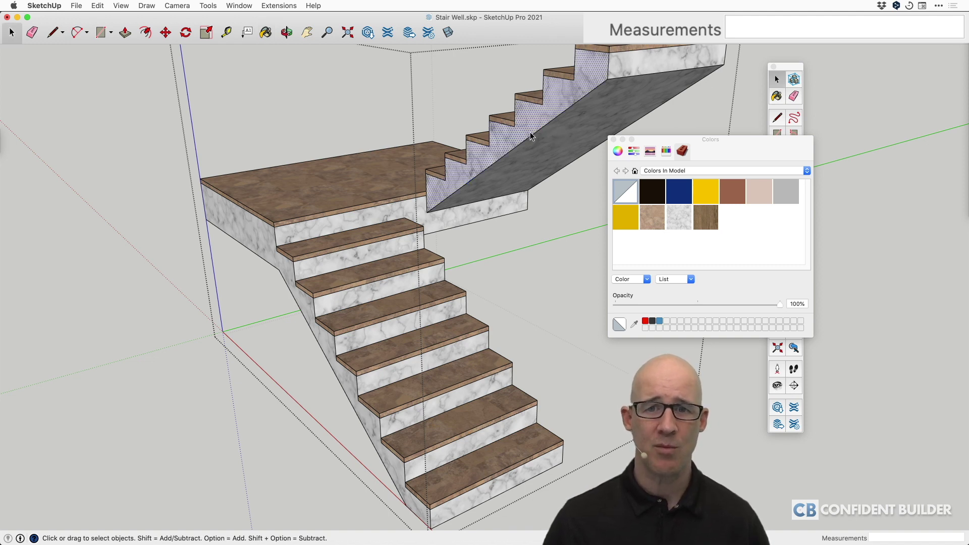
{"action": "left_click", "coordinate": [776, 96]}
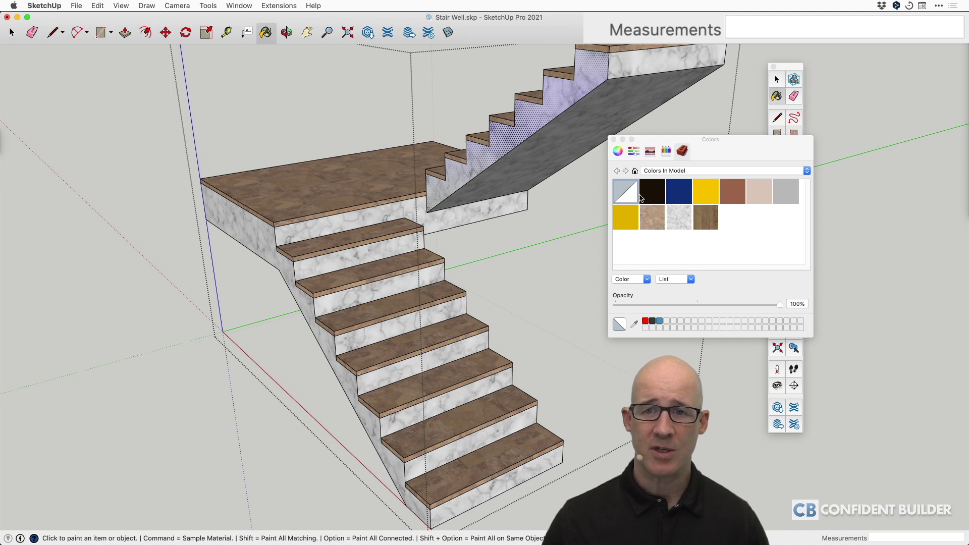
{"action": "left_click", "coordinate": [640, 195]}
{"action": "left_click", "coordinate": [631, 195]}
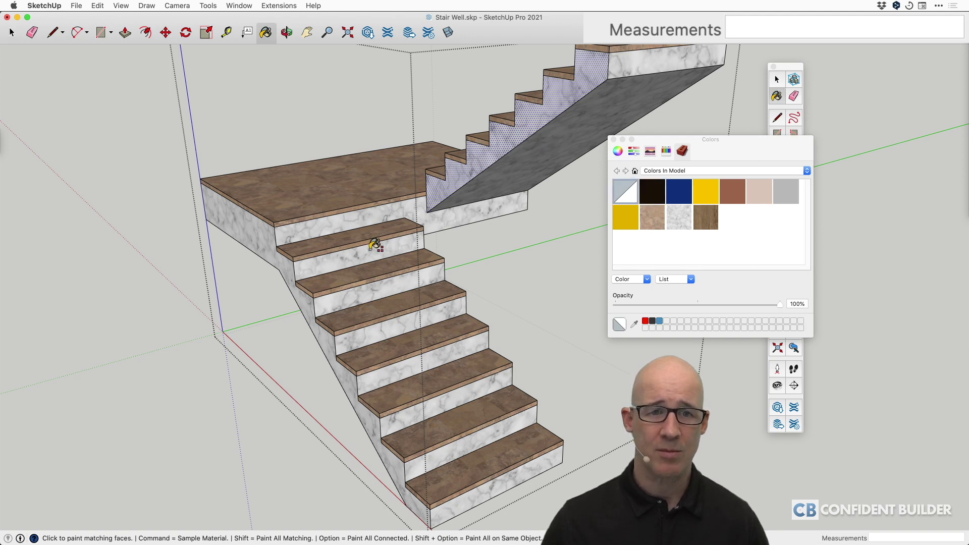
{"action": "key", "text": "space"}
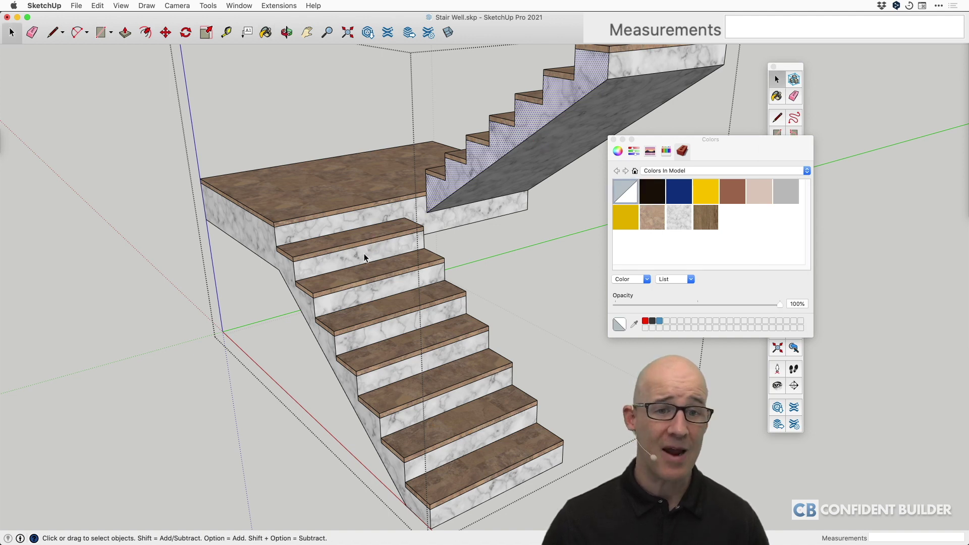
{"action": "left_click", "coordinate": [363, 254]}
{"action": "left_click", "coordinate": [154, 294]}
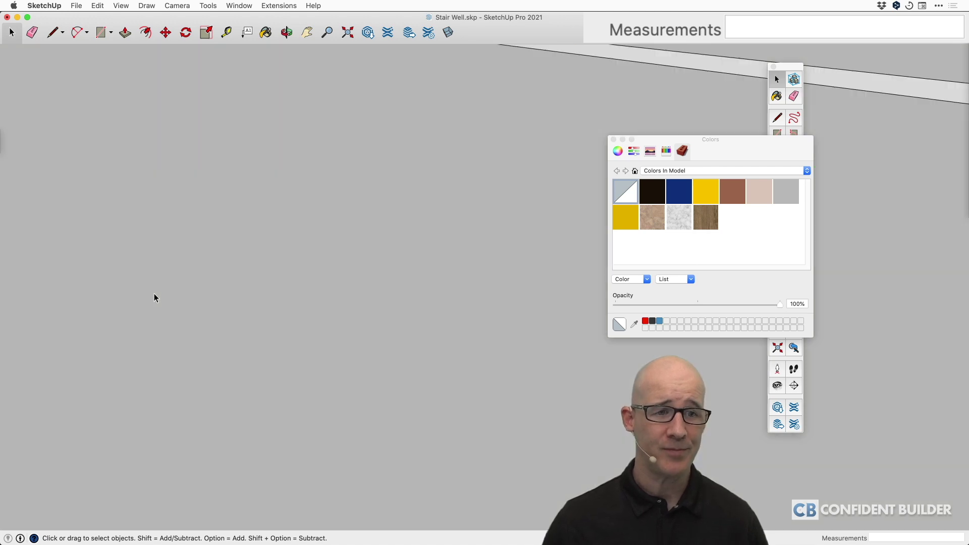
Paint the landing's top surface and all matching tread faces with the wood material
{"action": "middle_click_drag", "start_coordinate": [155, 297], "coordinate": [232, 258]}
{"action": "key", "text": "shift+z"}
{"action": "key", "text": "space"}
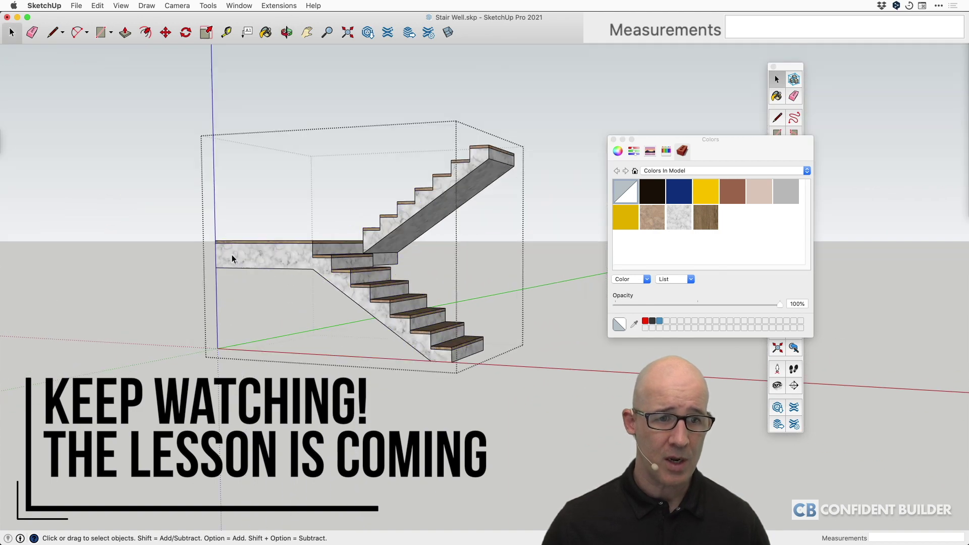
{"action": "middle_click_drag", "start_coordinate": [236, 261], "coordinate": [282, 247]}
{"action": "key", "text": "b"}
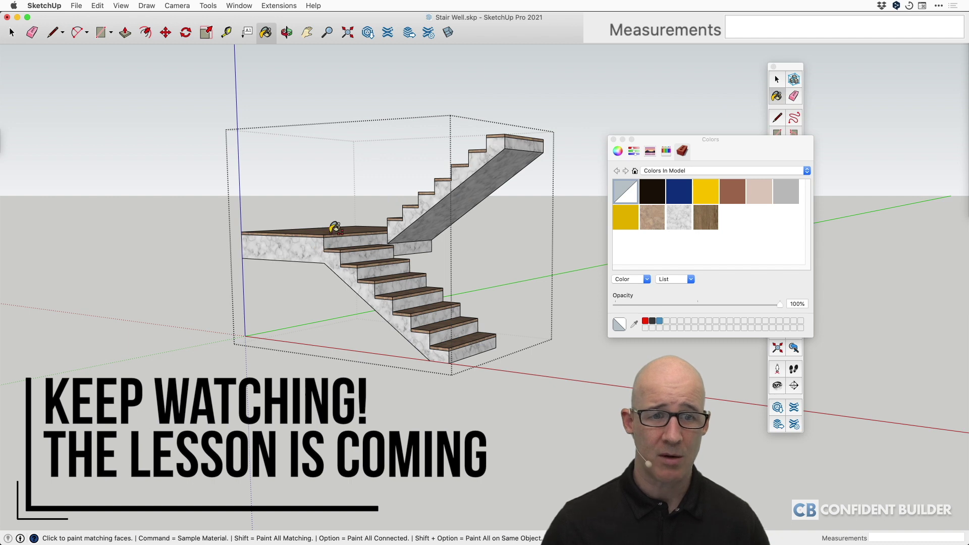
{"action": "left_click", "coordinate": [706, 217]}
{"action": "scroll", "coordinate": [341, 212], "scroll_direction": "up", "scroll_amount": 3}
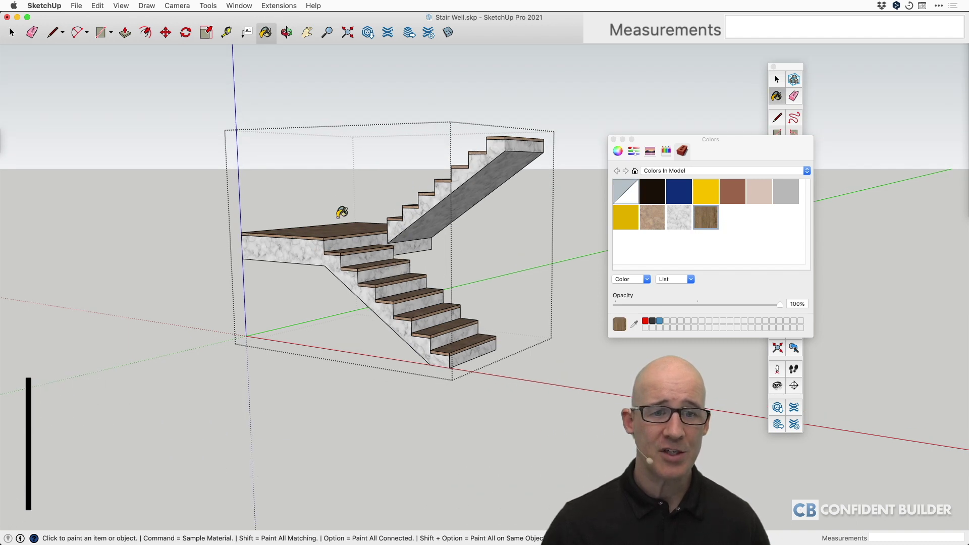
{"action": "scroll", "coordinate": [343, 218], "scroll_direction": "up", "scroll_amount": 5}
{"action": "left_click", "coordinate": [335, 292], "text": "shift"}
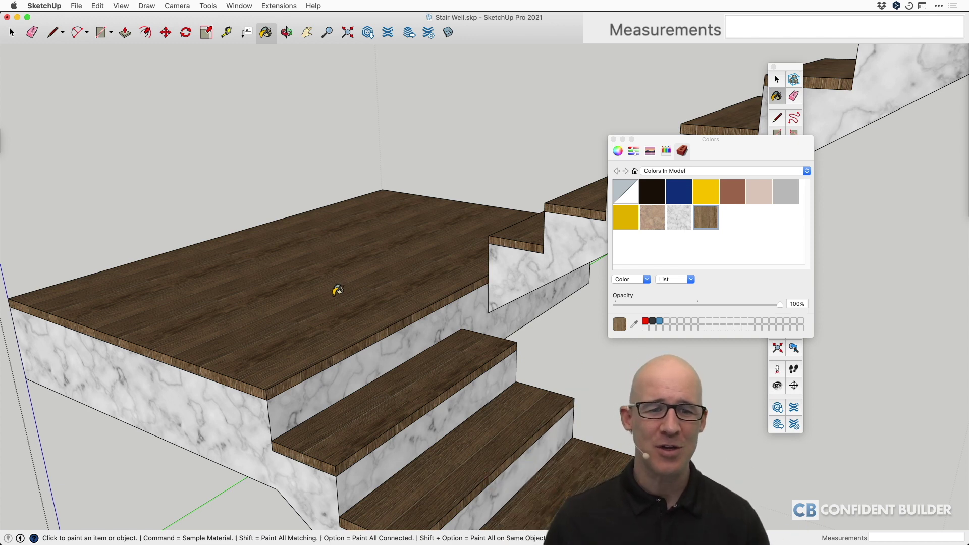
Leave the stair group and delete the upper floor slabs that cover the stairs
{"action": "key", "text": "space"}
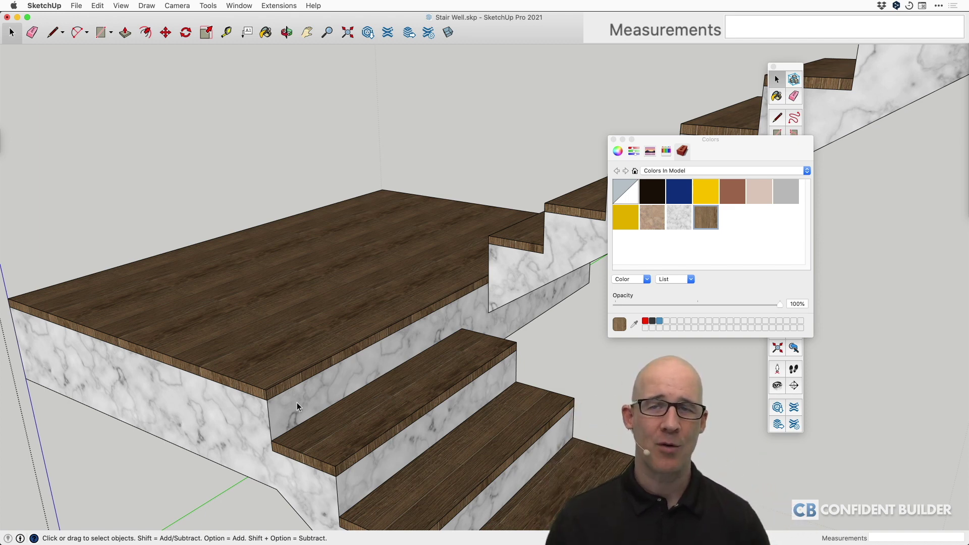
{"action": "scroll", "coordinate": [422, 285], "scroll_direction": "down", "scroll_amount": 8}
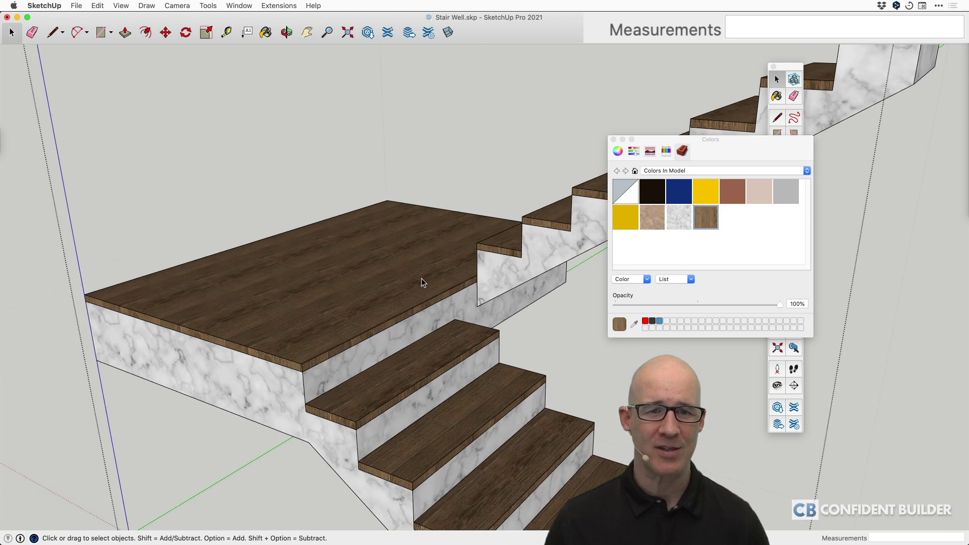
{"action": "left_click", "coordinate": [237, 239]}
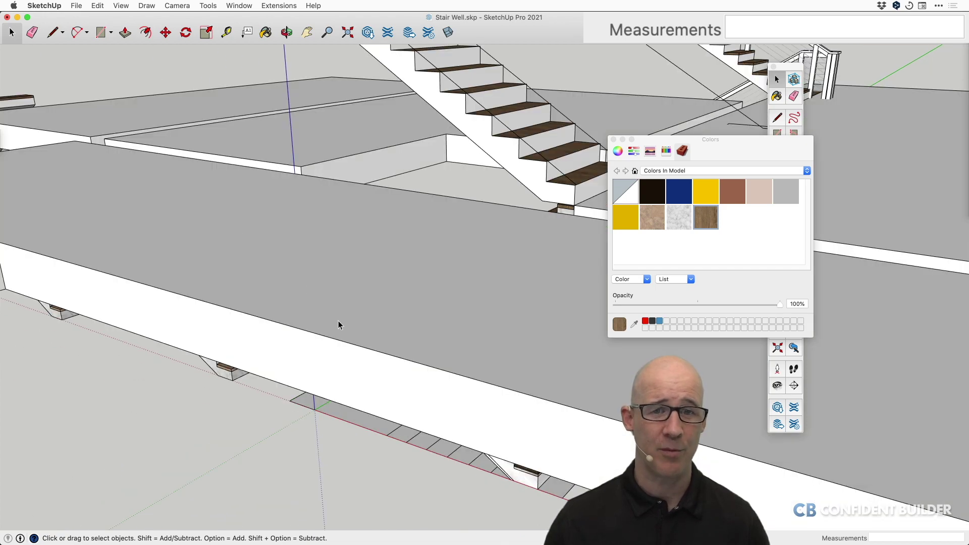
{"action": "double_click", "coordinate": [397, 329]}
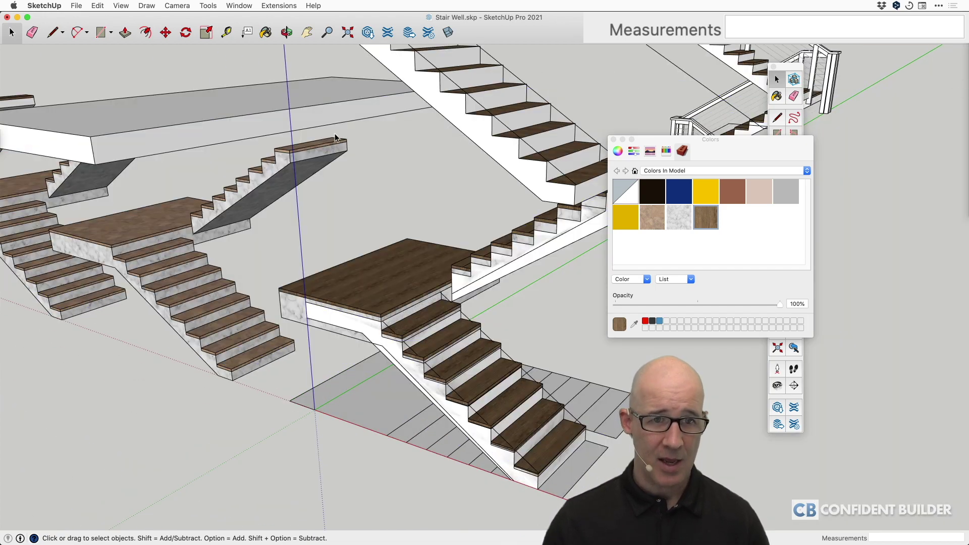
{"action": "left_click", "coordinate": [325, 115]}
{"action": "key", "text": "Delete"}
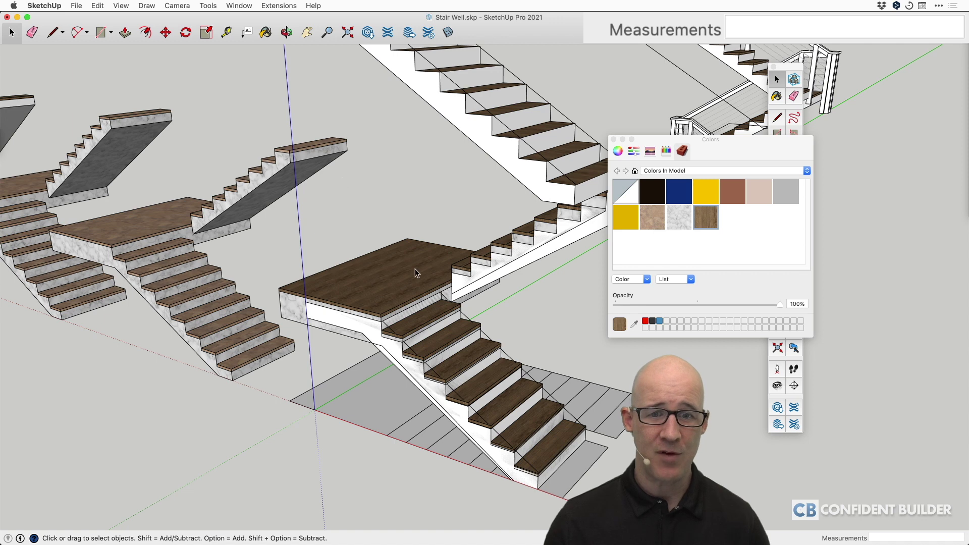
Set the material of the whole Stair TB group to the default in its entity information, and clear away the open windows
{"action": "left_click", "coordinate": [297, 305]}
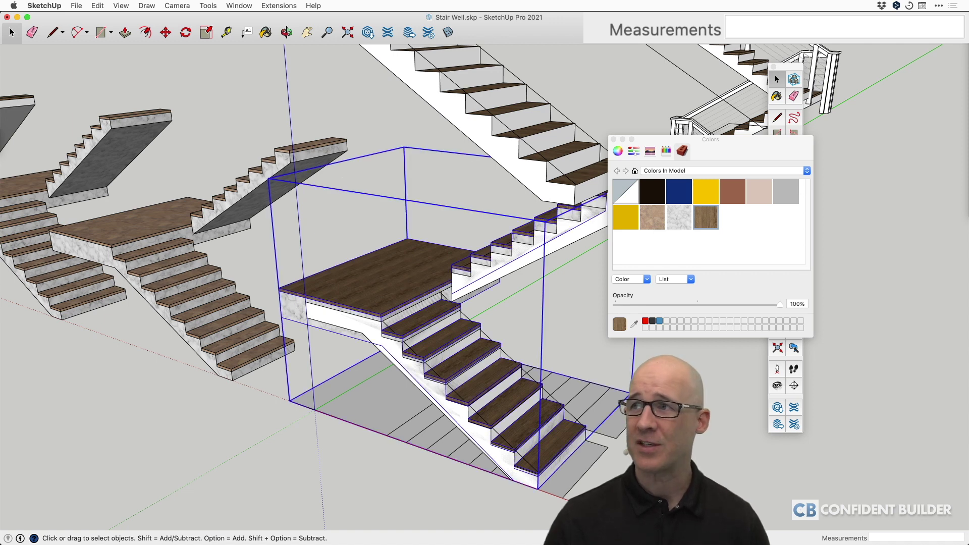
{"action": "left_click_drag", "start_coordinate": [968, 51], "coordinate": [668, 77]}
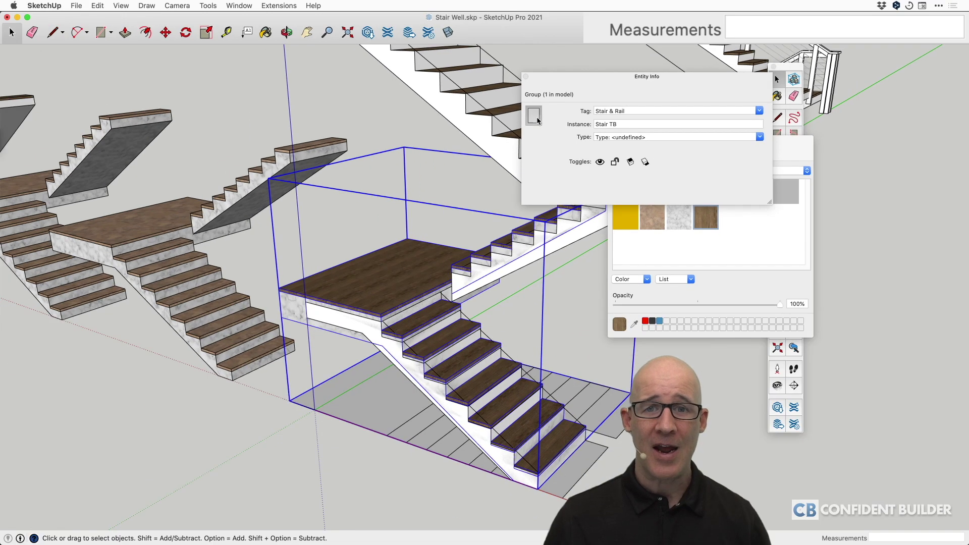
{"action": "left_click", "coordinate": [520, 104]}
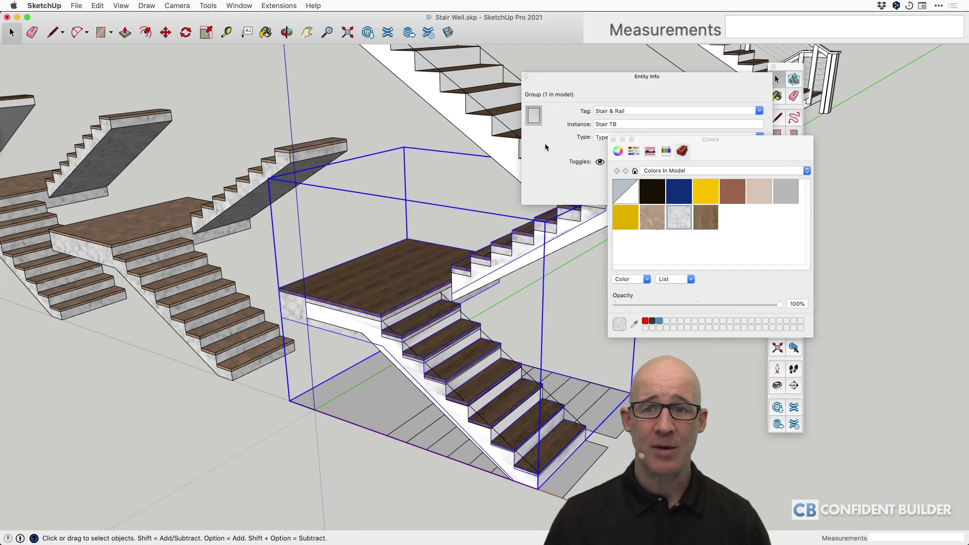
{"action": "left_click", "coordinate": [629, 192]}
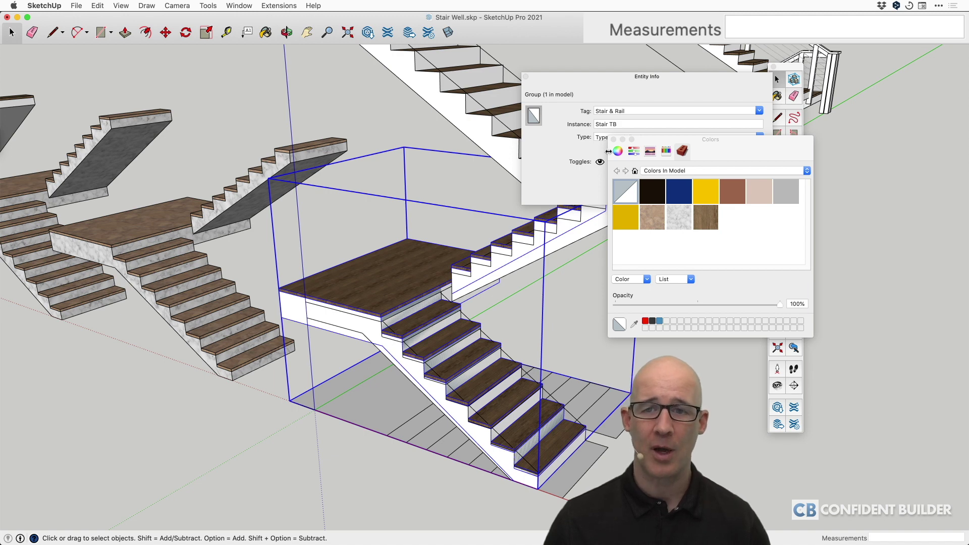
{"action": "left_click", "coordinate": [613, 140]}
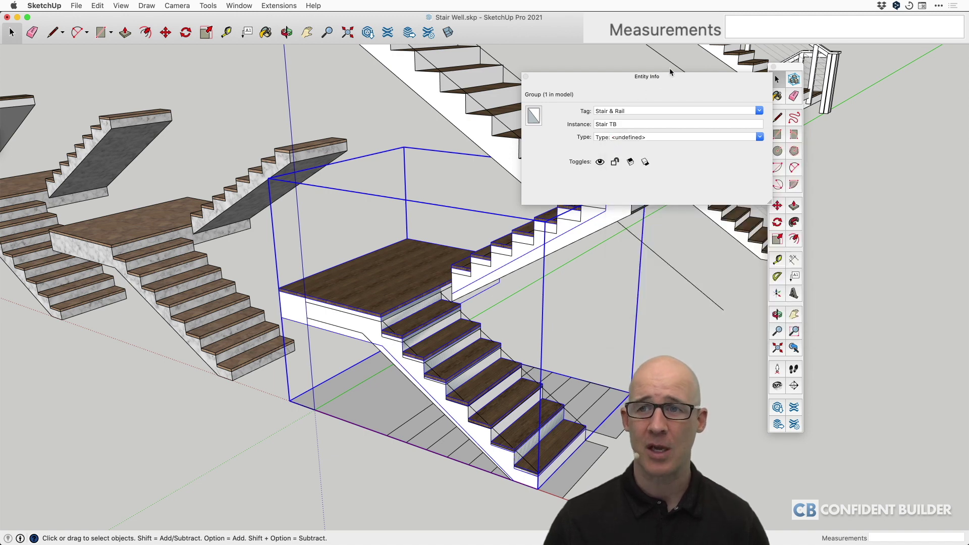
{"action": "left_click_drag", "start_coordinate": [640, 80], "coordinate": [944, 72]}
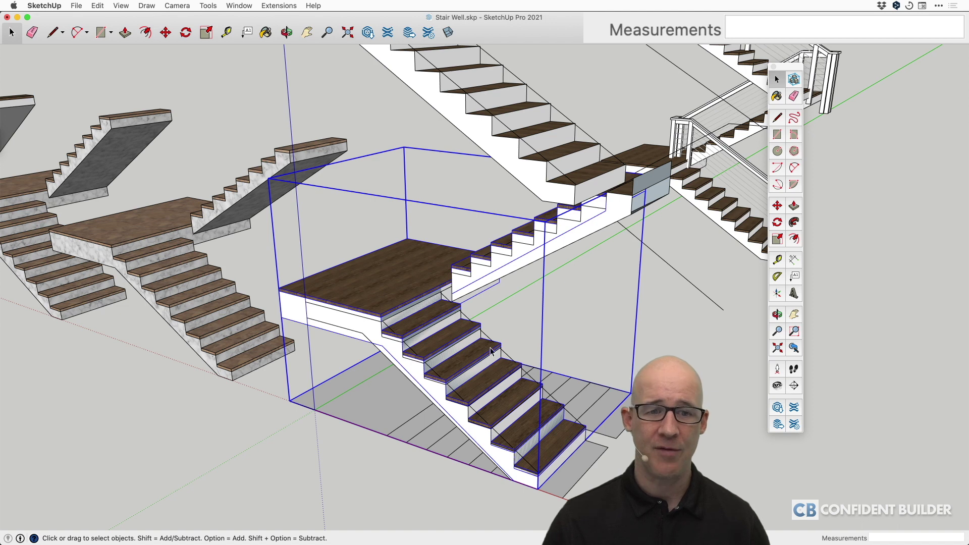
Open the stair group and reverse the six blue riser faces of the lower flight
{"action": "double_click", "coordinate": [296, 310]}
{"action": "scroll", "coordinate": [353, 328], "scroll_direction": "up", "scroll_amount": 2}
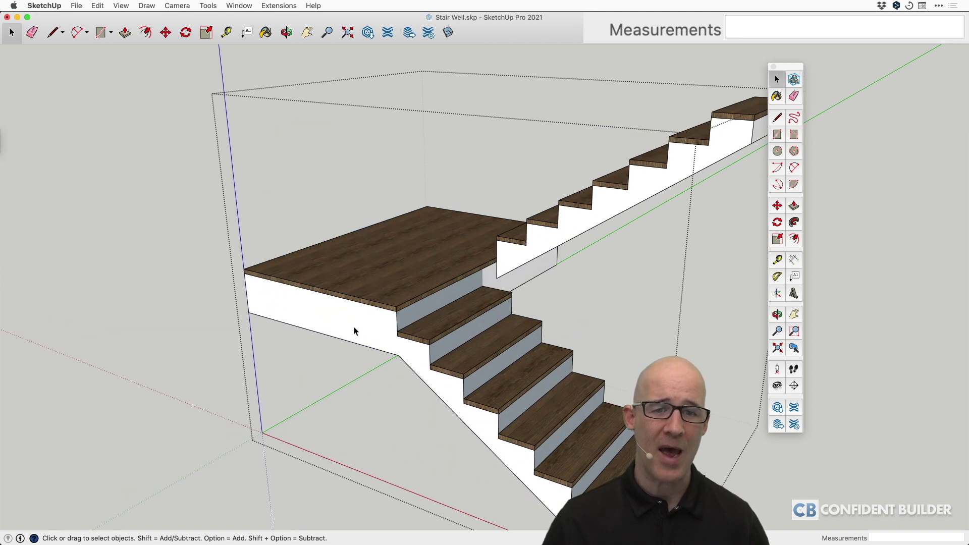
{"action": "mouse_move", "coordinate": [353, 329]}
{"action": "middle_mouse_down"}
{"action": "mouse_move", "coordinate": [404, 346]}
{"action": "mouse_move", "coordinate": [385, 328]}
{"action": "mouse_move", "coordinate": [303, 331]}
{"action": "middle_mouse_up"}
{"action": "scroll", "coordinate": [277, 331], "scroll_direction": "up", "scroll_amount": 3}
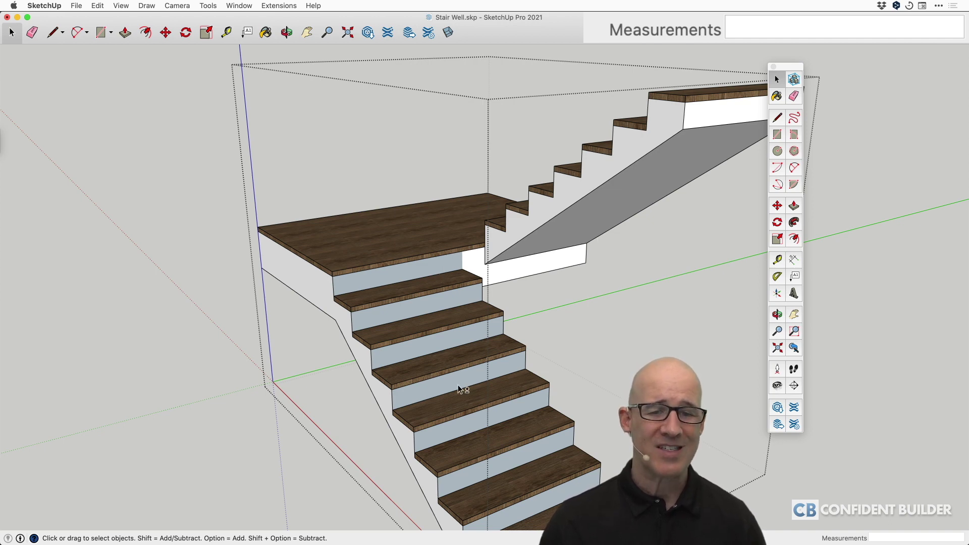
{"action": "mouse_move", "coordinate": [462, 388]}
{"action": "middle_mouse_down", "text": "shift"}
{"action": "mouse_move", "coordinate": [424, 290]}
{"action": "mouse_move", "coordinate": [425, 301]}
{"action": "middle_mouse_up", "text": "shift"}
{"action": "left_click", "coordinate": [456, 422], "text": "shift"}
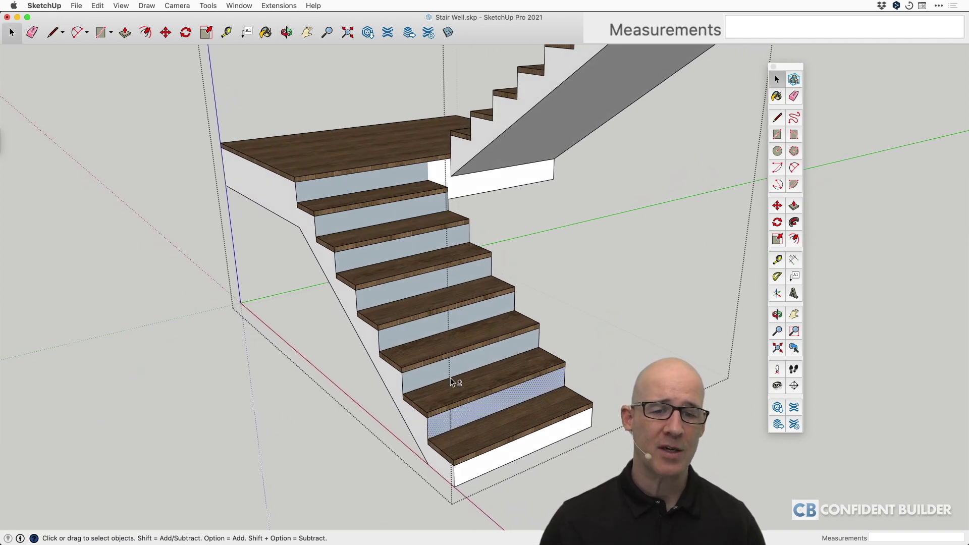
{"action": "left_click", "coordinate": [446, 366], "text": "shift"}
{"action": "left_click", "coordinate": [441, 325], "text": "shift"}
{"action": "left_click", "coordinate": [435, 275], "text": "shift"}
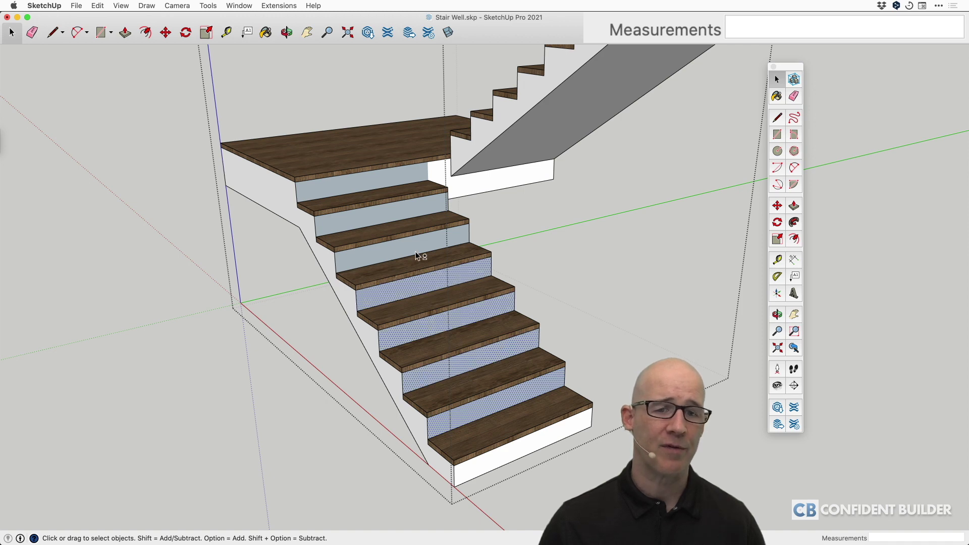
{"action": "left_click", "coordinate": [414, 245], "text": "shift"}
{"action": "left_click", "coordinate": [399, 210], "text": "shift"}
{"action": "right_click", "coordinate": [394, 215]}
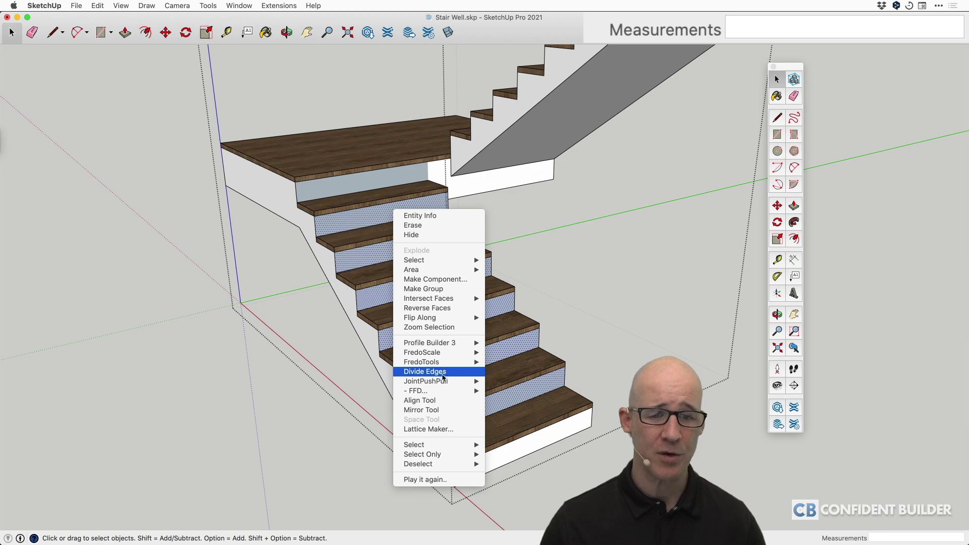
{"action": "mouse_move", "coordinate": [443, 385]}
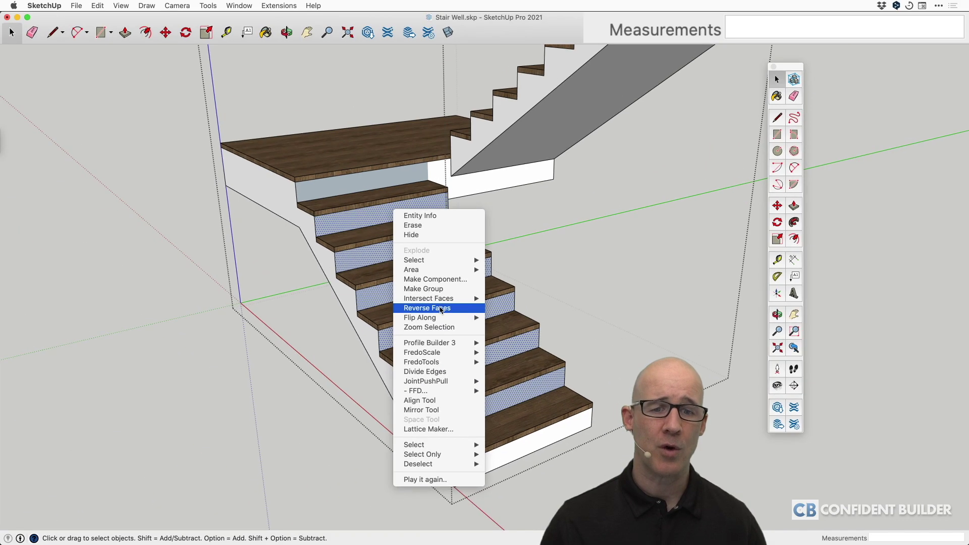
{"action": "left_click", "coordinate": [438, 307]}
Try to reverse the landing's front face above the lower flight
{"action": "left_click", "coordinate": [376, 177]}
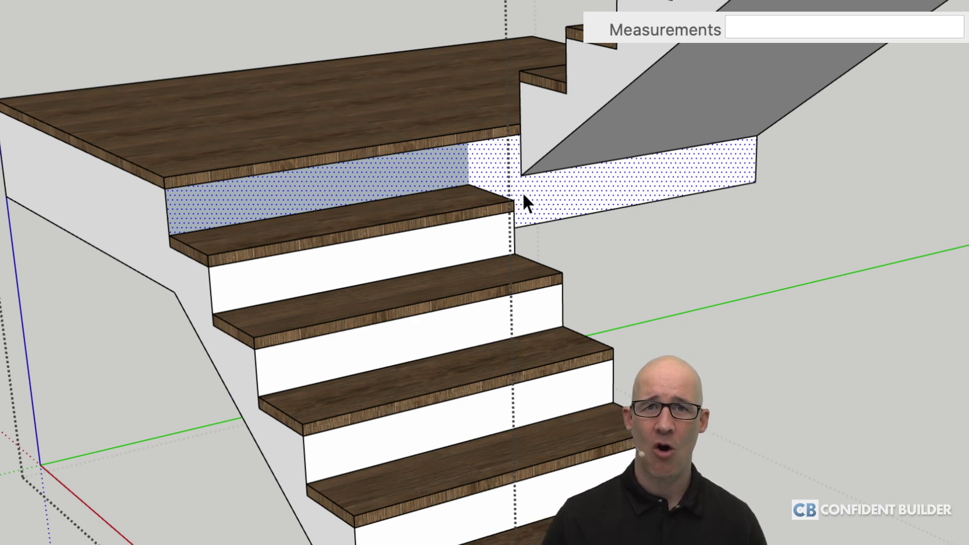
{"action": "right_click", "coordinate": [375, 180]}
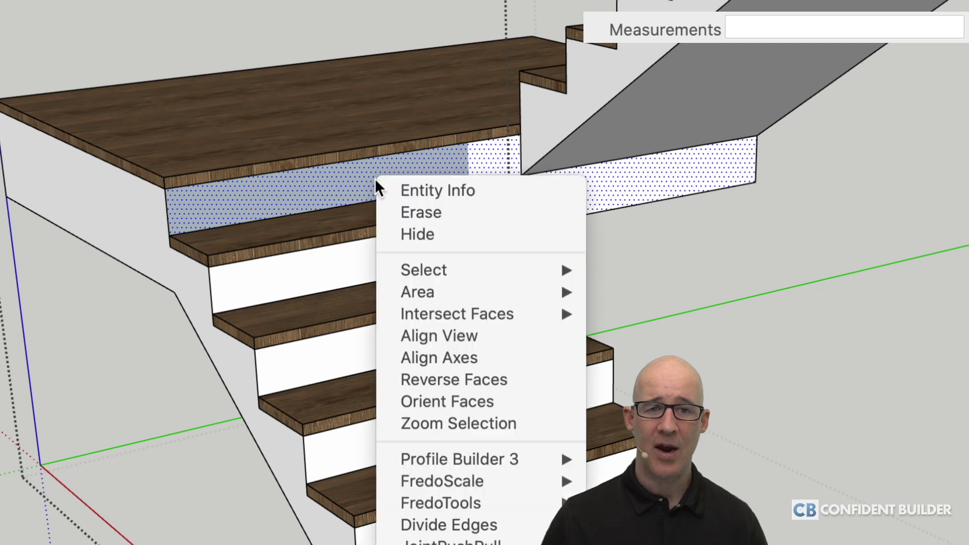
{"action": "left_click", "coordinate": [474, 378]}
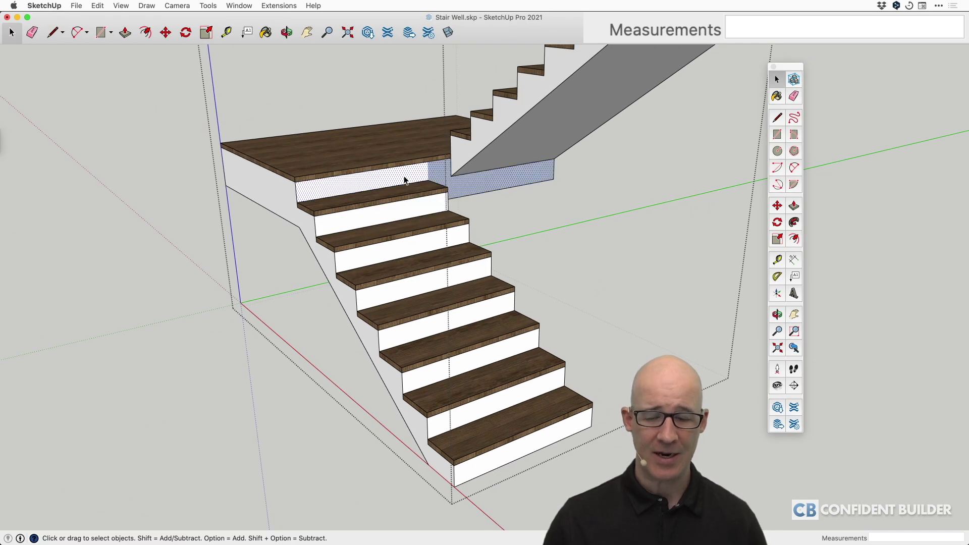
Delete the landing's front face and rebuild it by tracing its short vertical edge, about 6 7/16", with the Line tool
{"action": "key", "text": "Delete"}
{"action": "key", "text": "l"}
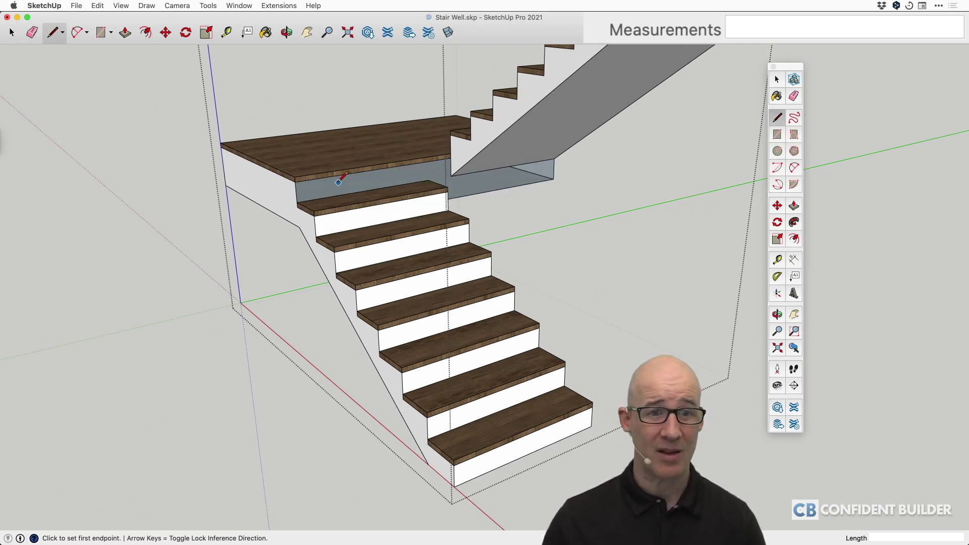
{"action": "left_click", "coordinate": [297, 202]}
{"action": "left_click", "coordinate": [295, 181]}
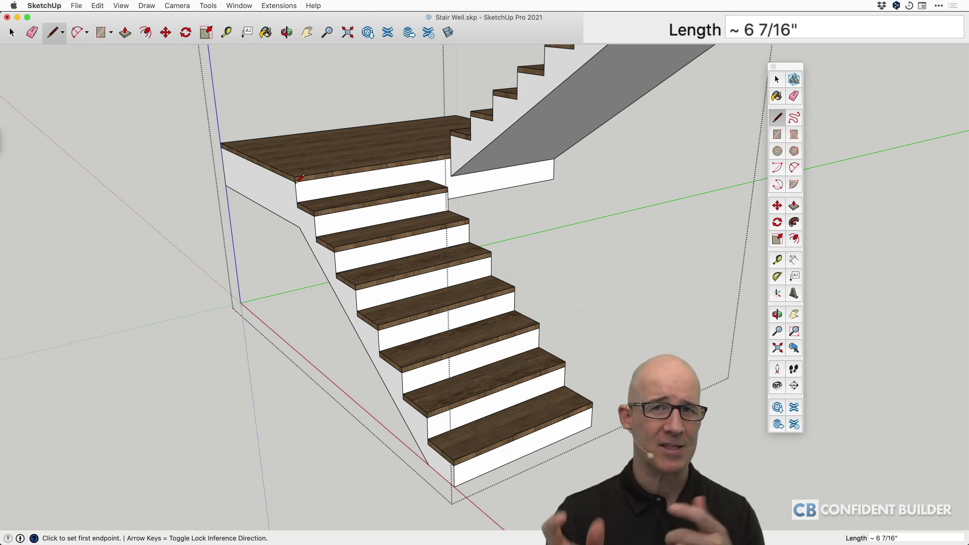
{"action": "key", "text": "space"}
Reverse the seven blue riser faces of the upper flight
{"action": "middle_click_drag", "start_coordinate": [299, 179], "coordinate": [325, 270]}
{"action": "scroll", "coordinate": [325, 270], "scroll_direction": "up", "scroll_amount": 6}
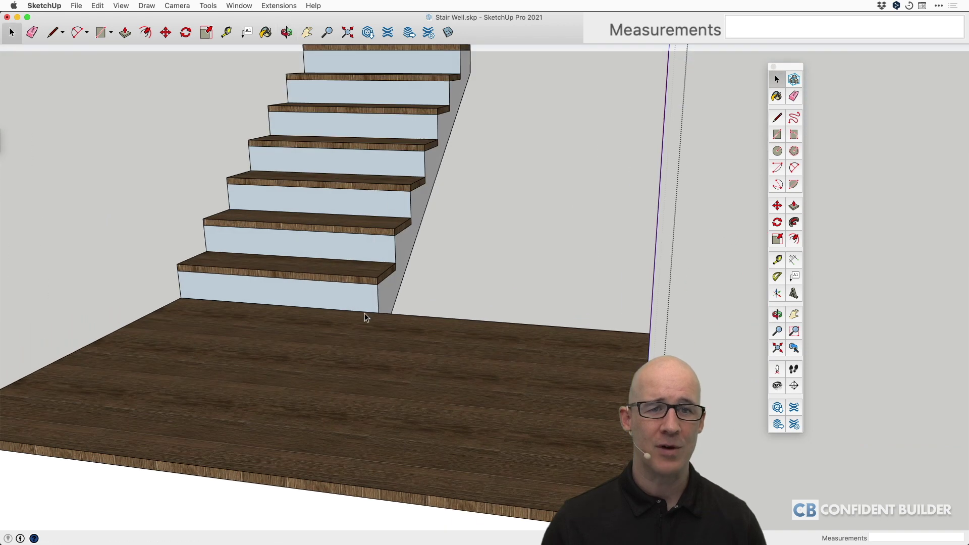
{"action": "left_click", "coordinate": [332, 295]}
{"action": "left_click", "coordinate": [346, 250], "text": "shift"}
{"action": "left_click", "coordinate": [358, 198], "text": "shift"}
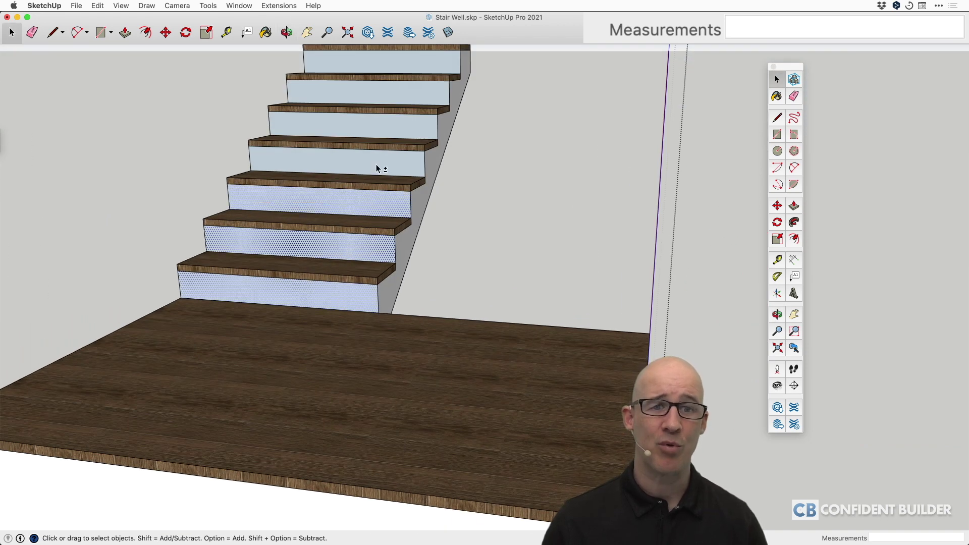
{"action": "left_click", "coordinate": [377, 167], "text": "shift"}
{"action": "left_click", "coordinate": [395, 122], "text": "shift"}
{"action": "left_click", "coordinate": [403, 102], "text": "shift"}
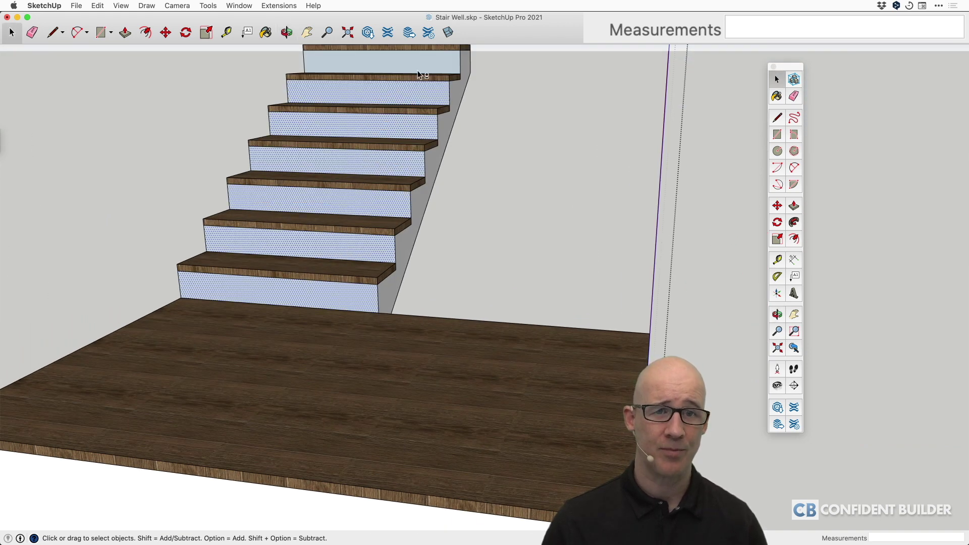
{"action": "left_click", "coordinate": [417, 70], "text": "shift"}
{"action": "right_click", "coordinate": [419, 68]}
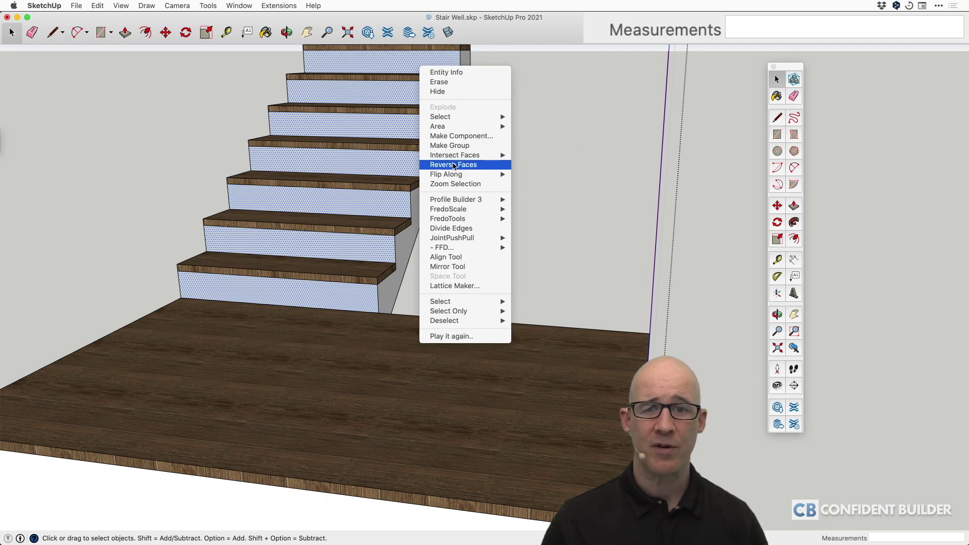
{"action": "left_click", "coordinate": [453, 166]}
Paint the landing's side and all matching default-material faces with the reddish-brown color
{"action": "middle_click_drag", "start_coordinate": [496, 303], "coordinate": [704, 182]}
{"action": "left_click", "coordinate": [776, 96]}
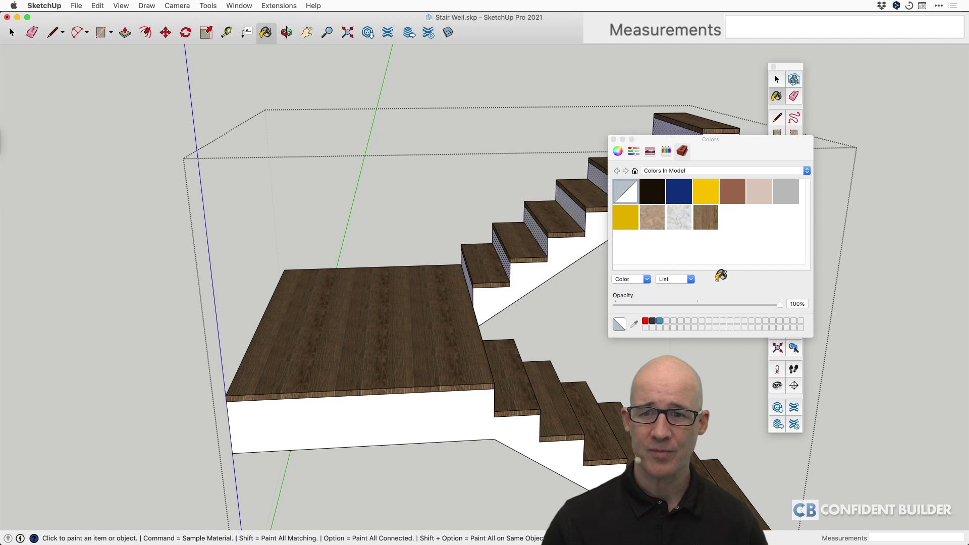
{"action": "left_click", "coordinate": [732, 194]}
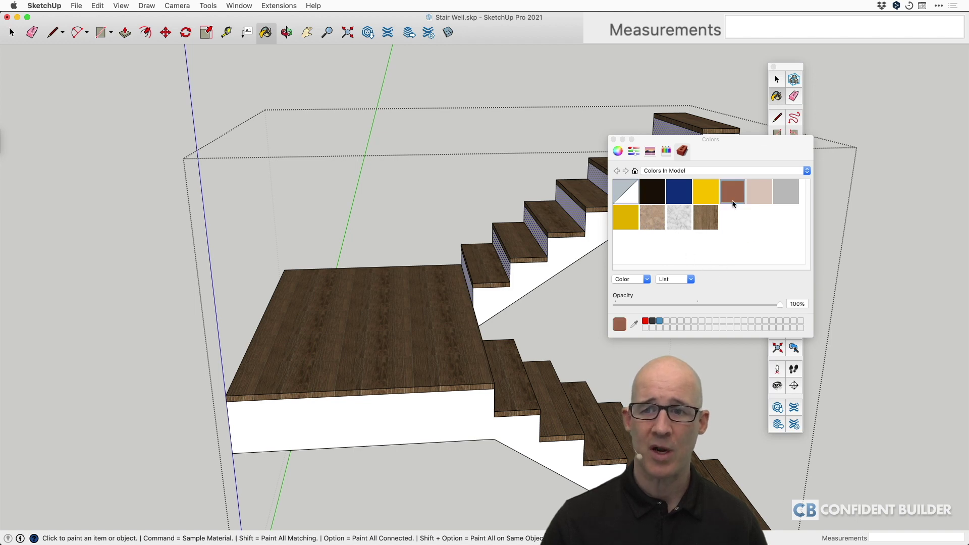
{"action": "left_click", "coordinate": [451, 415], "text": "shift"}
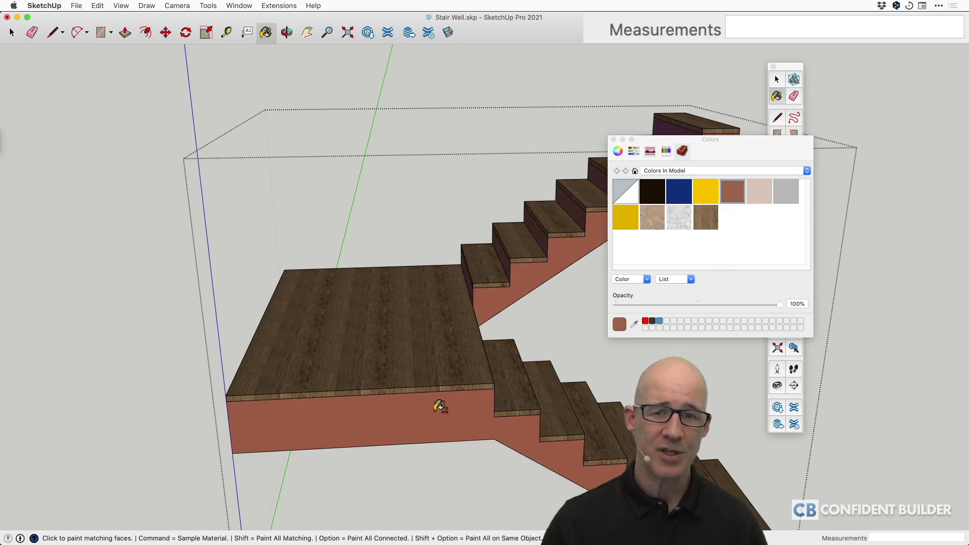
Paint the landing's side and all matching stair faces with the tan stone material
{"action": "mouse_move", "coordinate": [439, 404]}
{"action": "middle_mouse_down"}
{"action": "mouse_move", "coordinate": [508, 378]}
{"action": "mouse_move", "coordinate": [396, 446]}
{"action": "mouse_move", "coordinate": [501, 367]}
{"action": "mouse_move", "coordinate": [601, 407]}
{"action": "mouse_move", "coordinate": [447, 398]}
{"action": "mouse_move", "coordinate": [454, 394]}
{"action": "middle_mouse_up"}
{"action": "left_click", "coordinate": [652, 217]}
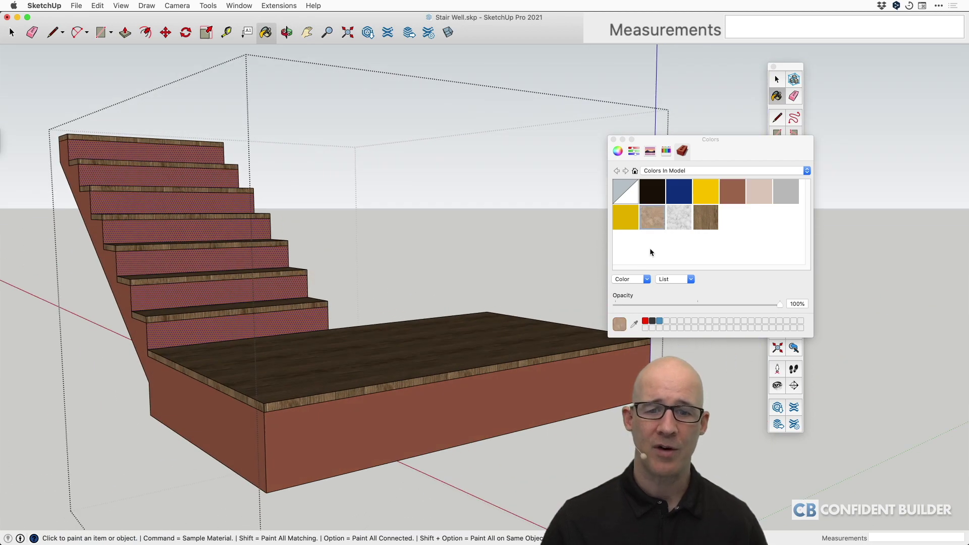
{"action": "left_click", "coordinate": [512, 386], "text": "shift"}
Paint the landing's side and all matching stair faces dark yellow, and repaint them with the dark wood material
{"action": "left_click", "coordinate": [626, 218]}
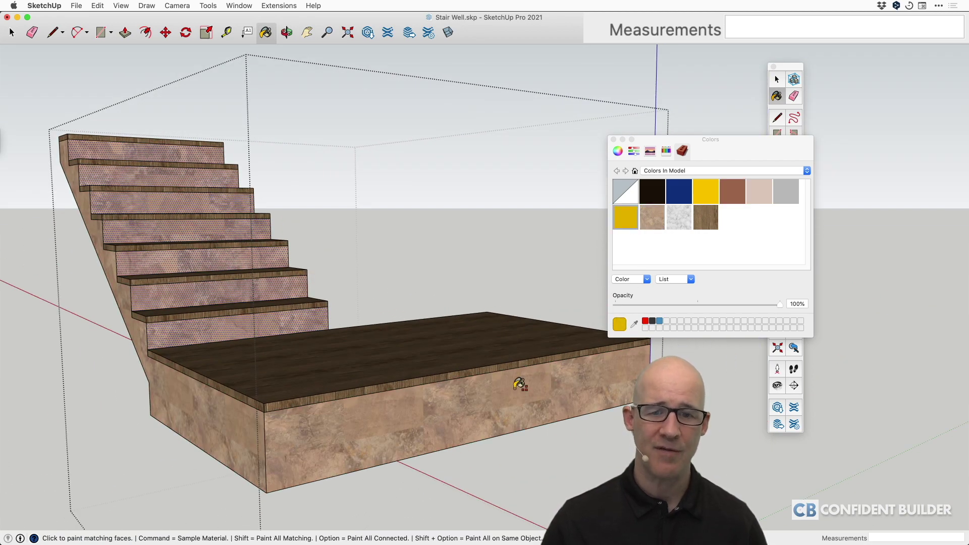
{"action": "left_click", "coordinate": [514, 385], "text": "shift"}
{"action": "mouse_move", "coordinate": [496, 389]}
{"action": "middle_mouse_down"}
{"action": "mouse_move", "coordinate": [371, 385]}
{"action": "mouse_move", "coordinate": [526, 405]}
{"action": "mouse_move", "coordinate": [531, 302]}
{"action": "middle_mouse_up"}
{"action": "left_click", "coordinate": [704, 217]}
{"action": "left_click", "coordinate": [497, 385], "text": "shift"}
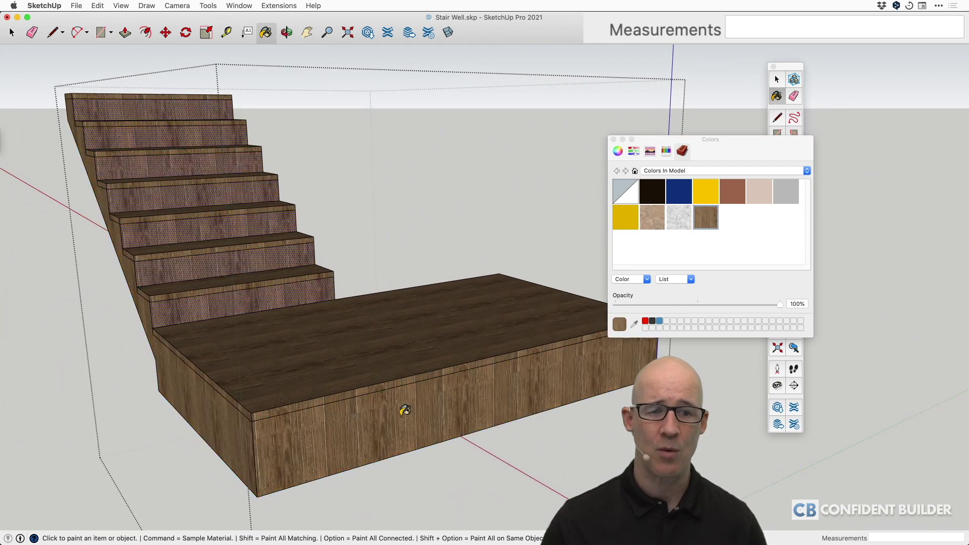
{"action": "key", "text": "space"}
Measure the riser height from the upper flight's lowest tread corner down to the landing surface with the Tape Measure
{"action": "scroll", "coordinate": [243, 435], "scroll_direction": "up", "scroll_amount": 3}
{"action": "middle_click_drag", "start_coordinate": [262, 428], "coordinate": [619, 402]}
{"action": "middle_click_drag", "start_coordinate": [283, 376], "coordinate": [390, 304], "text": "shift"}
{"action": "scroll", "coordinate": [389, 310], "scroll_direction": "up", "scroll_amount": 4}
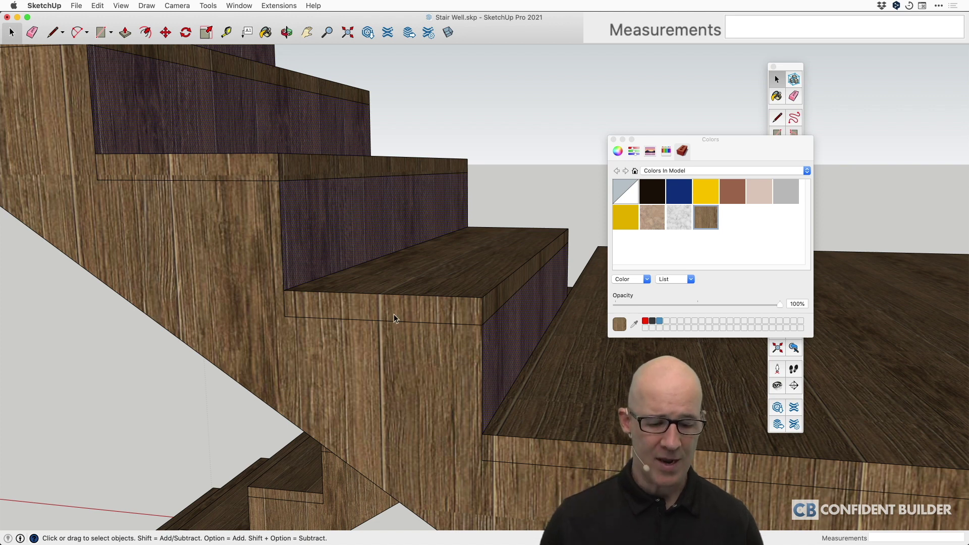
{"action": "key", "text": "t"}
{"action": "left_click", "coordinate": [482, 297]}
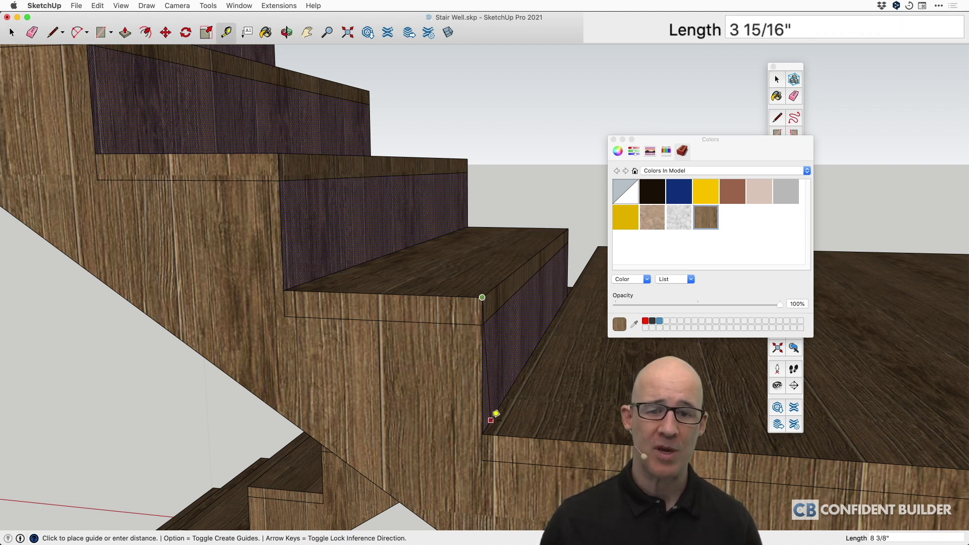
{"action": "type", "text": "8"}
{"action": "key", "text": "Return"}
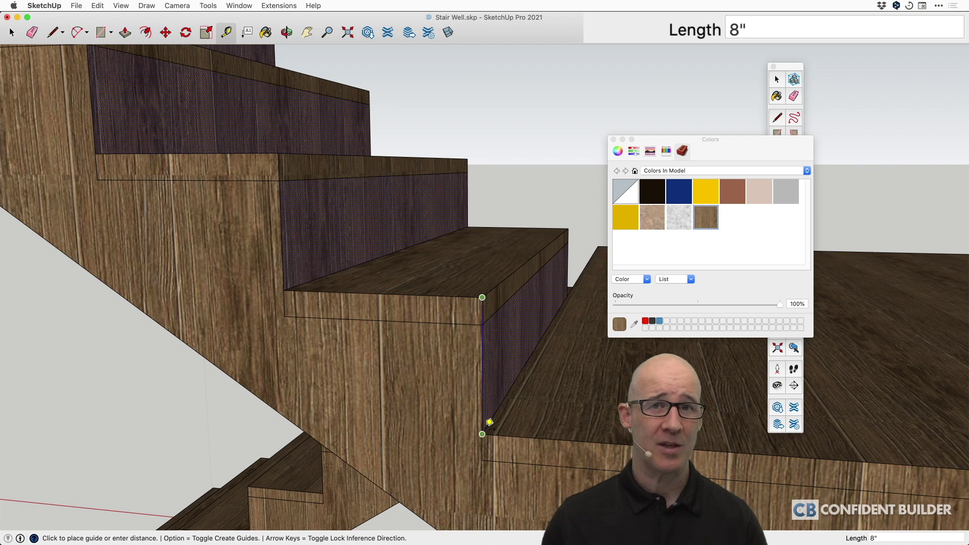
{"action": "key", "text": "space"}
Examine the stair with wood treads and white risers alongside the other stair models for comparison
{"action": "scroll", "coordinate": [485, 429], "scroll_direction": "down", "scroll_amount": 10}
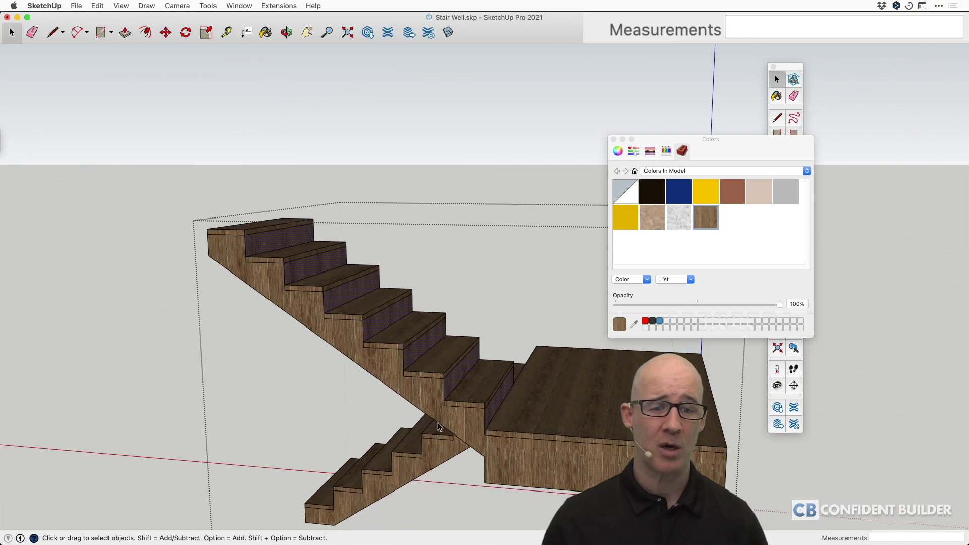
{"action": "middle_click_drag", "start_coordinate": [419, 427], "coordinate": [352, 359]}
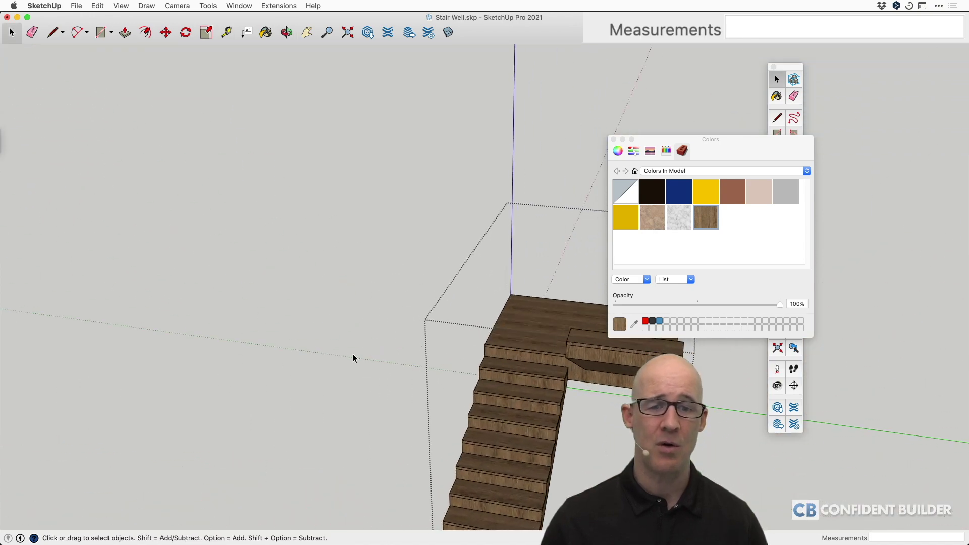
{"action": "middle_click_drag", "start_coordinate": [452, 408], "coordinate": [332, 349]}
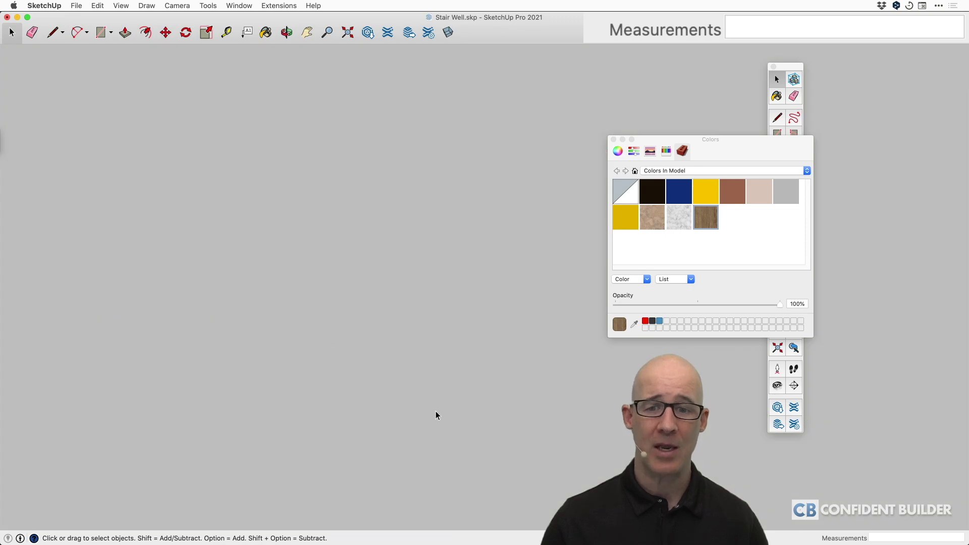
{"action": "scroll", "coordinate": [437, 414], "scroll_direction": "down", "scroll_amount": 5}
{"action": "mouse_move", "coordinate": [430, 380]}
{"action": "middle_mouse_down"}
{"action": "mouse_move", "coordinate": [560, 301]}
{"action": "mouse_move", "coordinate": [406, 292]}
{"action": "mouse_move", "coordinate": [583, 389]}
{"action": "mouse_move", "coordinate": [476, 352]}
{"action": "mouse_move", "coordinate": [424, 372]}
{"action": "middle_mouse_up"}
{"action": "scroll", "coordinate": [407, 292], "scroll_direction": "up", "scroll_amount": 5}
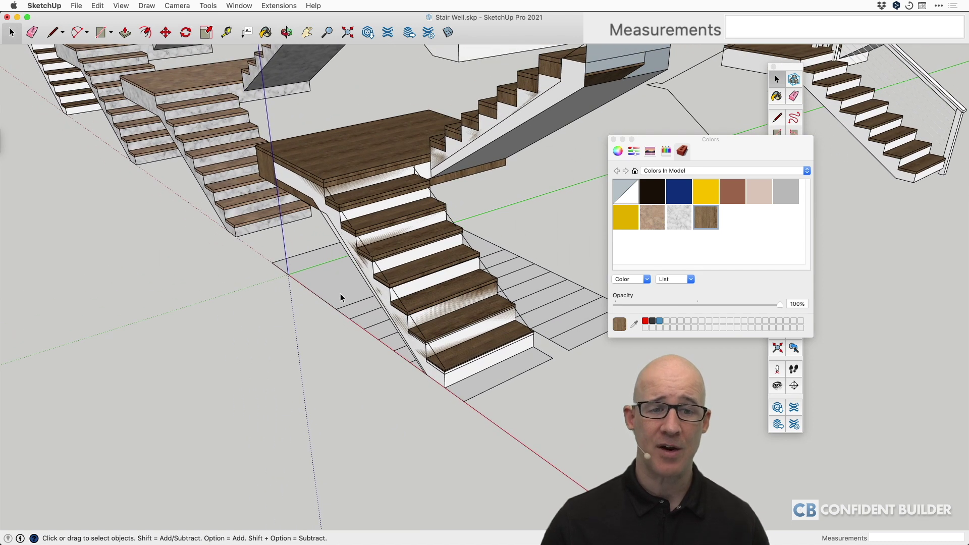